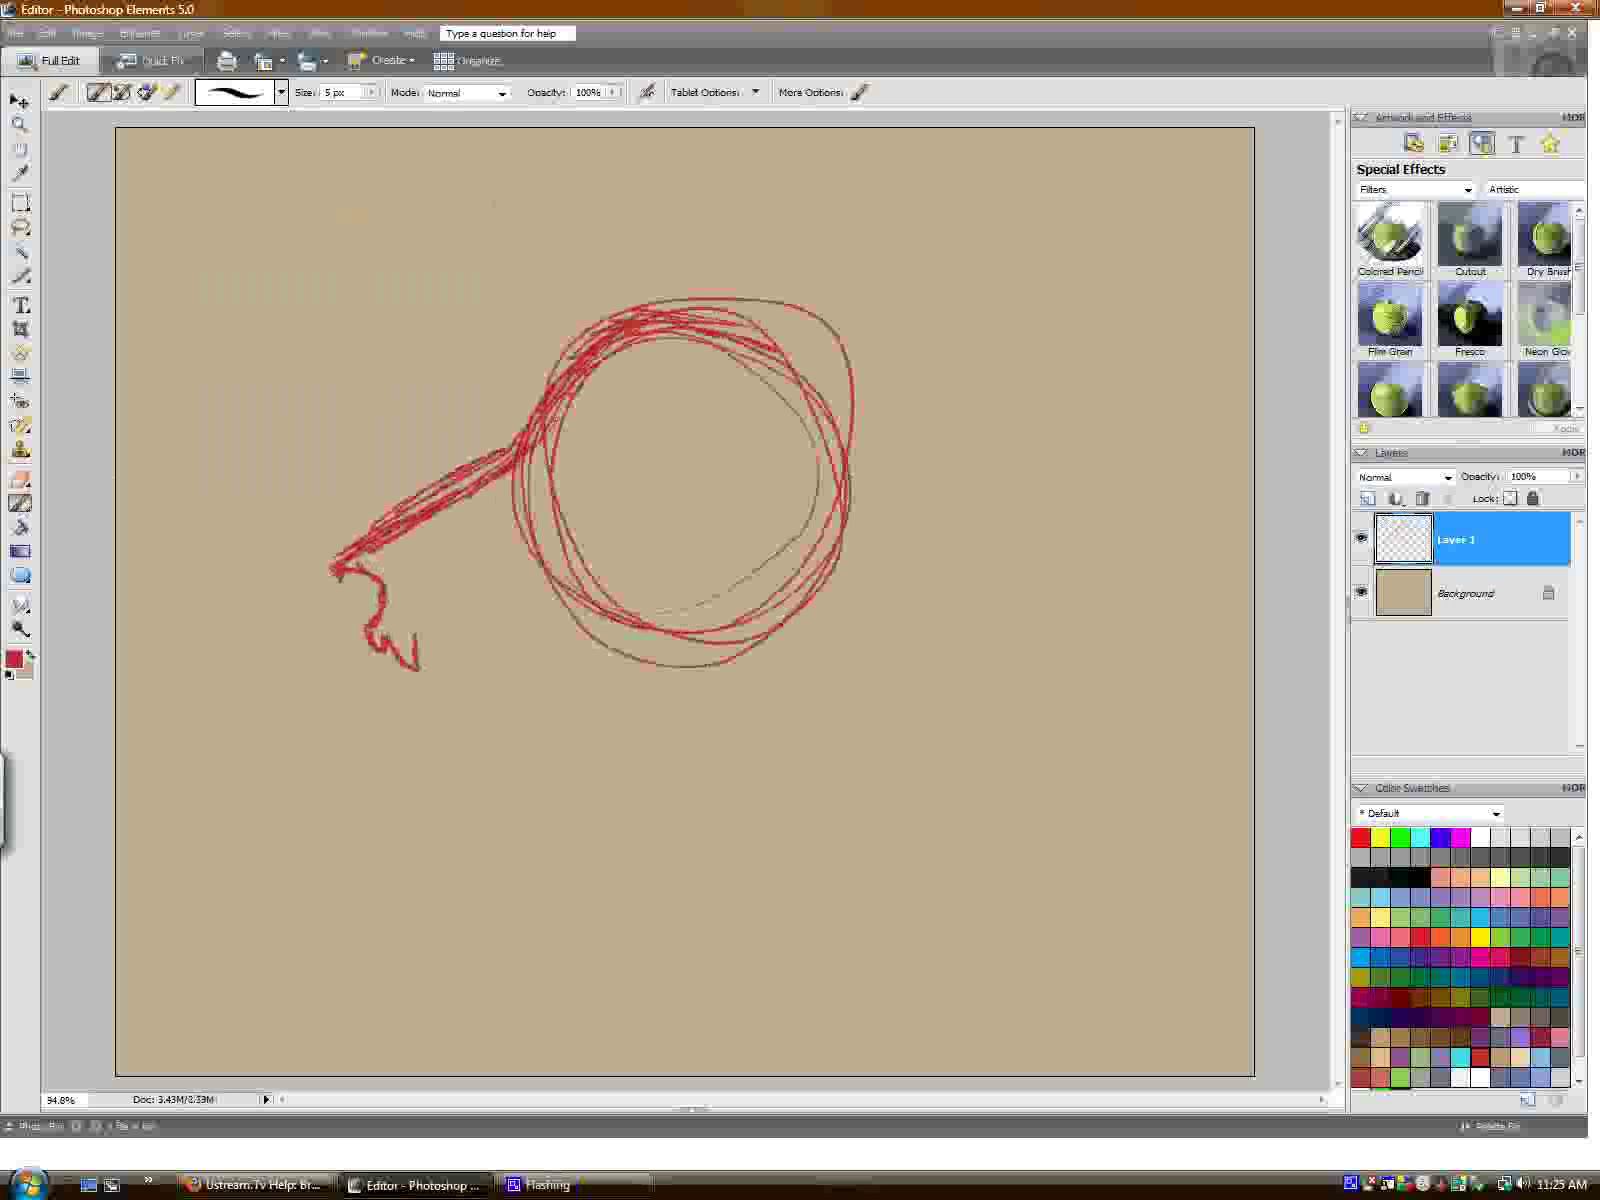
Sketch in red the snout and fang outline, then a horn sweeping up from the head circle.
{"action": "mouse_move", "coordinate": [417, 630]}
{"action": "left_mouse_down"}
{"action": "mouse_move", "coordinate": [421, 600]}
{"action": "mouse_move", "coordinate": [507, 748]}
{"action": "mouse_move", "coordinate": [500, 595]}
{"action": "left_mouse_up"}
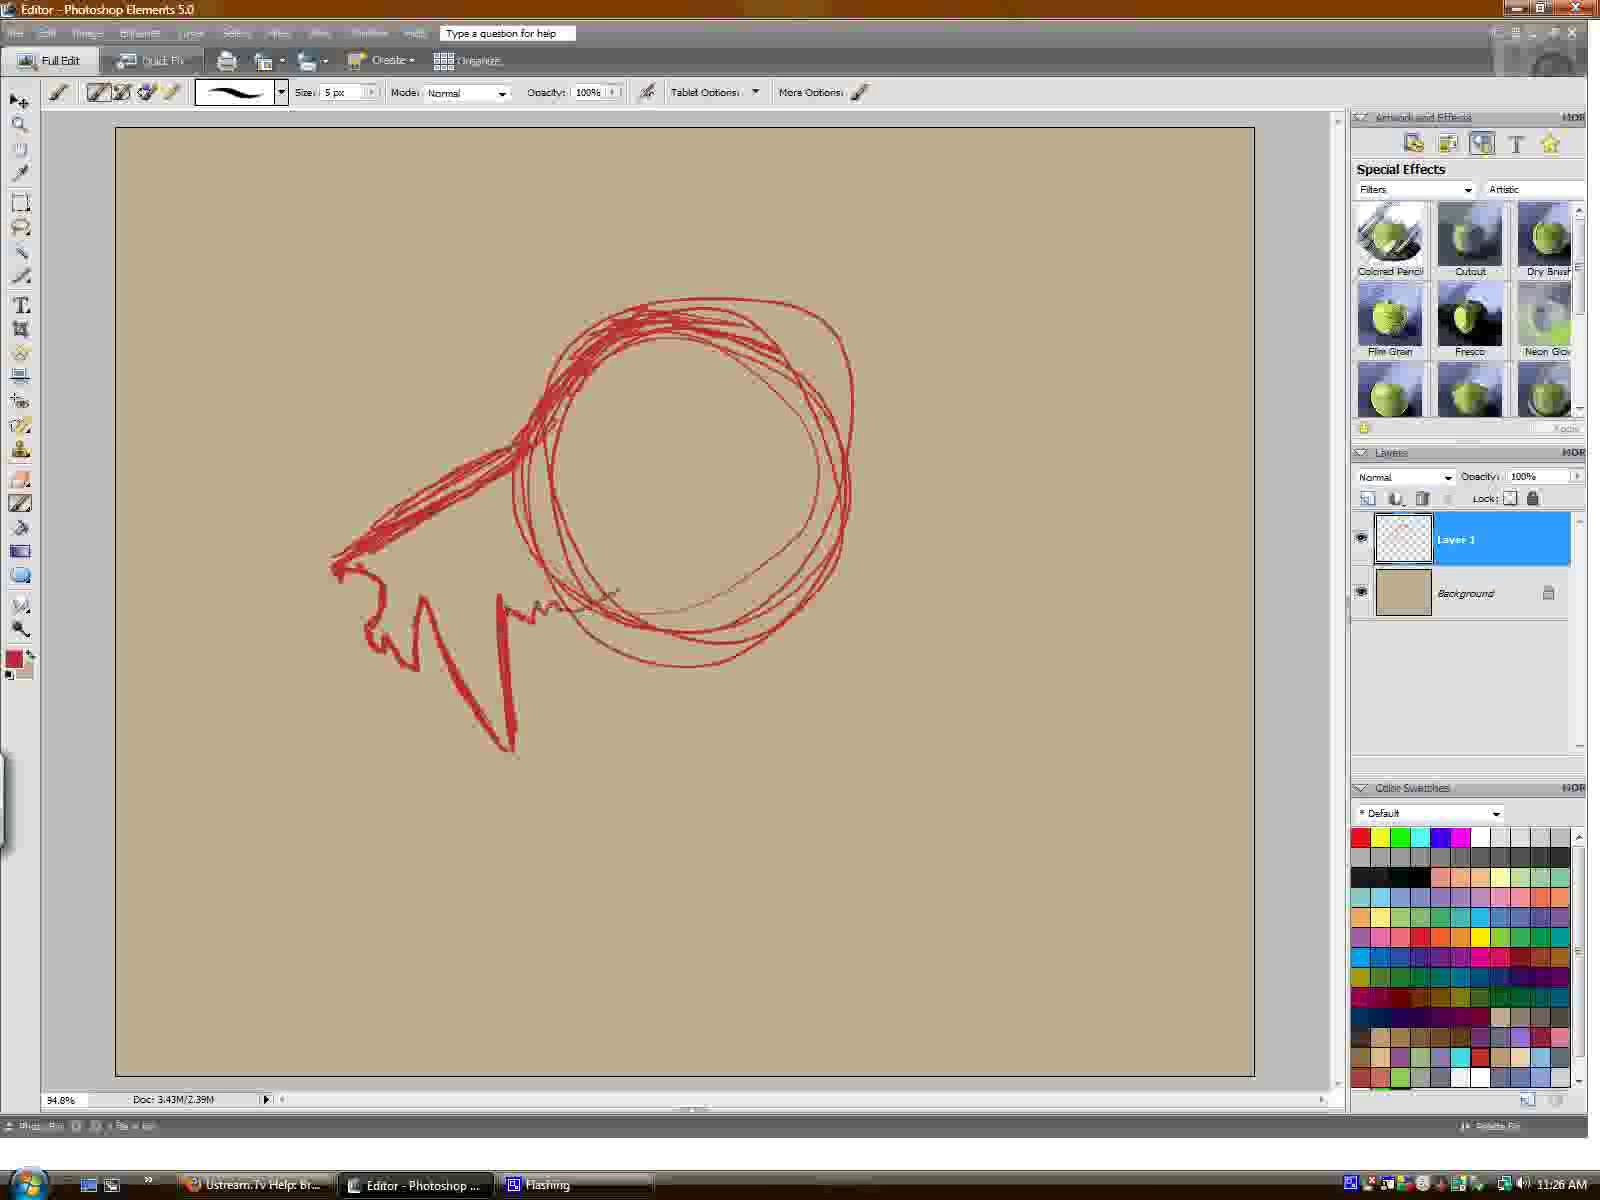
{"action": "mouse_move", "coordinate": [627, 591]}
{"action": "left_mouse_down"}
{"action": "mouse_move", "coordinate": [684, 568]}
{"action": "mouse_move", "coordinate": [711, 503]}
{"action": "mouse_move", "coordinate": [807, 454]}
{"action": "left_mouse_up"}
{"action": "mouse_move", "coordinate": [735, 340]}
{"action": "left_mouse_down"}
{"action": "mouse_move", "coordinate": [815, 357]}
{"action": "mouse_move", "coordinate": [886, 341]}
{"action": "left_mouse_up"}
{"action": "mouse_move", "coordinate": [786, 347]}
{"action": "left_mouse_down"}
{"action": "mouse_move", "coordinate": [886, 340]}
{"action": "mouse_move", "coordinate": [866, 316]}
{"action": "mouse_move", "coordinate": [943, 239]}
{"action": "left_mouse_up"}
{"action": "mouse_move", "coordinate": [954, 246]}
{"action": "left_mouse_down"}
{"action": "mouse_move", "coordinate": [890, 129]}
{"action": "mouse_move", "coordinate": [936, 140]}
{"action": "mouse_move", "coordinate": [950, 200]}
{"action": "mouse_move", "coordinate": [895, 290]}
{"action": "mouse_move", "coordinate": [780, 345]}
{"action": "left_mouse_up"}
{"action": "mouse_move", "coordinate": [848, 465]}
{"action": "left_mouse_down"}
{"action": "mouse_move", "coordinate": [913, 467]}
{"action": "mouse_move", "coordinate": [1016, 350]}
{"action": "mouse_move", "coordinate": [1037, 262]}
{"action": "mouse_move", "coordinate": [990, 150]}
{"action": "mouse_move", "coordinate": [885, 130]}
{"action": "mouse_move", "coordinate": [979, 207]}
{"action": "mouse_move", "coordinate": [985, 265]}
{"action": "mouse_move", "coordinate": [962, 405]}
{"action": "mouse_move", "coordinate": [900, 455]}
{"action": "mouse_move", "coordinate": [973, 382]}
{"action": "mouse_move", "coordinate": [985, 202]}
{"action": "left_mouse_up"}
Sketch the second horn, then outline and hatch the eye with a brow arc and highlight.
{"action": "mouse_move", "coordinate": [720, 318]}
{"action": "left_mouse_down"}
{"action": "mouse_move", "coordinate": [725, 235]}
{"action": "mouse_move", "coordinate": [805, 136]}
{"action": "mouse_move", "coordinate": [662, 210]}
{"action": "mouse_move", "coordinate": [626, 305]}
{"action": "mouse_move", "coordinate": [716, 163]}
{"action": "mouse_move", "coordinate": [805, 127]}
{"action": "mouse_move", "coordinate": [742, 194]}
{"action": "mouse_move", "coordinate": [681, 205]}
{"action": "mouse_move", "coordinate": [627, 268]}
{"action": "left_mouse_up"}
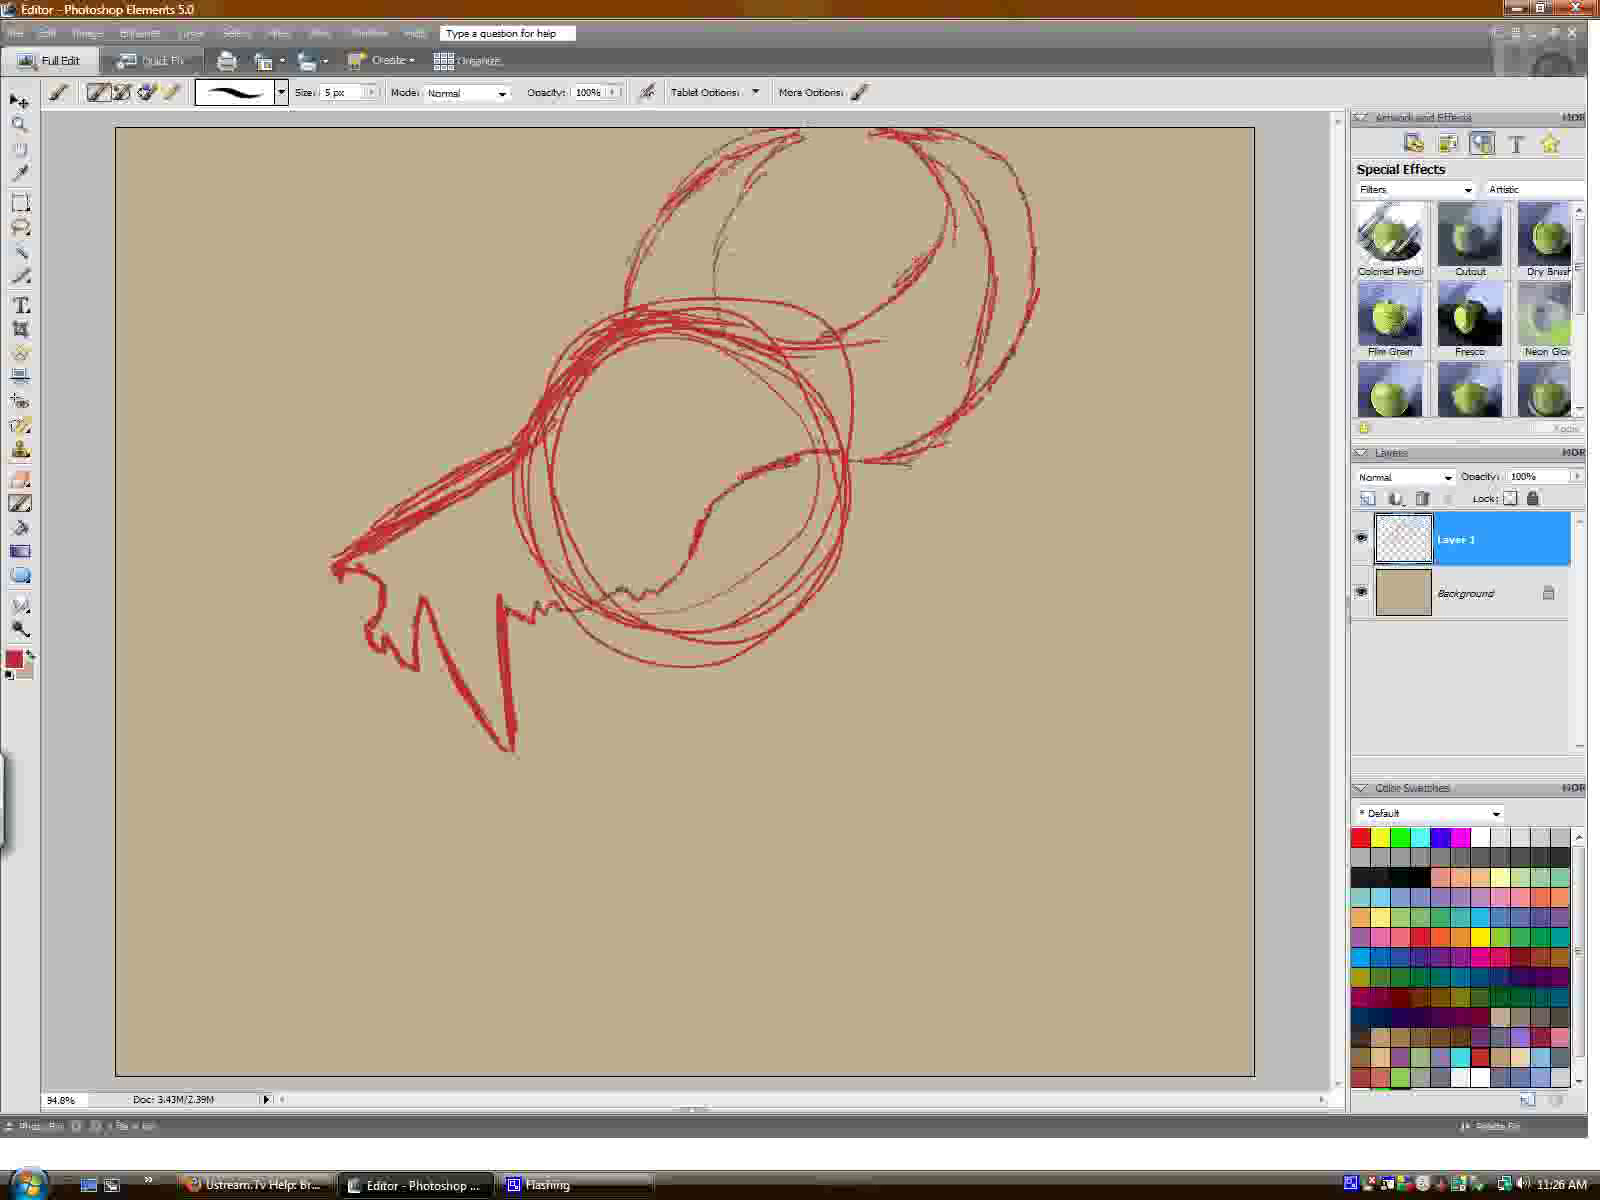
{"action": "mouse_move", "coordinate": [546, 485]}
{"action": "left_mouse_down"}
{"action": "mouse_move", "coordinate": [647, 490]}
{"action": "mouse_move", "coordinate": [594, 405]}
{"action": "mouse_move", "coordinate": [641, 395]}
{"action": "mouse_move", "coordinate": [676, 455]}
{"action": "mouse_move", "coordinate": [628, 508]}
{"action": "mouse_move", "coordinate": [565, 525]}
{"action": "mouse_move", "coordinate": [565, 425]}
{"action": "mouse_move", "coordinate": [655, 432]}
{"action": "mouse_move", "coordinate": [584, 391]}
{"action": "left_mouse_up"}
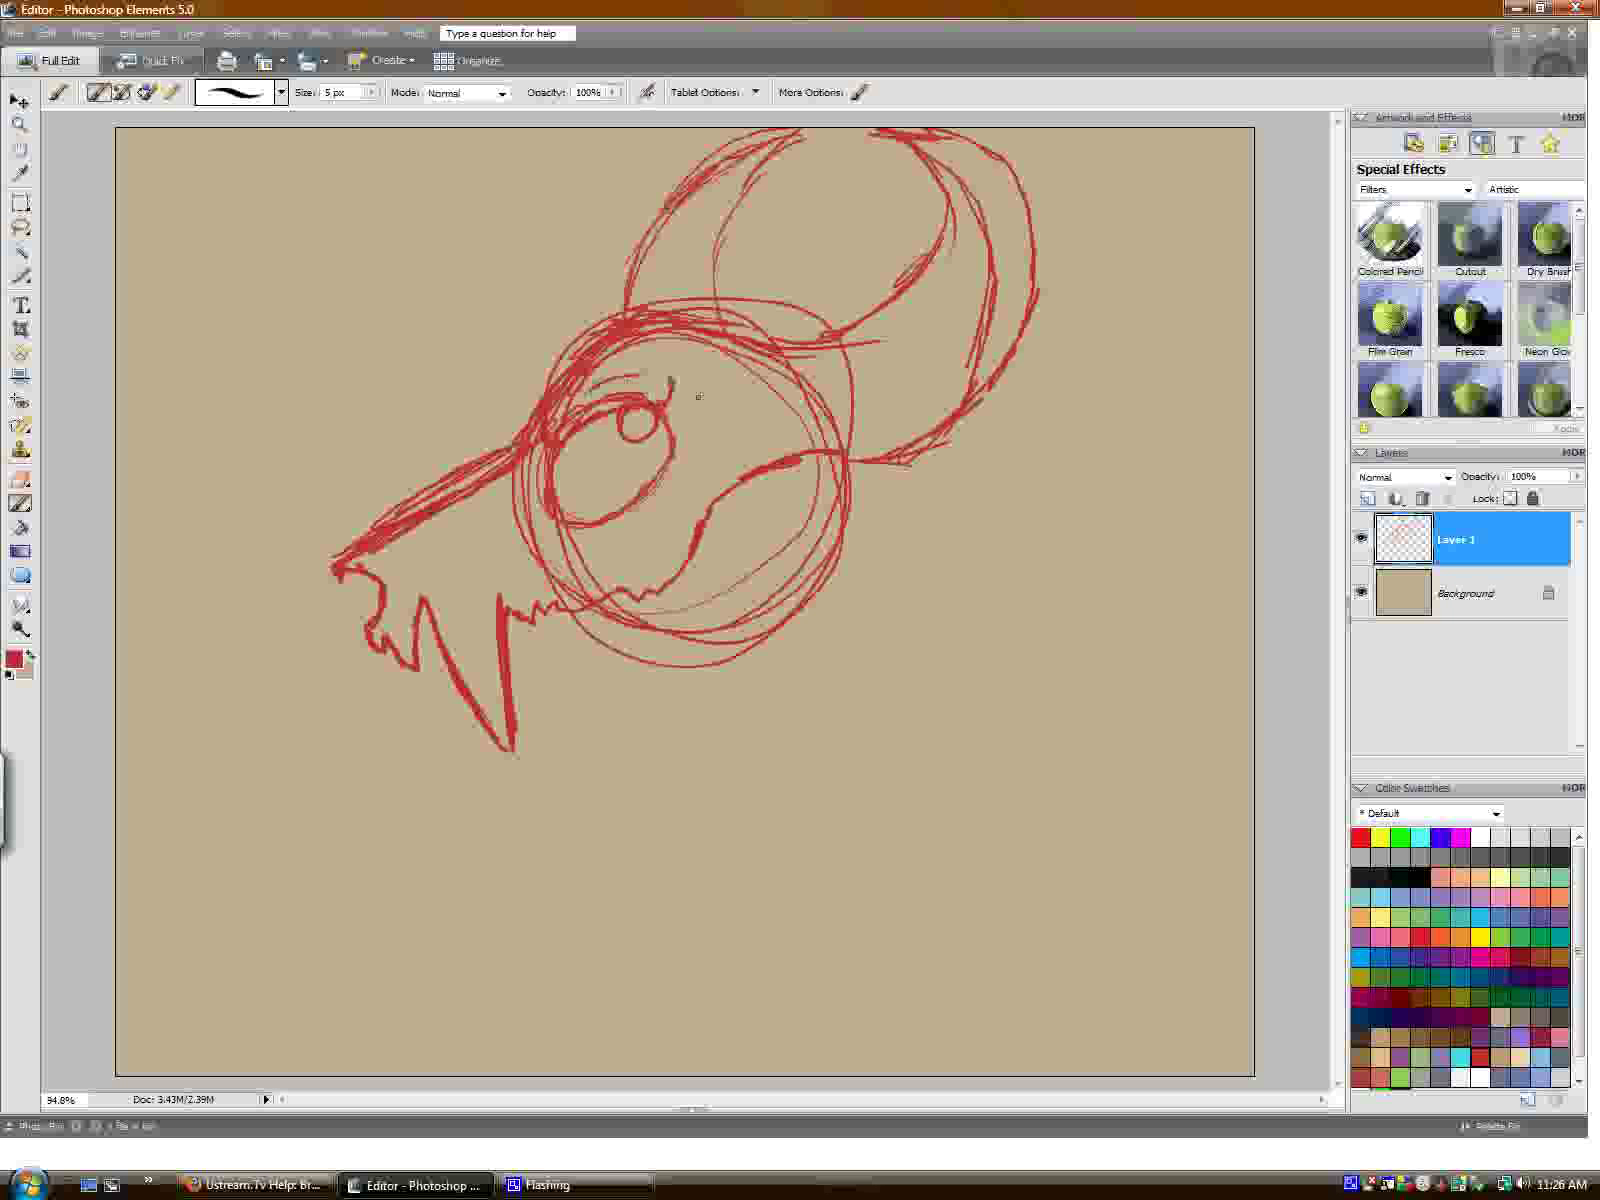
{"action": "left_click_drag", "start_coordinate": [710, 415], "coordinate": [762, 401]}
{"action": "left_click_drag", "start_coordinate": [491, 512], "coordinate": [442, 528]}
{"action": "mouse_move", "coordinate": [566, 438]}
{"action": "left_mouse_down"}
{"action": "mouse_move", "coordinate": [562, 505]}
{"action": "mouse_move", "coordinate": [602, 517]}
{"action": "mouse_move", "coordinate": [627, 463]}
{"action": "mouse_move", "coordinate": [670, 440]}
{"action": "mouse_move", "coordinate": [562, 448]}
{"action": "mouse_move", "coordinate": [612, 420]}
{"action": "mouse_move", "coordinate": [590, 505]}
{"action": "mouse_move", "coordinate": [640, 490]}
{"action": "left_mouse_up"}
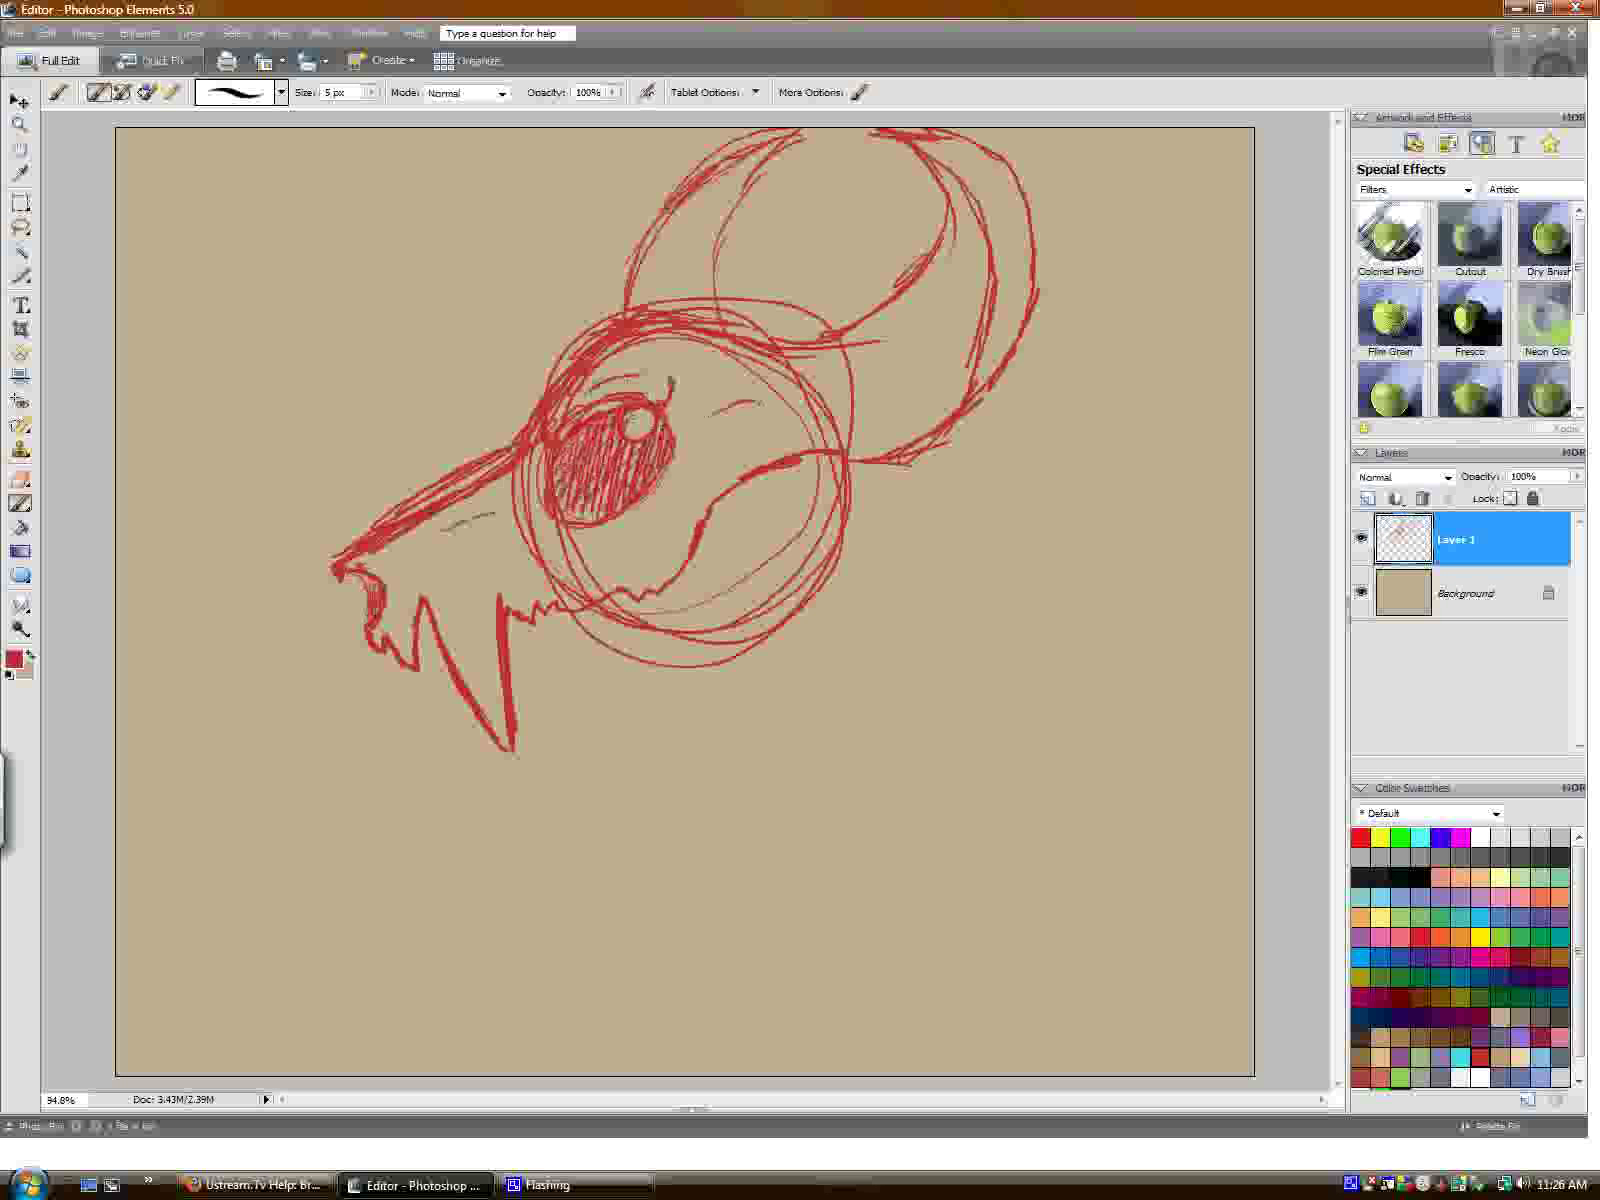
{"action": "left_click_drag", "start_coordinate": [650, 418], "coordinate": [630, 445]}
Sketch the pointed beard below the jaw and reinforce the lower jaw outline.
{"action": "mouse_move", "coordinate": [440, 708]}
{"action": "left_mouse_down"}
{"action": "mouse_move", "coordinate": [448, 776]}
{"action": "mouse_move", "coordinate": [515, 808]}
{"action": "mouse_move", "coordinate": [528, 848]}
{"action": "left_mouse_up"}
{"action": "mouse_move", "coordinate": [512, 697]}
{"action": "left_mouse_down"}
{"action": "mouse_move", "coordinate": [553, 739]}
{"action": "mouse_move", "coordinate": [531, 842]}
{"action": "left_mouse_up"}
{"action": "mouse_move", "coordinate": [447, 724]}
{"action": "left_mouse_down"}
{"action": "mouse_move", "coordinate": [528, 842]}
{"action": "mouse_move", "coordinate": [550, 792]}
{"action": "left_mouse_up"}
{"action": "mouse_move", "coordinate": [517, 699]}
{"action": "left_mouse_down"}
{"action": "mouse_move", "coordinate": [537, 726]}
{"action": "mouse_move", "coordinate": [578, 672]}
{"action": "mouse_move", "coordinate": [735, 668]}
{"action": "left_mouse_up"}
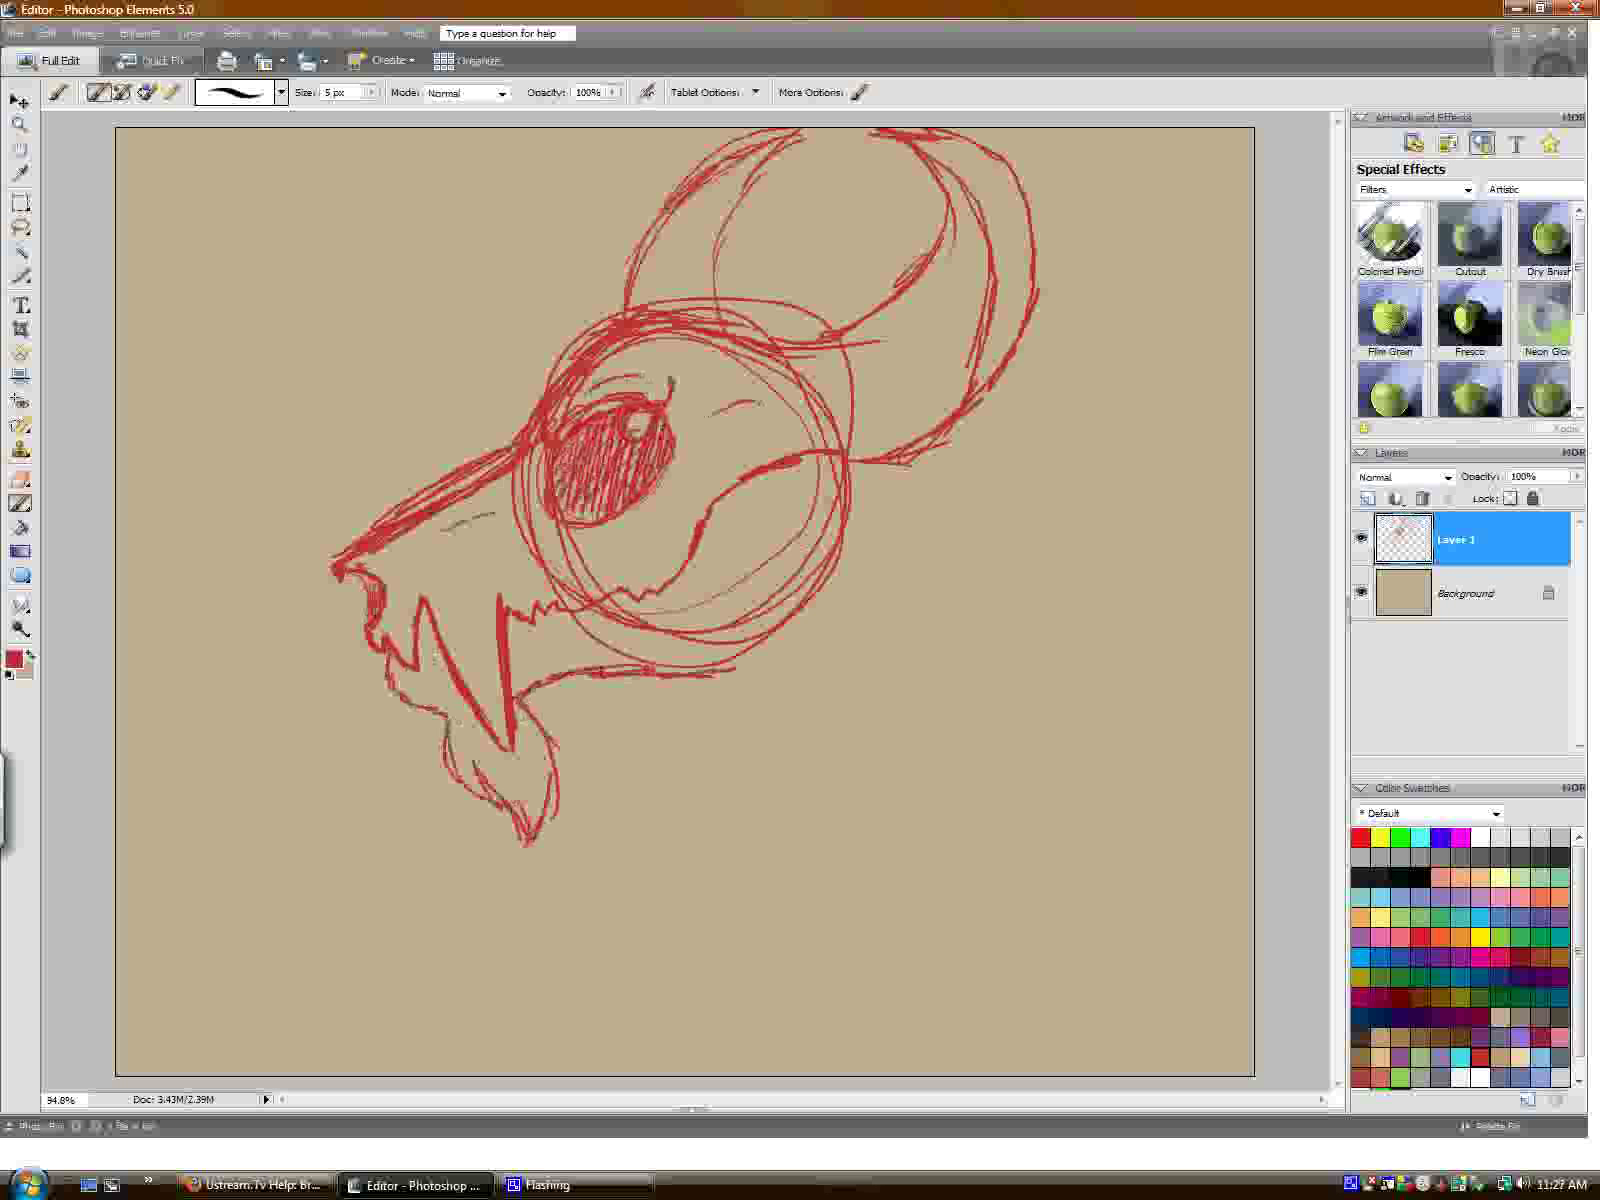
Sketch strokes down the right of the head and a fur tuft beside the jaw.
{"action": "left_click_drag", "start_coordinate": [849, 467], "coordinate": [893, 613]}
{"action": "left_click_drag", "start_coordinate": [850, 512], "coordinate": [872, 590]}
{"action": "left_click_drag", "start_coordinate": [705, 672], "coordinate": [805, 720]}
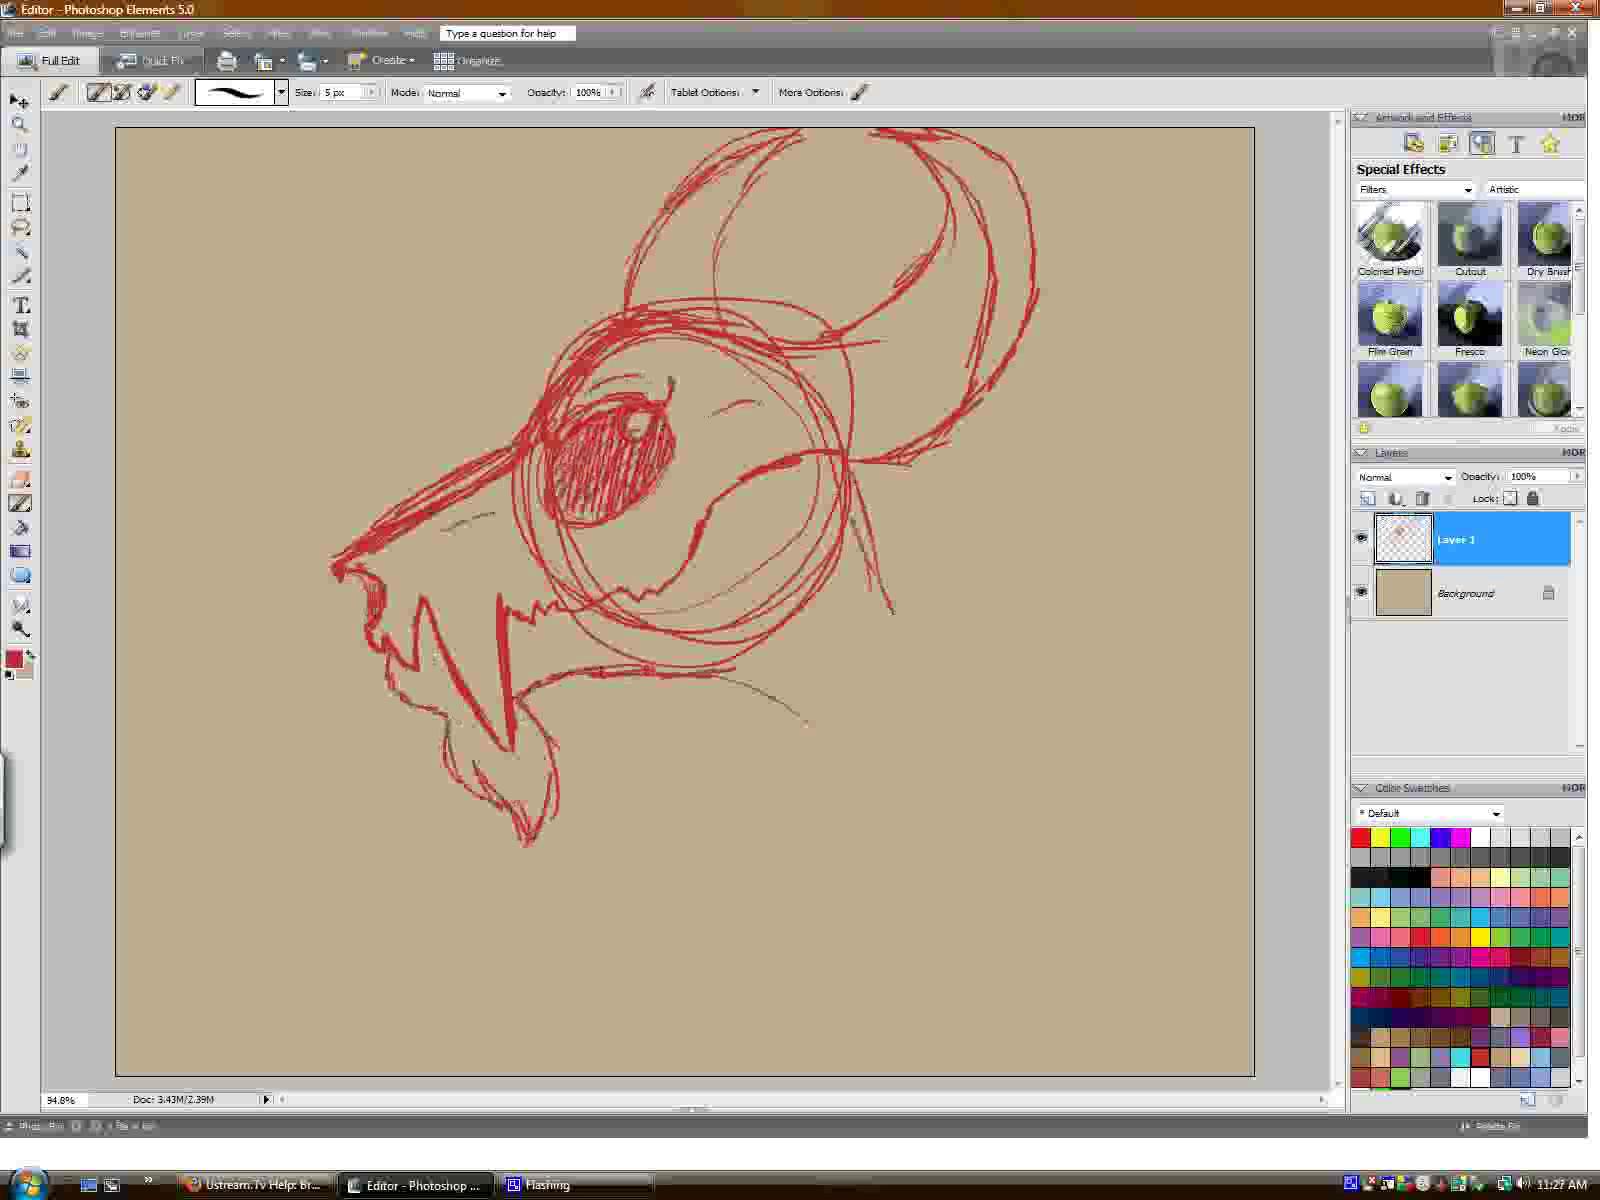
{"action": "mouse_move", "coordinate": [852, 442]}
{"action": "left_mouse_down"}
{"action": "mouse_move", "coordinate": [878, 545]}
{"action": "mouse_move", "coordinate": [850, 705]}
{"action": "mouse_move", "coordinate": [860, 480]}
{"action": "mouse_move", "coordinate": [908, 605]}
{"action": "left_mouse_up"}
{"action": "mouse_move", "coordinate": [878, 528]}
{"action": "left_mouse_down"}
{"action": "mouse_move", "coordinate": [900, 625]}
{"action": "mouse_move", "coordinate": [850, 720]}
{"action": "left_mouse_up"}
{"action": "mouse_move", "coordinate": [870, 575]}
{"action": "left_mouse_down"}
{"action": "mouse_move", "coordinate": [825, 735]}
{"action": "mouse_move", "coordinate": [795, 636]}
{"action": "left_mouse_up"}
{"action": "left_click_drag", "start_coordinate": [712, 676], "coordinate": [824, 740]}
{"action": "mouse_move", "coordinate": [780, 628]}
{"action": "left_mouse_down"}
{"action": "mouse_move", "coordinate": [823, 738]}
{"action": "mouse_move", "coordinate": [827, 720]}
{"action": "left_mouse_up"}
{"action": "left_click_drag", "start_coordinate": [856, 627], "coordinate": [834, 696]}
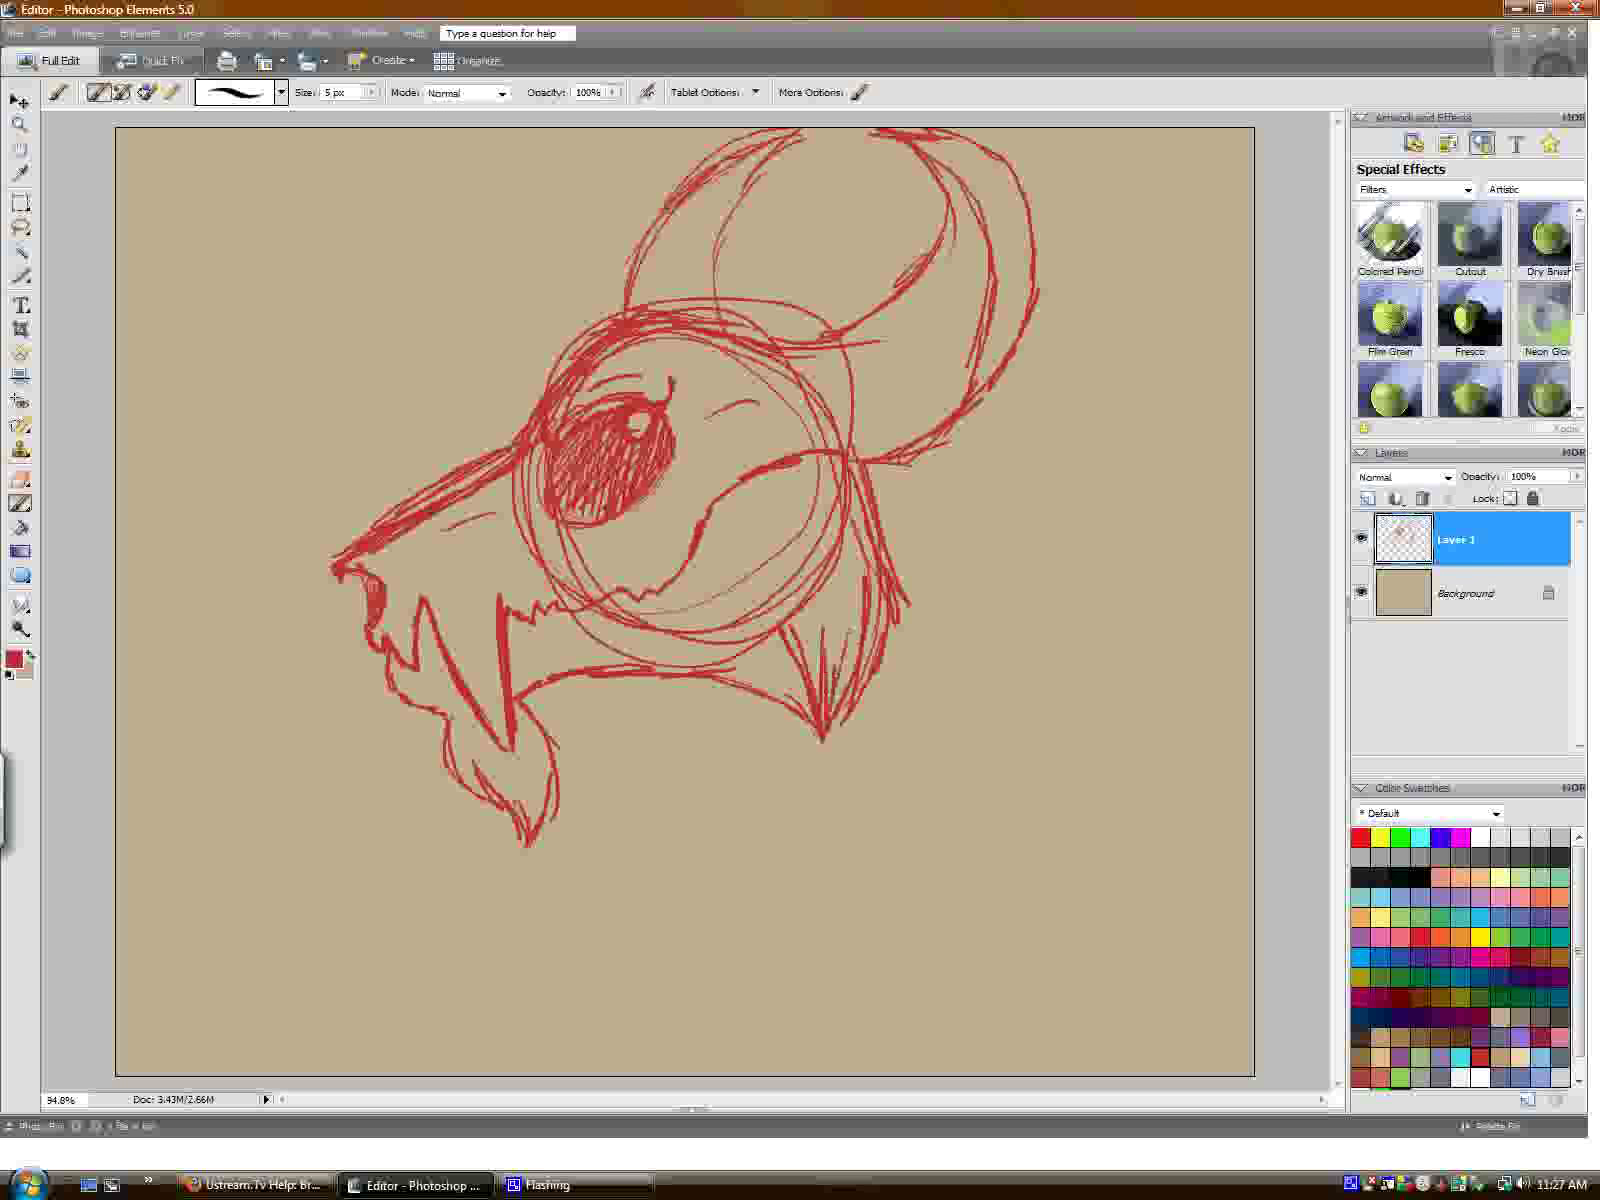
Draw the back curving down from the ear, the neck lines, and a thick lower-left limb.
{"action": "left_click_drag", "start_coordinate": [955, 428], "coordinate": [1115, 620]}
{"action": "mouse_move", "coordinate": [1050, 530]}
{"action": "left_mouse_down"}
{"action": "mouse_move", "coordinate": [1117, 676]}
{"action": "mouse_move", "coordinate": [1165, 862]}
{"action": "left_mouse_up"}
{"action": "mouse_move", "coordinate": [703, 689]}
{"action": "left_mouse_down"}
{"action": "mouse_move", "coordinate": [860, 857]}
{"action": "mouse_move", "coordinate": [745, 790]}
{"action": "mouse_move", "coordinate": [733, 838]}
{"action": "mouse_move", "coordinate": [690, 880]}
{"action": "mouse_move", "coordinate": [597, 952]}
{"action": "mouse_move", "coordinate": [500, 995]}
{"action": "left_mouse_up"}
{"action": "left_click_drag", "start_coordinate": [640, 928], "coordinate": [456, 1003]}
{"action": "left_click_drag", "start_coordinate": [322, 1085], "coordinate": [455, 1000]}
{"action": "left_click_drag", "start_coordinate": [422, 1028], "coordinate": [512, 975]}
{"action": "left_click_drag", "start_coordinate": [352, 1078], "coordinate": [752, 857]}
{"action": "left_click_drag", "start_coordinate": [448, 1025], "coordinate": [582, 952]}
{"action": "left_click_drag", "start_coordinate": [360, 1080], "coordinate": [568, 935]}
{"action": "mouse_move", "coordinate": [945, 433]}
{"action": "left_mouse_down"}
{"action": "mouse_move", "coordinate": [1090, 588]}
{"action": "mouse_move", "coordinate": [1147, 721]}
{"action": "mouse_move", "coordinate": [1170, 835]}
{"action": "mouse_move", "coordinate": [1237, 971]}
{"action": "mouse_move", "coordinate": [1250, 1075]}
{"action": "left_mouse_up"}
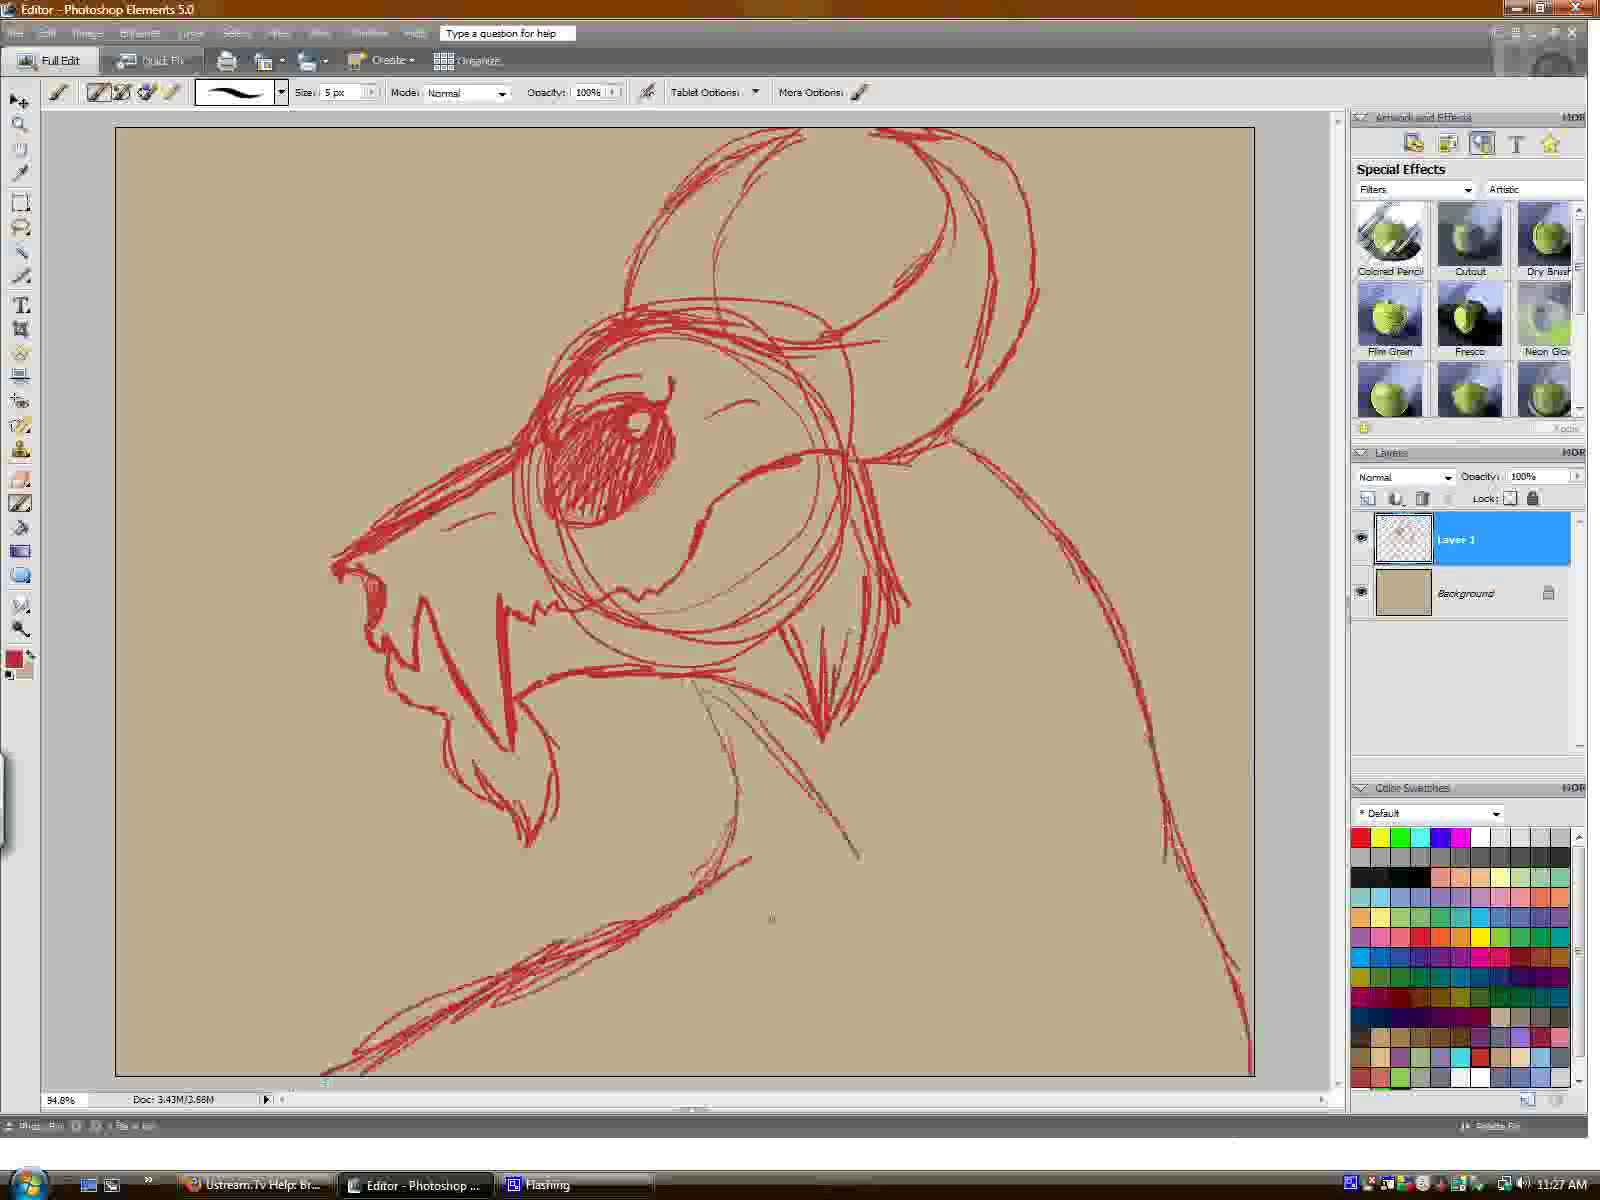
Add more neck strokes and reinforce them, erasing stray lines on the neck.
{"action": "left_click_drag", "start_coordinate": [848, 930], "coordinate": [1078, 990]}
{"action": "mouse_move", "coordinate": [960, 420]}
{"action": "left_mouse_down"}
{"action": "mouse_move", "coordinate": [1003, 447]}
{"action": "mouse_move", "coordinate": [1060, 532]}
{"action": "left_mouse_up"}
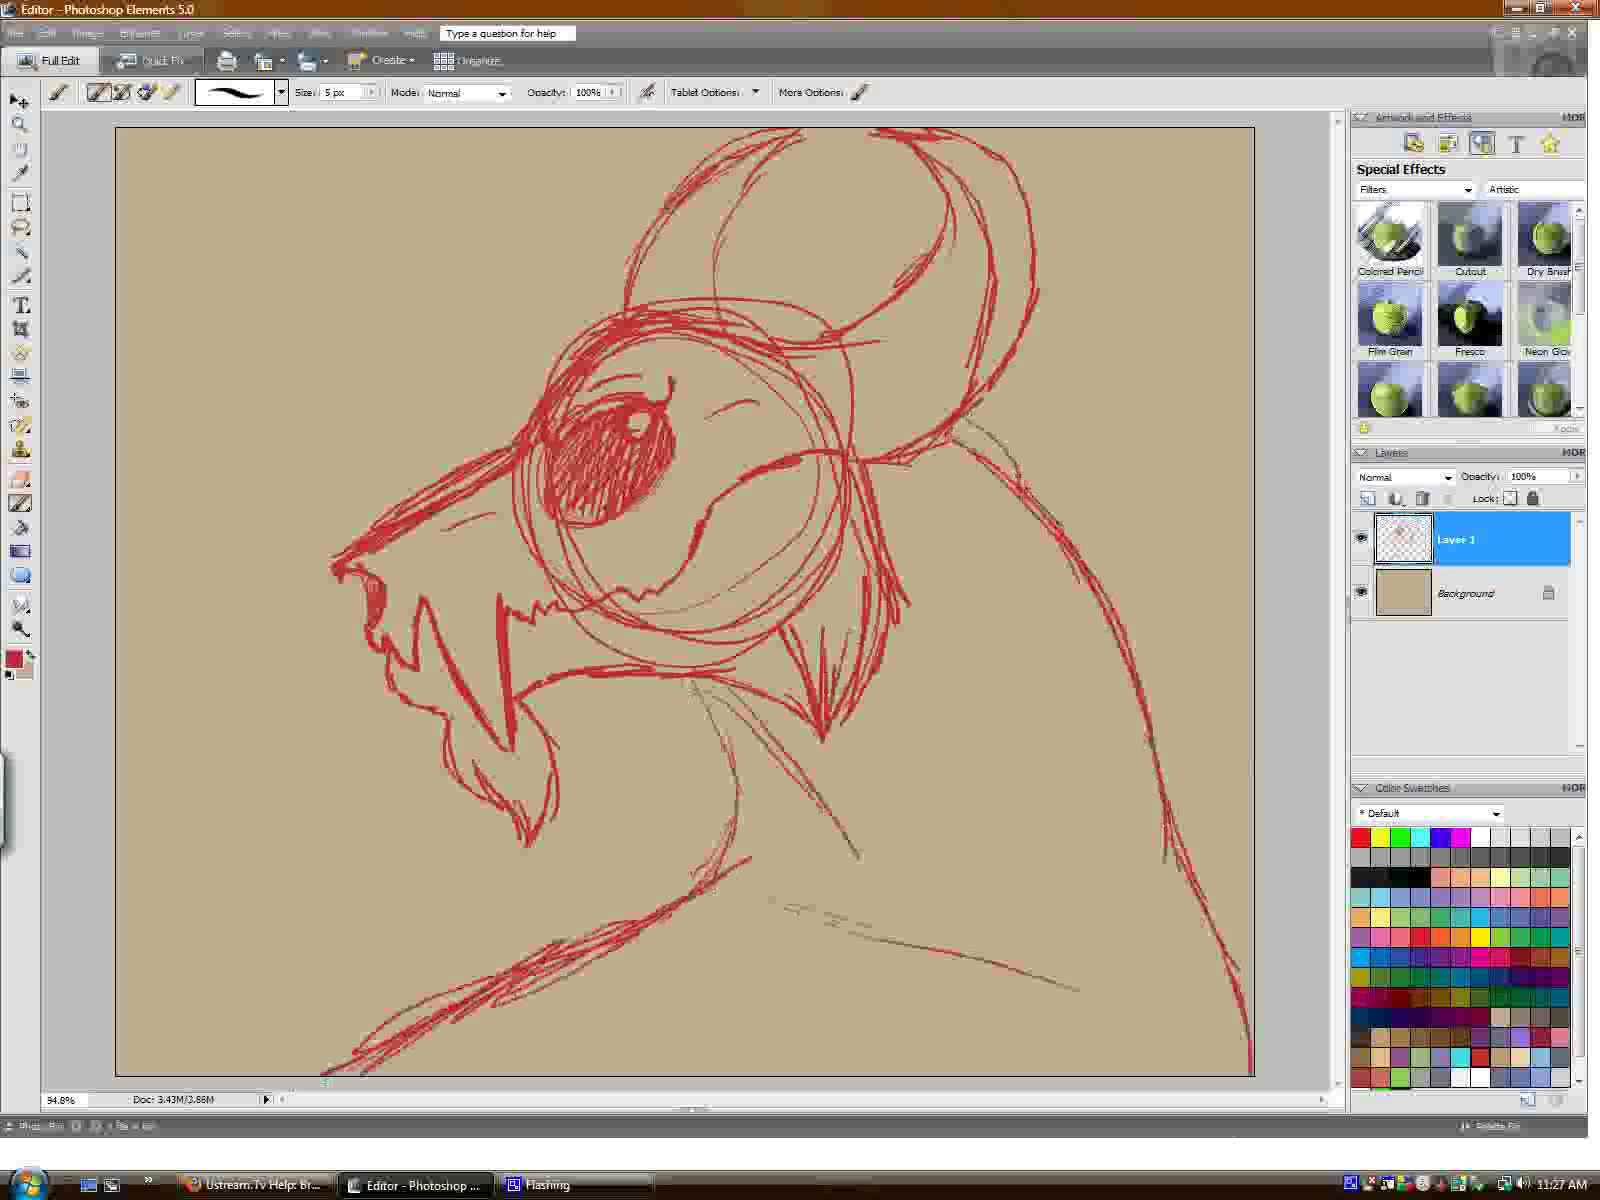
{"action": "left_click_drag", "start_coordinate": [730, 690], "coordinate": [782, 924]}
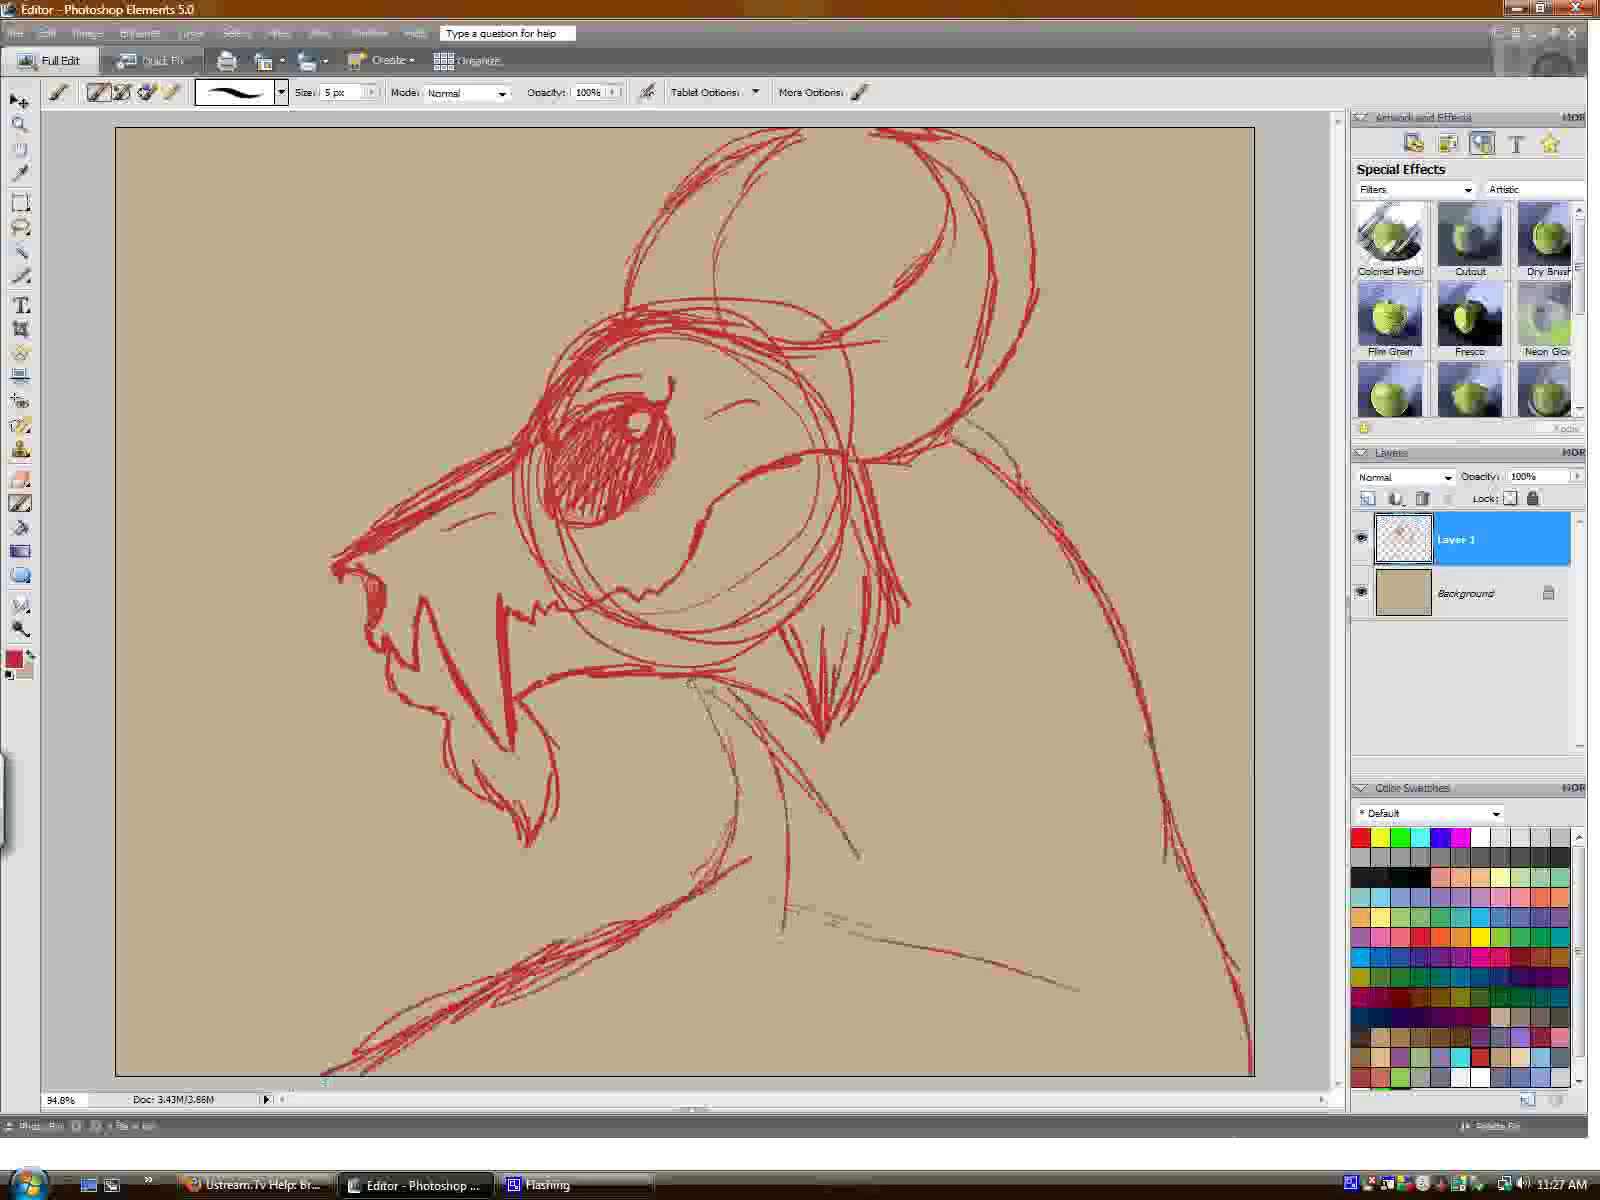
{"action": "mouse_move", "coordinate": [682, 708]}
{"action": "left_mouse_down"}
{"action": "mouse_move", "coordinate": [658, 796]}
{"action": "mouse_move", "coordinate": [680, 932]}
{"action": "left_mouse_up"}
{"action": "left_click_drag", "start_coordinate": [678, 836], "coordinate": [691, 936]}
{"action": "left_click_drag", "start_coordinate": [803, 874], "coordinate": [808, 1074]}
{"action": "left_click_drag", "start_coordinate": [745, 885], "coordinate": [805, 1075]}
{"action": "left_click_drag", "start_coordinate": [682, 860], "coordinate": [720, 1000]}
{"action": "mouse_move", "coordinate": [745, 890]}
{"action": "left_mouse_down"}
{"action": "mouse_move", "coordinate": [787, 1068]}
{"action": "mouse_move", "coordinate": [745, 888]}
{"action": "left_mouse_up"}
{"action": "left_click_drag", "start_coordinate": [695, 685], "coordinate": [660, 895]}
{"action": "left_click_drag", "start_coordinate": [665, 760], "coordinate": [747, 1038]}
{"action": "mouse_move", "coordinate": [720, 712]}
{"action": "left_mouse_down"}
{"action": "mouse_move", "coordinate": [709, 704]}
{"action": "mouse_move", "coordinate": [726, 725]}
{"action": "mouse_move", "coordinate": [732, 833]}
{"action": "mouse_move", "coordinate": [708, 877]}
{"action": "mouse_move", "coordinate": [743, 821]}
{"action": "left_mouse_up"}
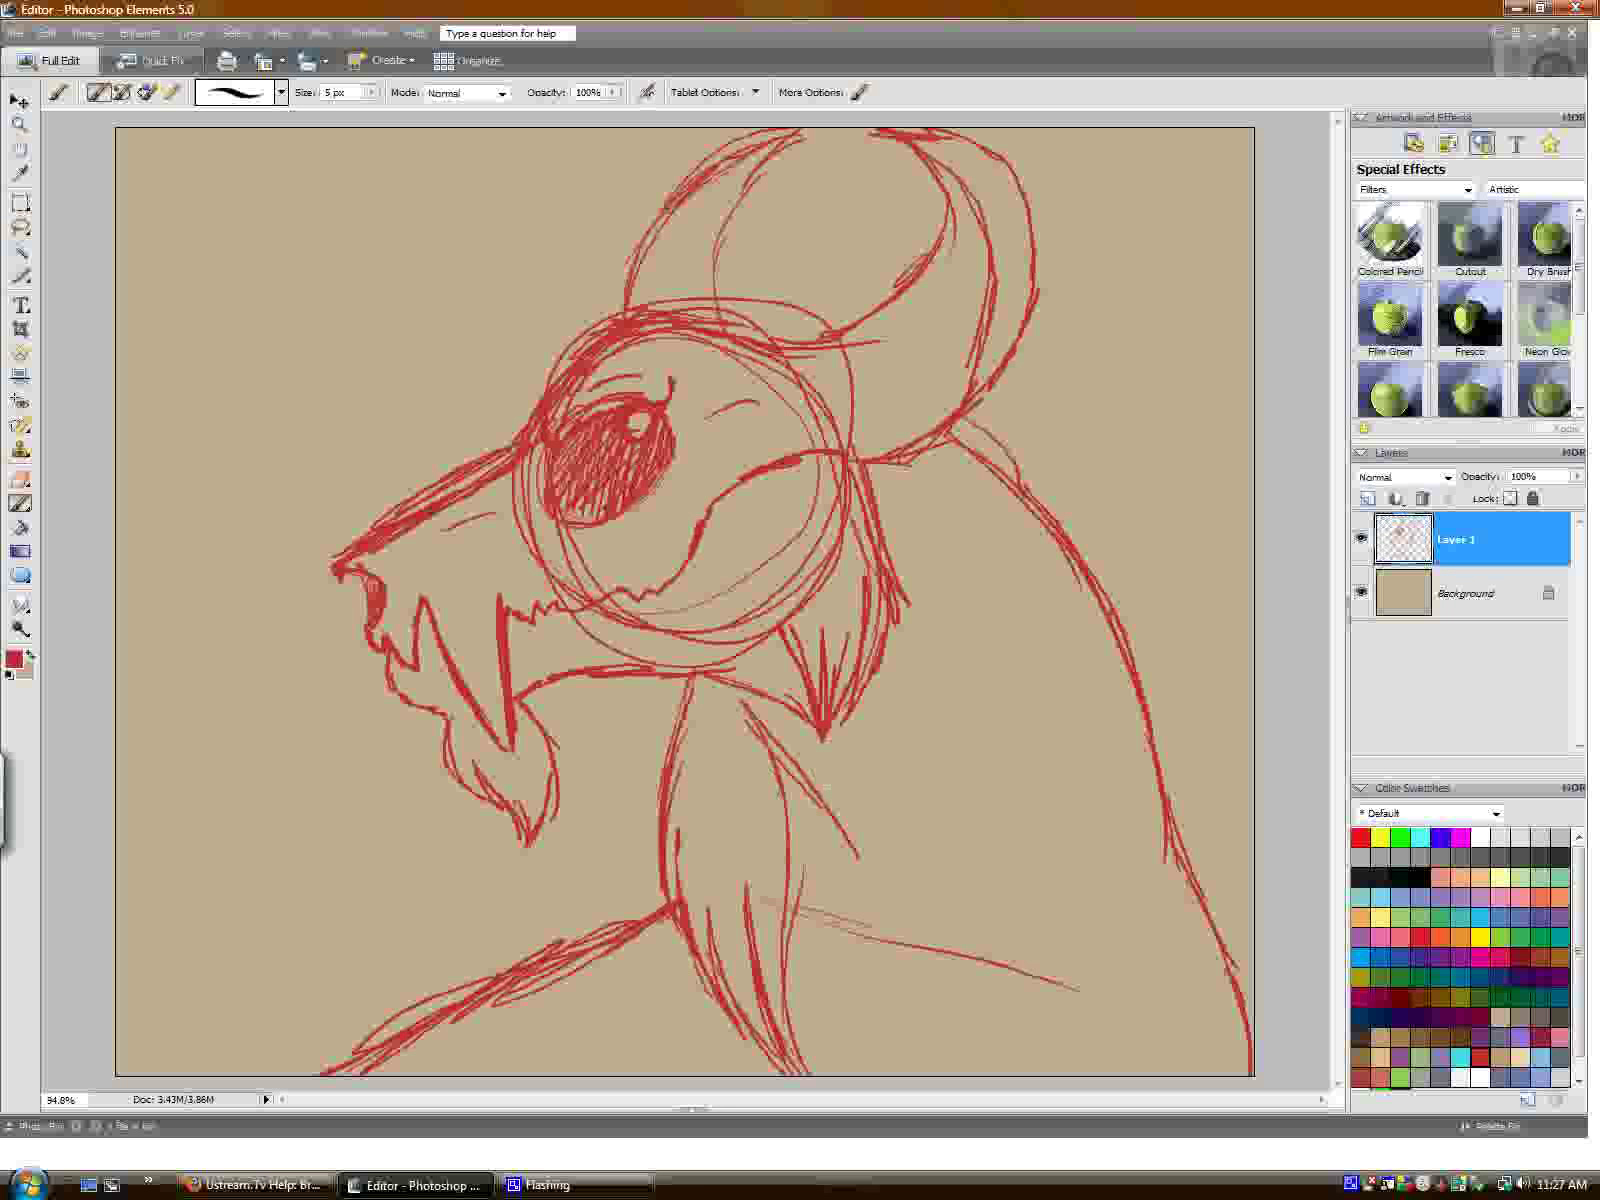
Darken the back contour and hatch fur strokes along the back.
{"action": "mouse_move", "coordinate": [1020, 472]}
{"action": "left_mouse_down"}
{"action": "mouse_move", "coordinate": [1078, 528]}
{"action": "mouse_move", "coordinate": [1135, 655]}
{"action": "left_mouse_up"}
{"action": "left_click_drag", "start_coordinate": [954, 737], "coordinate": [1059, 807]}
{"action": "left_click_drag", "start_coordinate": [1004, 794], "coordinate": [1134, 862]}
{"action": "mouse_move", "coordinate": [1069, 842]}
{"action": "left_mouse_down"}
{"action": "mouse_move", "coordinate": [1150, 905]}
{"action": "mouse_move", "coordinate": [1180, 975]}
{"action": "left_mouse_up"}
{"action": "left_click_drag", "start_coordinate": [1032, 972], "coordinate": [1115, 1075]}
Sketch the lower-left body edge and draw thick bands across the lower-left arm.
{"action": "left_click_drag", "start_coordinate": [673, 944], "coordinate": [708, 1074]}
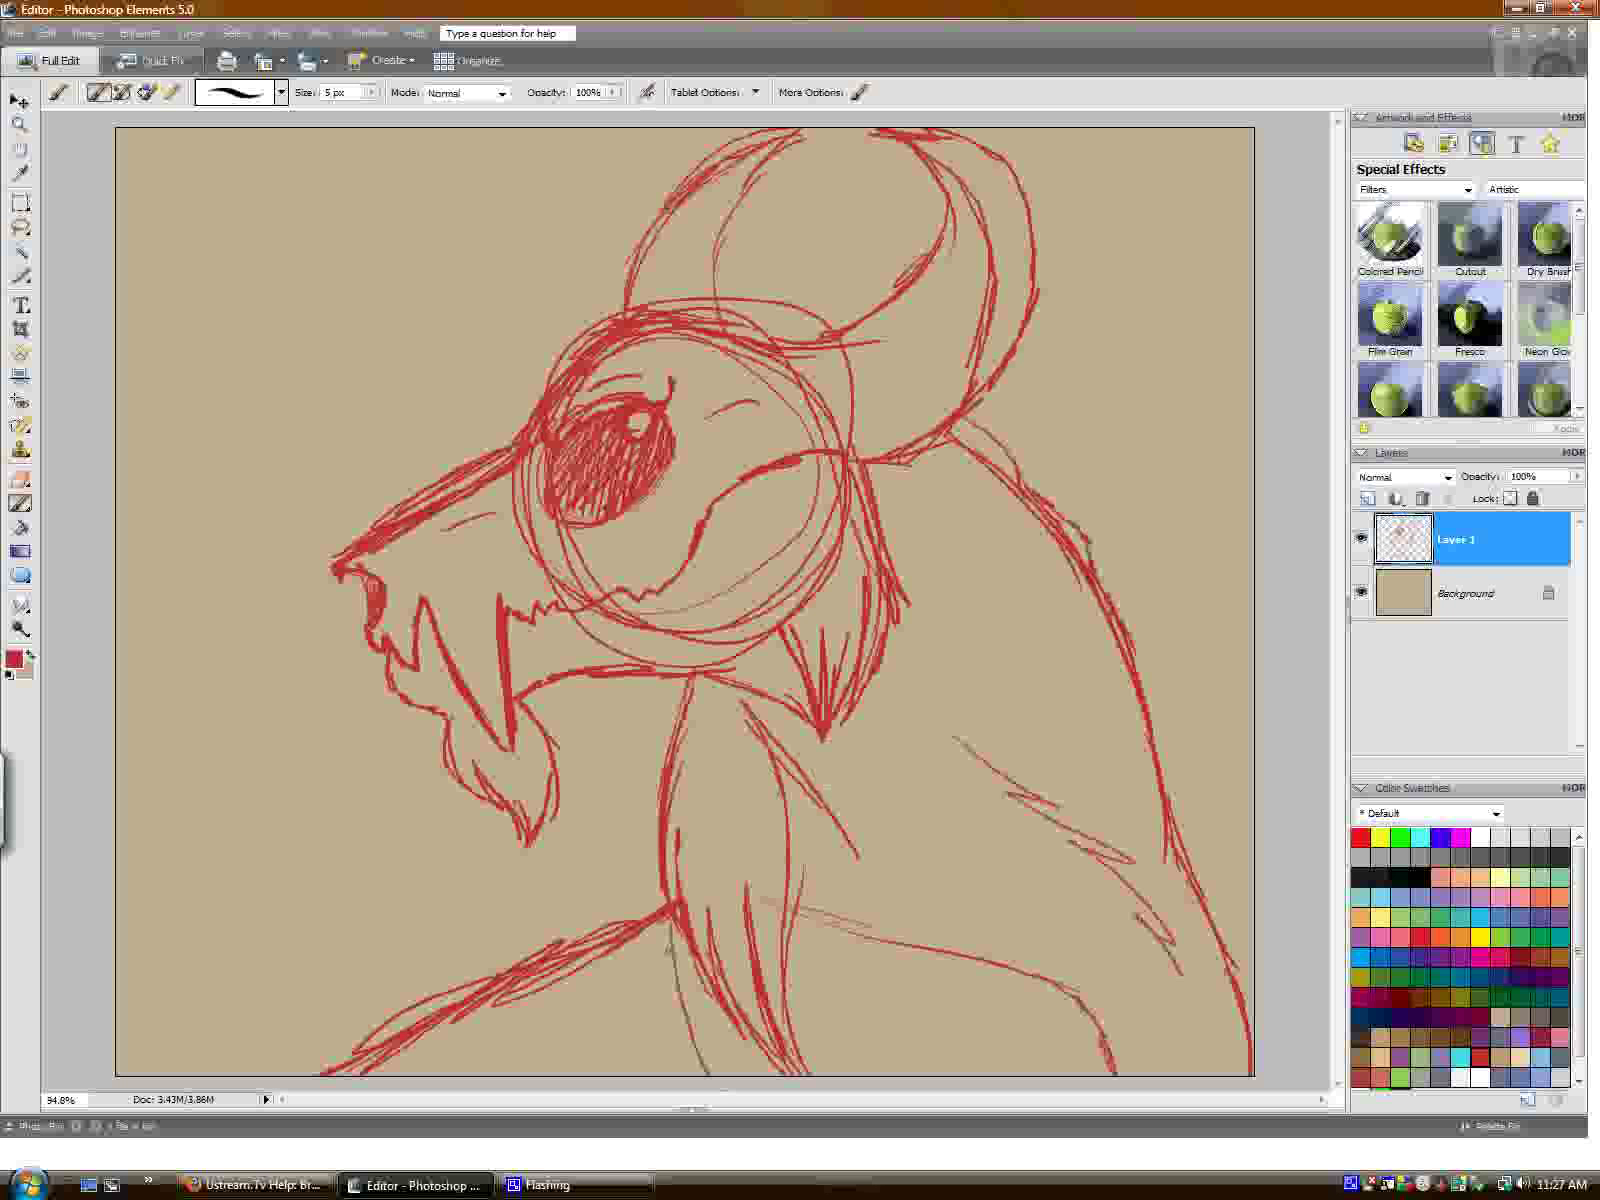
{"action": "mouse_move", "coordinate": [640, 968]}
{"action": "left_mouse_down"}
{"action": "mouse_move", "coordinate": [434, 1075]}
{"action": "mouse_move", "coordinate": [672, 963]}
{"action": "mouse_move", "coordinate": [620, 910]}
{"action": "mouse_move", "coordinate": [636, 990]}
{"action": "mouse_move", "coordinate": [552, 1012]}
{"action": "left_mouse_up"}
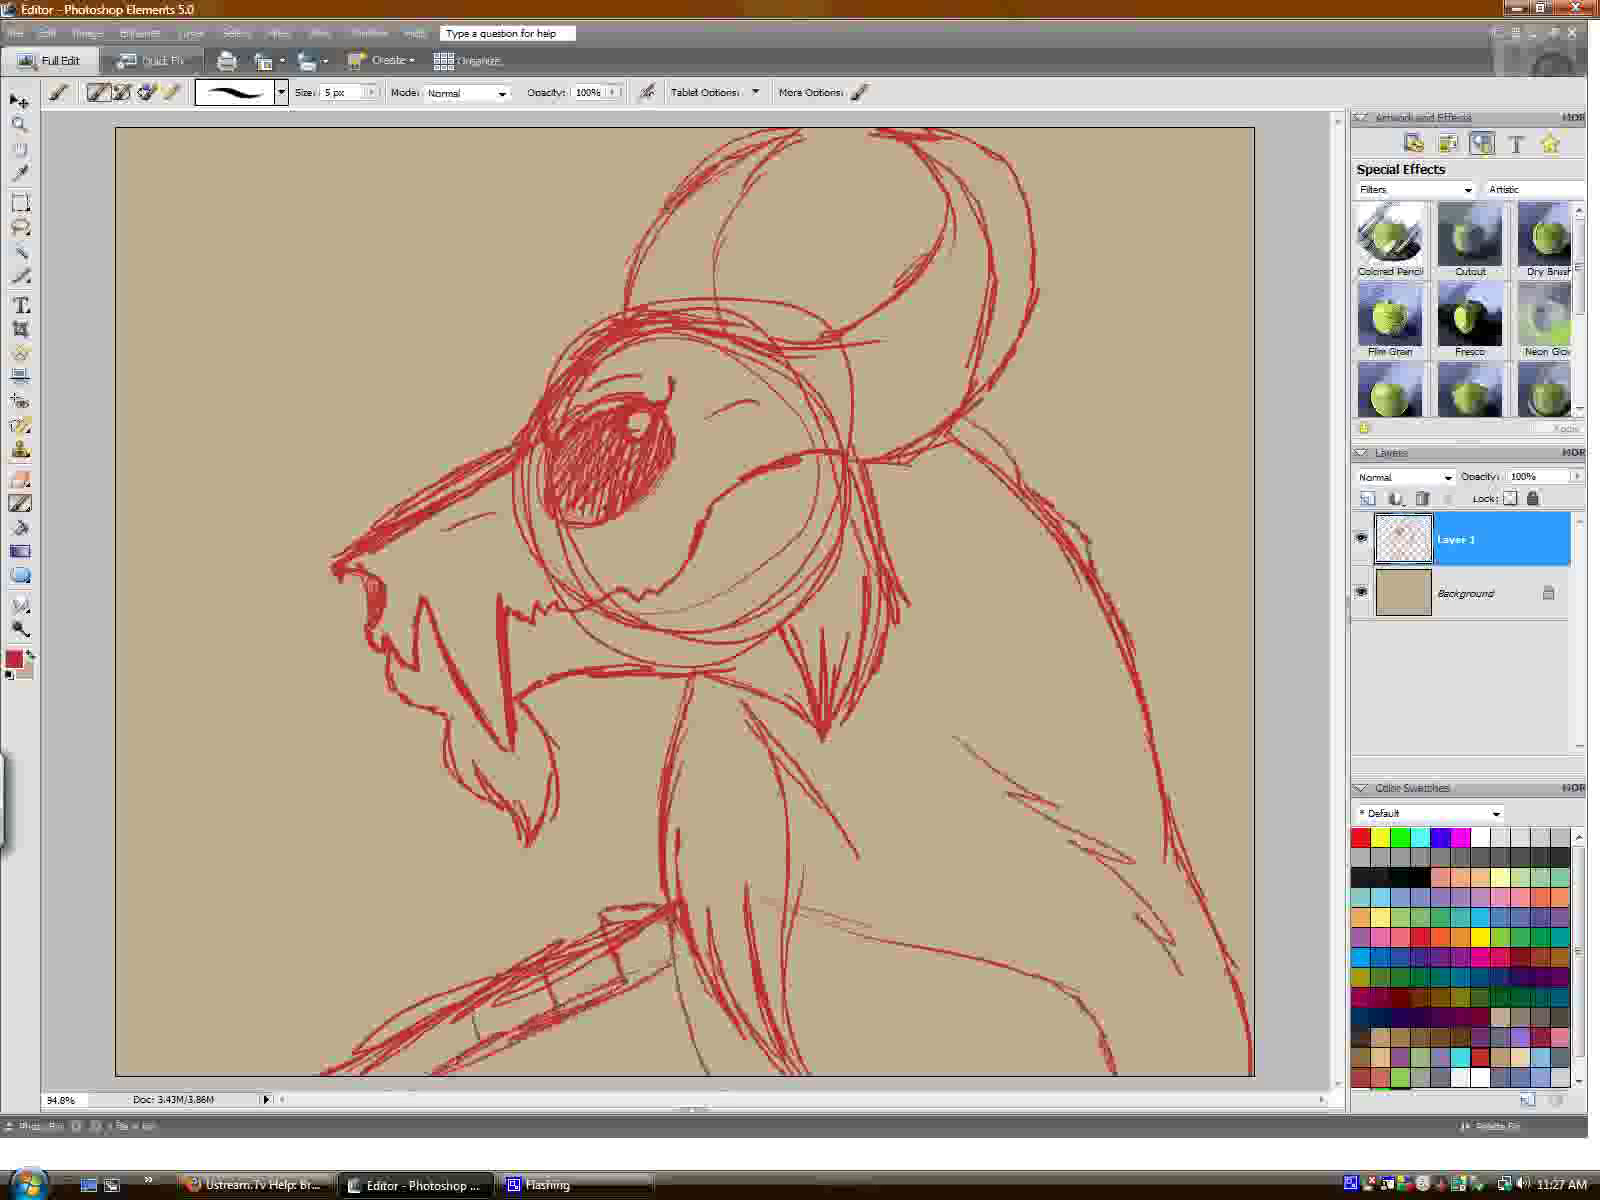
{"action": "left_click_drag", "start_coordinate": [393, 1050], "coordinate": [405, 1076]}
{"action": "left_click_drag", "start_coordinate": [464, 1012], "coordinate": [479, 1058]}
{"action": "left_click_drag", "start_coordinate": [540, 974], "coordinate": [552, 1022]}
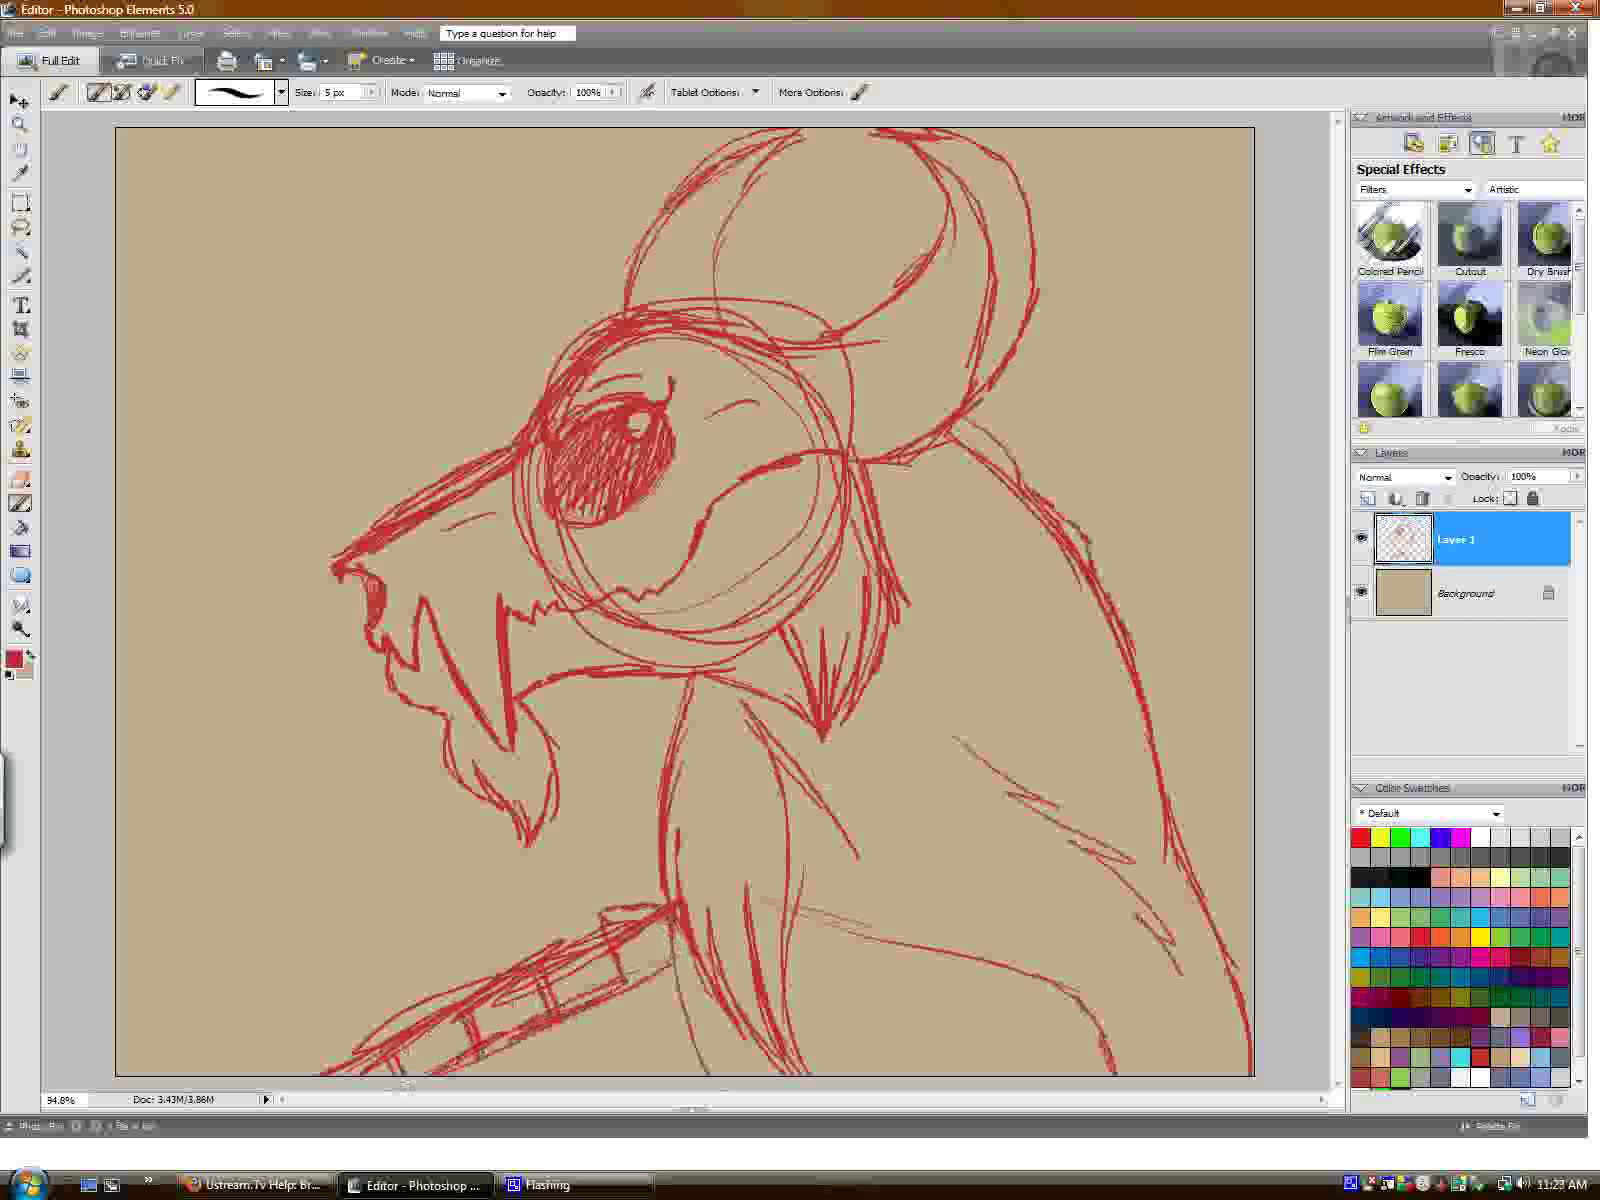
{"action": "mouse_move", "coordinate": [600, 938]}
{"action": "left_mouse_down"}
{"action": "mouse_move", "coordinate": [620, 998]}
{"action": "mouse_move", "coordinate": [552, 931]}
{"action": "mouse_move", "coordinate": [471, 985]}
{"action": "mouse_move", "coordinate": [392, 992]}
{"action": "mouse_move", "coordinate": [372, 1040]}
{"action": "mouse_move", "coordinate": [320, 1074]}
{"action": "left_mouse_up"}
Erase the handwritten arm note and add three rib lines along the lower arm.
{"action": "mouse_move", "coordinate": [405, 932]}
{"action": "left_mouse_down"}
{"action": "mouse_move", "coordinate": [418, 966]}
{"action": "mouse_move", "coordinate": [426, 946]}
{"action": "left_mouse_up"}
{"action": "mouse_move", "coordinate": [358, 882]}
{"action": "left_mouse_down"}
{"action": "mouse_move", "coordinate": [334, 915]}
{"action": "mouse_move", "coordinate": [372, 888]}
{"action": "mouse_move", "coordinate": [500, 870]}
{"action": "left_mouse_up"}
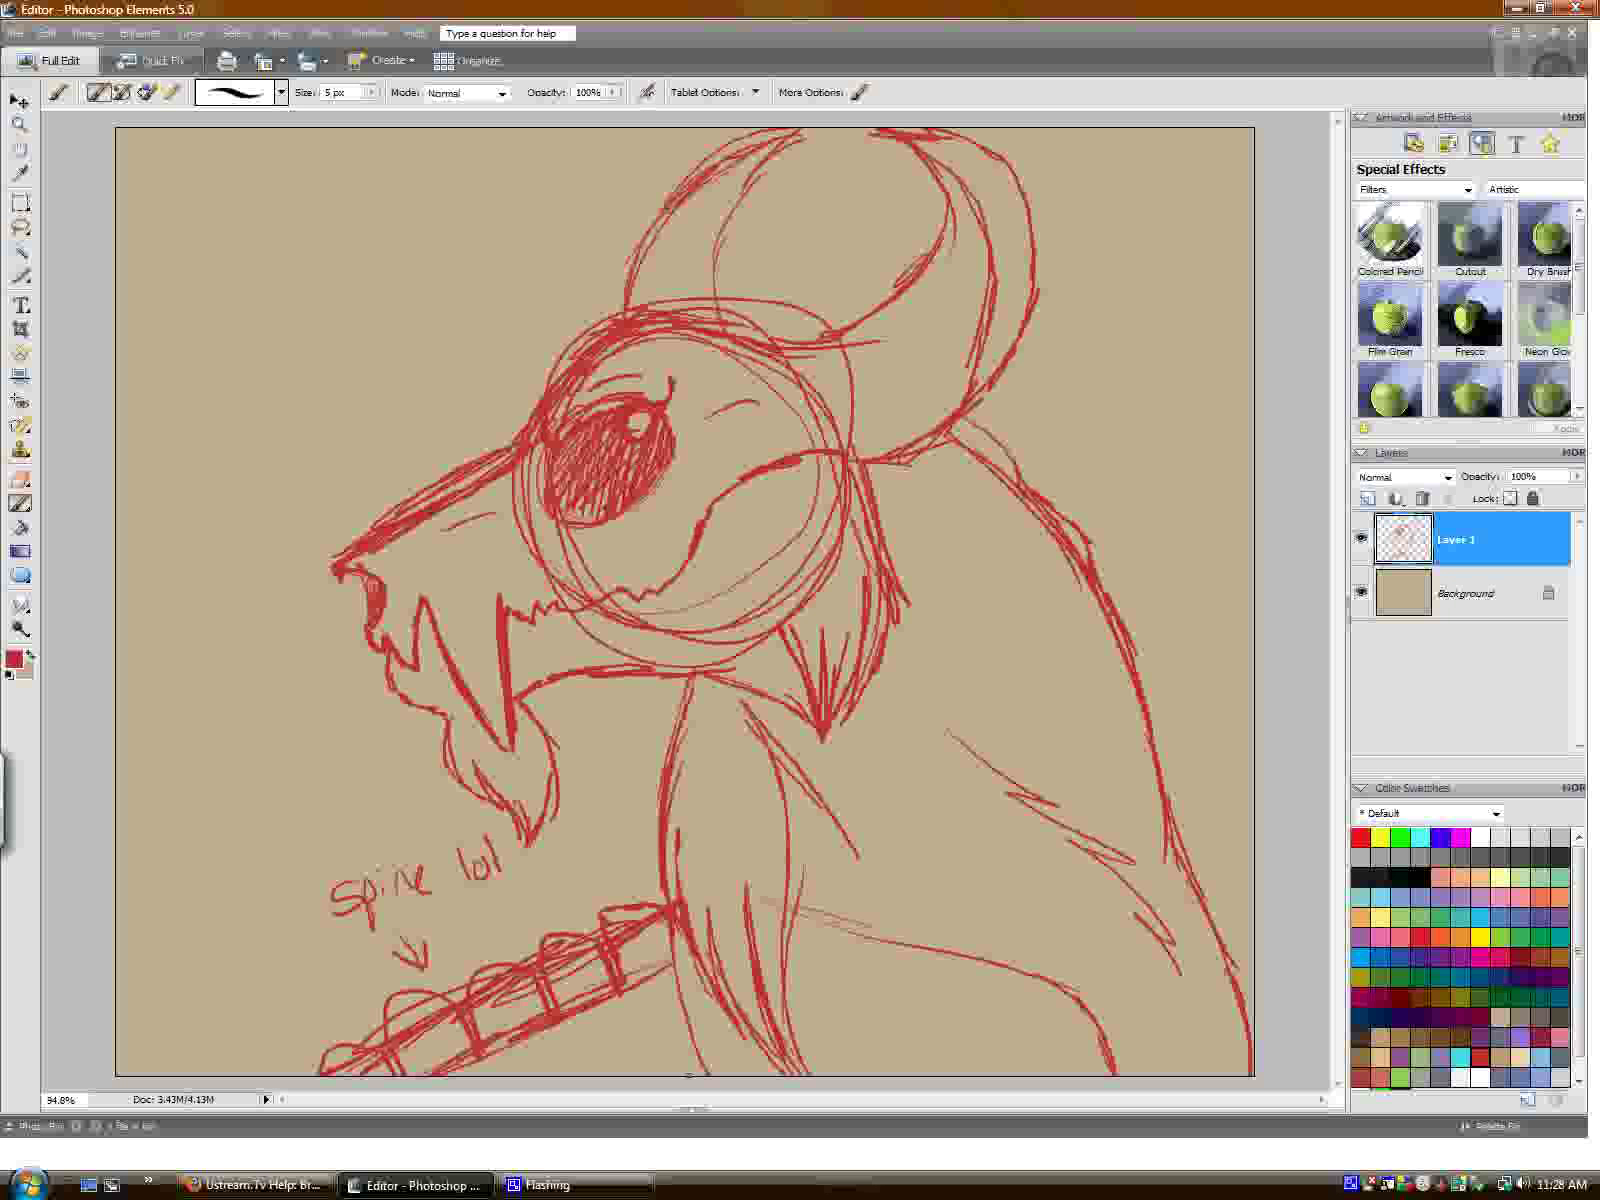
{"action": "mouse_move", "coordinate": [345, 900]}
{"action": "left_mouse_down"}
{"action": "mouse_move", "coordinate": [329, 850]}
{"action": "mouse_move", "coordinate": [428, 948]}
{"action": "mouse_move", "coordinate": [421, 900]}
{"action": "mouse_move", "coordinate": [478, 864]}
{"action": "mouse_move", "coordinate": [379, 857]}
{"action": "left_mouse_up"}
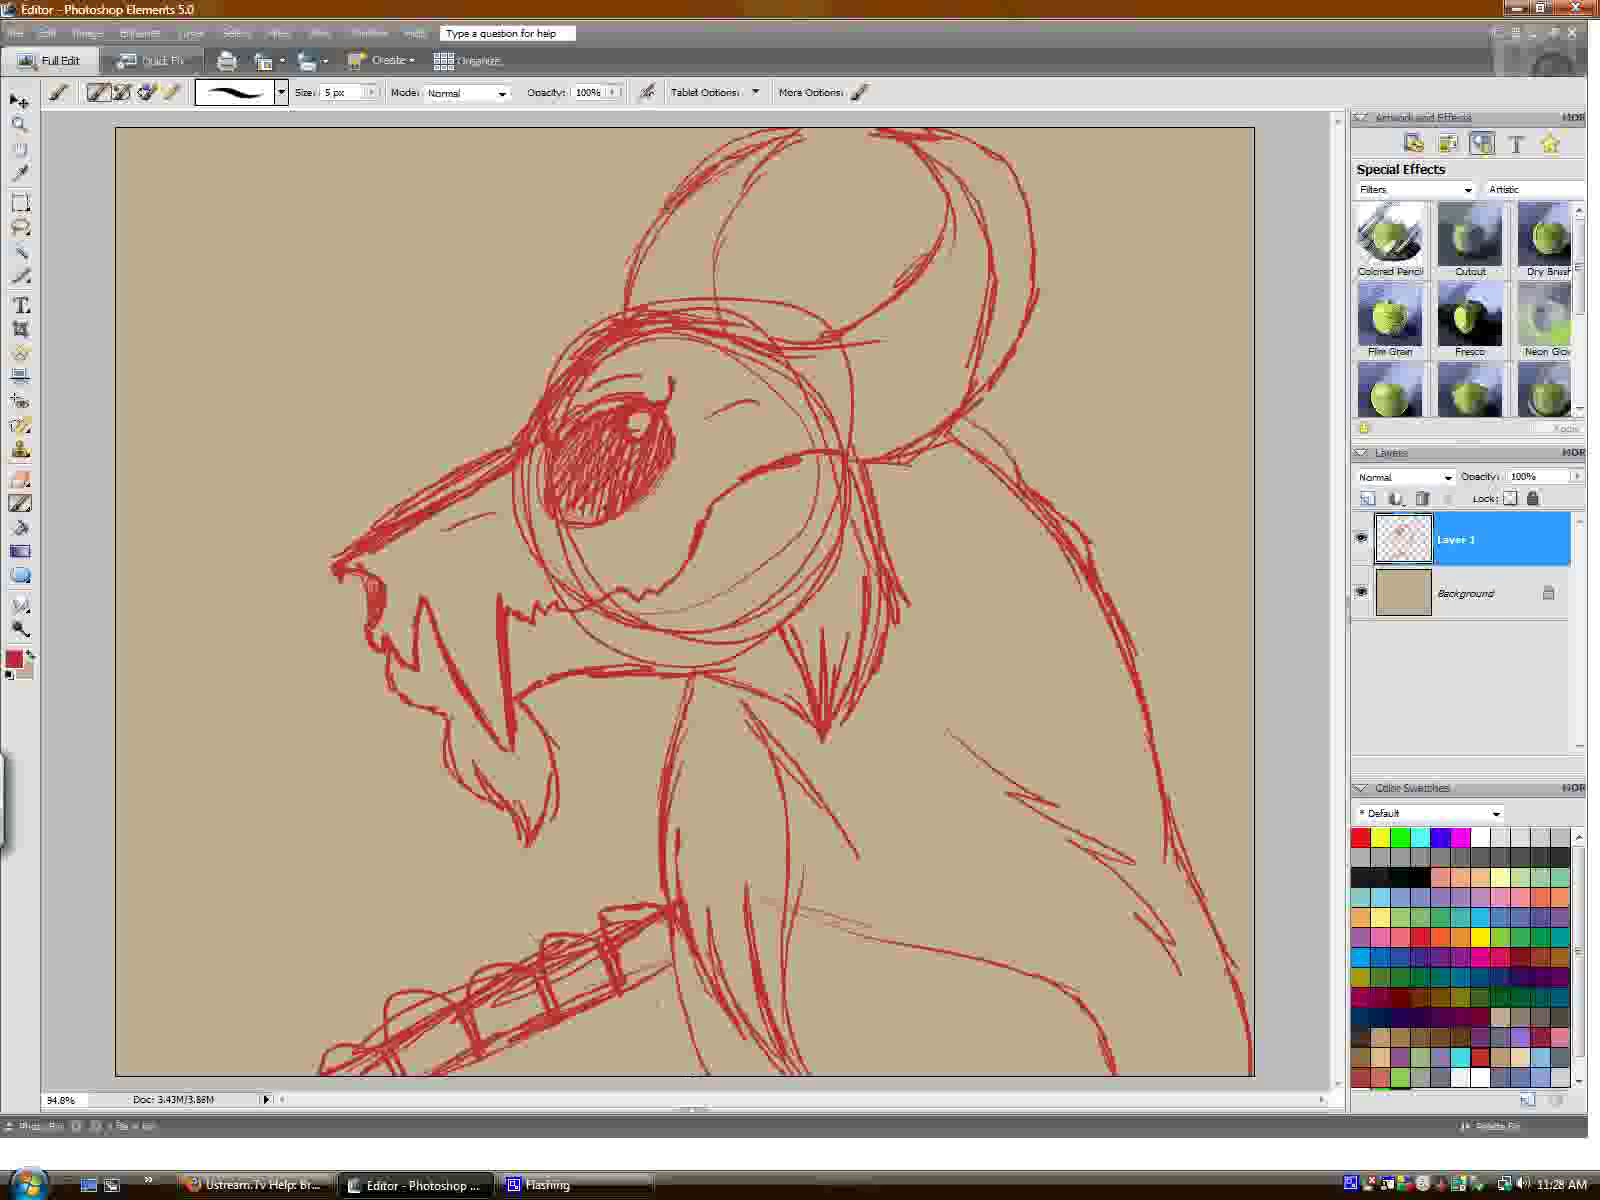
{"action": "left_click_drag", "start_coordinate": [662, 971], "coordinate": [677, 1076]}
{"action": "mouse_move", "coordinate": [656, 984]}
{"action": "left_mouse_down"}
{"action": "mouse_move", "coordinate": [636, 1076]}
{"action": "mouse_move", "coordinate": [610, 1076]}
{"action": "left_mouse_up"}
{"action": "mouse_move", "coordinate": [599, 997]}
{"action": "left_mouse_down"}
{"action": "mouse_move", "coordinate": [596, 1073]}
{"action": "mouse_move", "coordinate": [540, 1078]}
{"action": "left_mouse_up"}
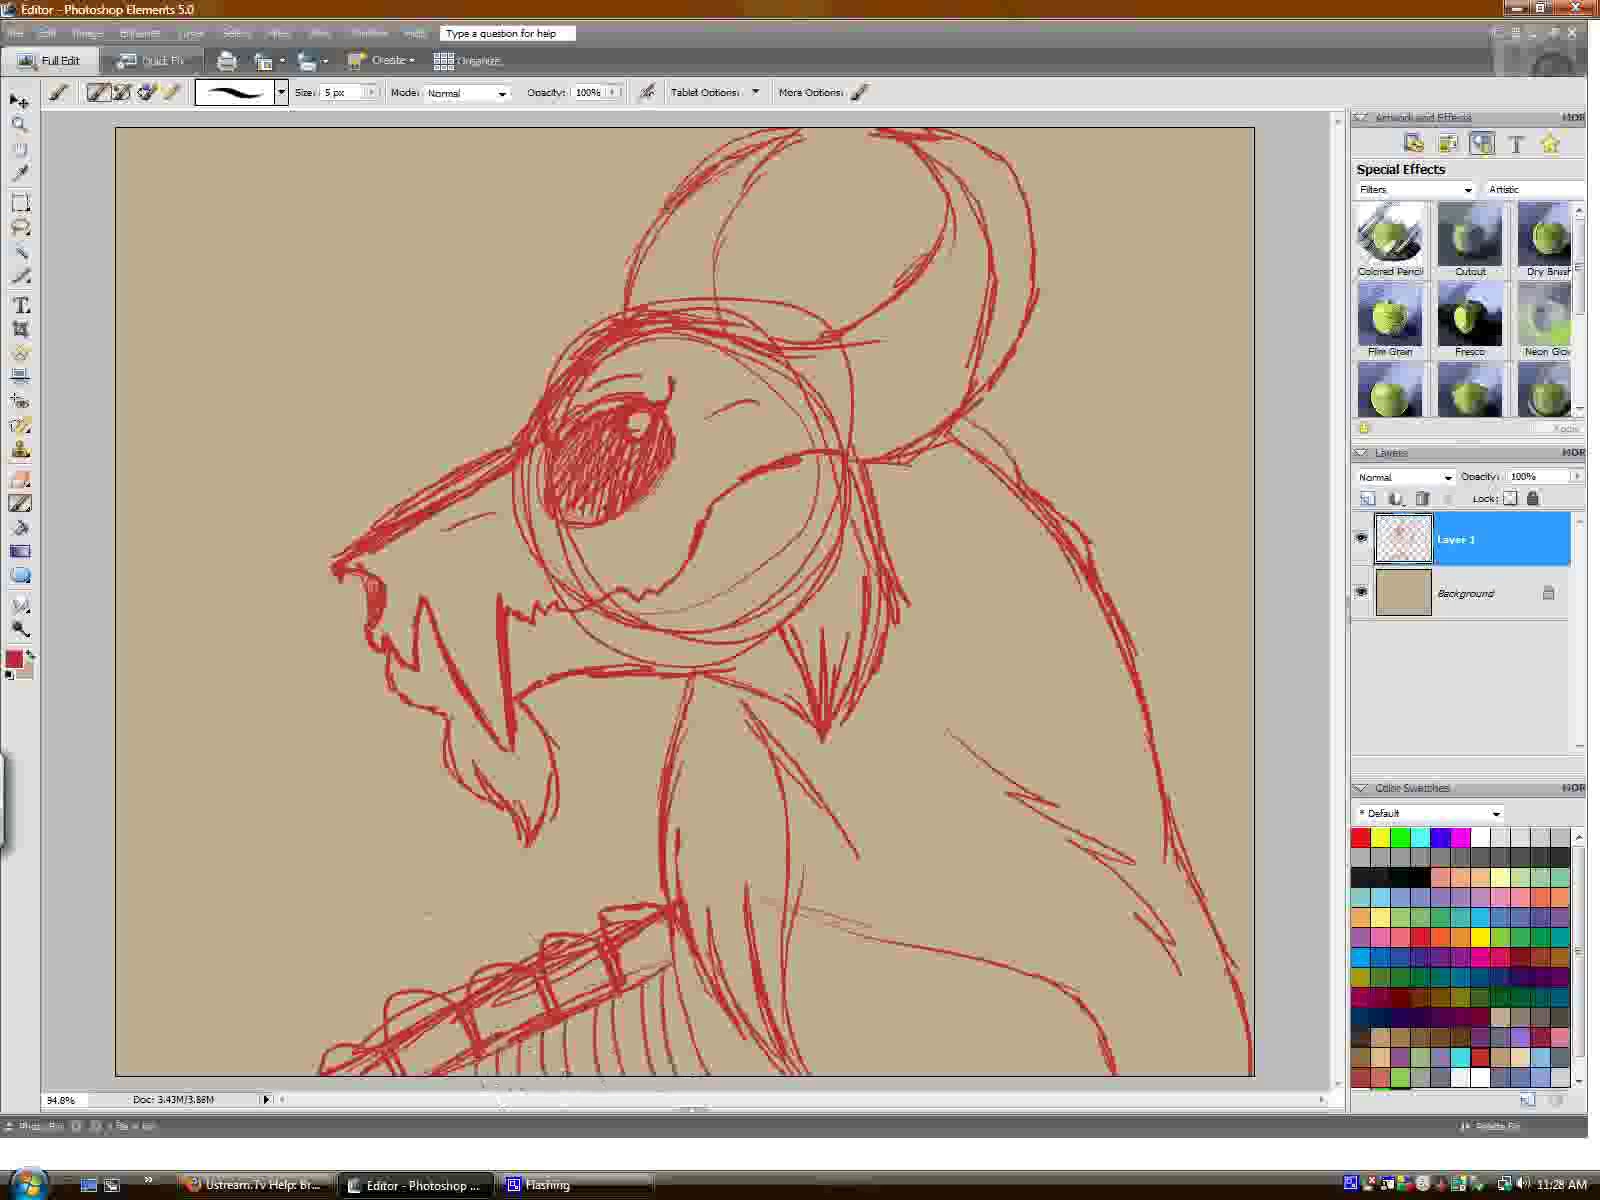
Write and erase another note near the arm, then darken the eye hatching.
{"action": "left_click_drag", "start_coordinate": [428, 895], "coordinate": [431, 928]}
{"action": "left_click_drag", "start_coordinate": [440, 905], "coordinate": [458, 930]}
{"action": "left_click_drag", "start_coordinate": [533, 883], "coordinate": [530, 907]}
{"action": "mouse_move", "coordinate": [545, 860]}
{"action": "left_mouse_down"}
{"action": "mouse_move", "coordinate": [540, 897]}
{"action": "mouse_move", "coordinate": [579, 859]}
{"action": "left_mouse_up"}
{"action": "left_click", "coordinate": [599, 872]}
{"action": "mouse_move", "coordinate": [606, 834]}
{"action": "left_mouse_down"}
{"action": "mouse_move", "coordinate": [601, 862]}
{"action": "mouse_move", "coordinate": [628, 853]}
{"action": "left_mouse_up"}
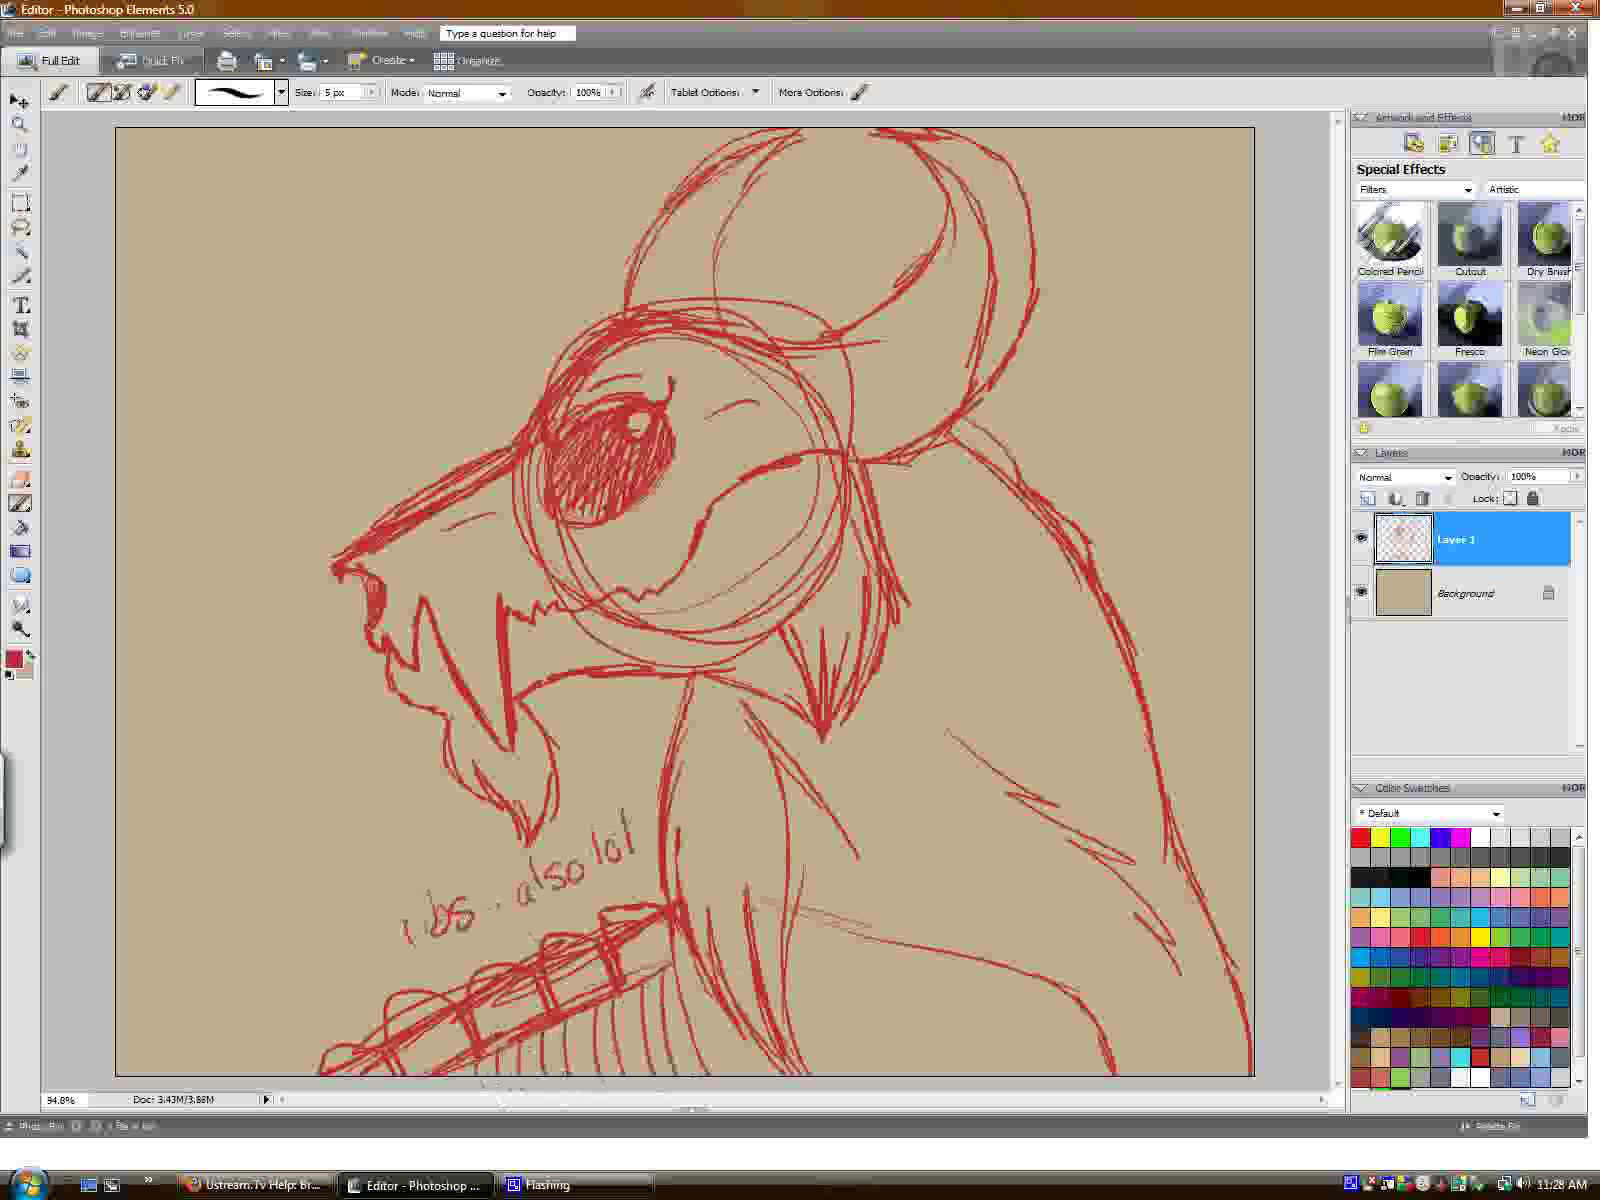
{"action": "mouse_move", "coordinate": [460, 878]}
{"action": "left_mouse_down"}
{"action": "mouse_move", "coordinate": [413, 900]}
{"action": "mouse_move", "coordinate": [428, 861]}
{"action": "mouse_move", "coordinate": [436, 886]}
{"action": "mouse_move", "coordinate": [628, 848]}
{"action": "left_mouse_up"}
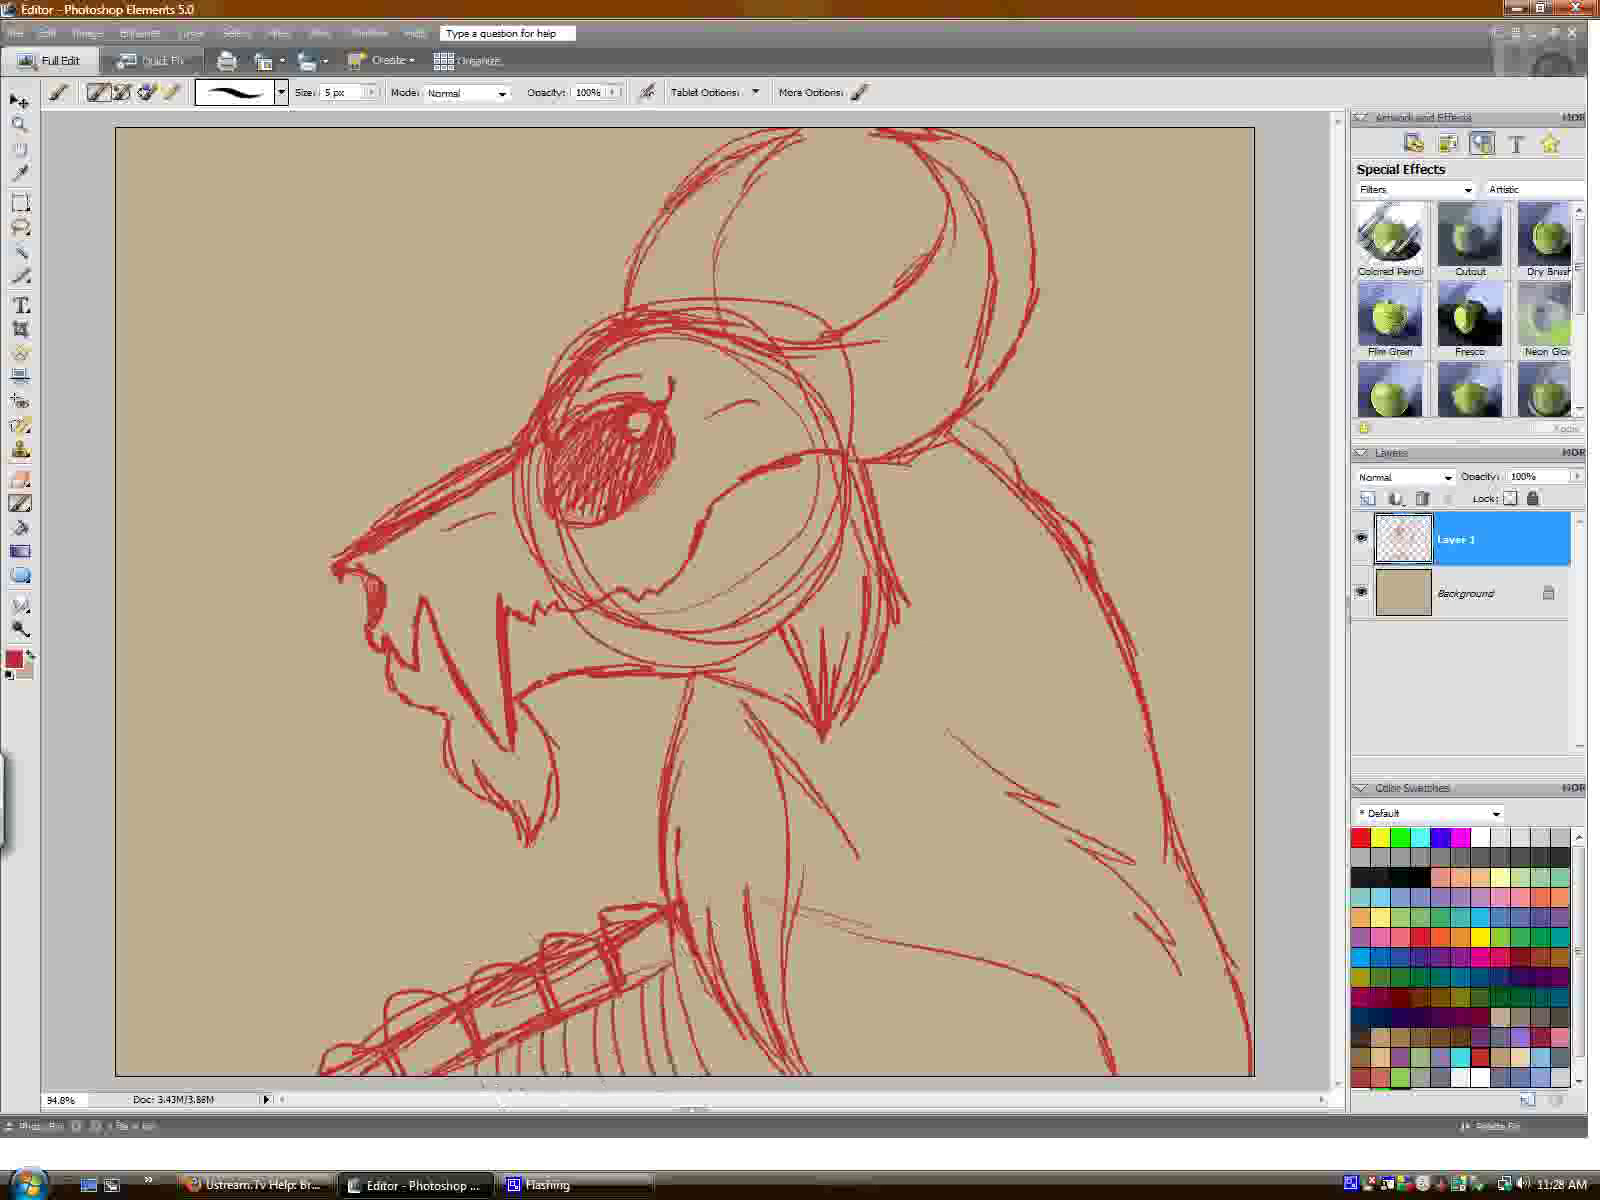
{"action": "left_click_drag", "start_coordinate": [594, 503], "coordinate": [570, 512]}
Write 'Evil' and 'Satan' at the upper left, then erase the words.
{"action": "mouse_move", "coordinate": [250, 203]}
{"action": "left_mouse_down"}
{"action": "mouse_move", "coordinate": [222, 268]}
{"action": "mouse_move", "coordinate": [253, 228]}
{"action": "mouse_move", "coordinate": [258, 258]}
{"action": "left_mouse_up"}
{"action": "mouse_move", "coordinate": [260, 230]}
{"action": "left_mouse_down"}
{"action": "mouse_move", "coordinate": [285, 222]}
{"action": "mouse_move", "coordinate": [291, 250]}
{"action": "left_mouse_up"}
{"action": "mouse_move", "coordinate": [318, 178]}
{"action": "left_mouse_down"}
{"action": "mouse_move", "coordinate": [313, 240]}
{"action": "mouse_move", "coordinate": [243, 350]}
{"action": "mouse_move", "coordinate": [302, 343]}
{"action": "left_mouse_up"}
{"action": "mouse_move", "coordinate": [318, 278]}
{"action": "left_mouse_down"}
{"action": "mouse_move", "coordinate": [312, 338]}
{"action": "mouse_move", "coordinate": [328, 306]}
{"action": "left_mouse_up"}
{"action": "mouse_move", "coordinate": [348, 300]}
{"action": "left_mouse_down"}
{"action": "mouse_move", "coordinate": [350, 325]}
{"action": "mouse_move", "coordinate": [383, 318]}
{"action": "left_mouse_up"}
{"action": "left_click", "coordinate": [421, 277]}
{"action": "left_click", "coordinate": [423, 291]}
{"action": "left_click_drag", "start_coordinate": [463, 268], "coordinate": [440, 296]}
{"action": "left_click_drag", "start_coordinate": [322, 372], "coordinate": [325, 412]}
{"action": "mouse_move", "coordinate": [320, 372]}
{"action": "left_mouse_down"}
{"action": "mouse_move", "coordinate": [336, 360]}
{"action": "mouse_move", "coordinate": [340, 382]}
{"action": "left_mouse_up"}
{"action": "left_click_drag", "start_coordinate": [324, 409], "coordinate": [386, 362]}
{"action": "left_click_drag", "start_coordinate": [390, 368], "coordinate": [430, 393]}
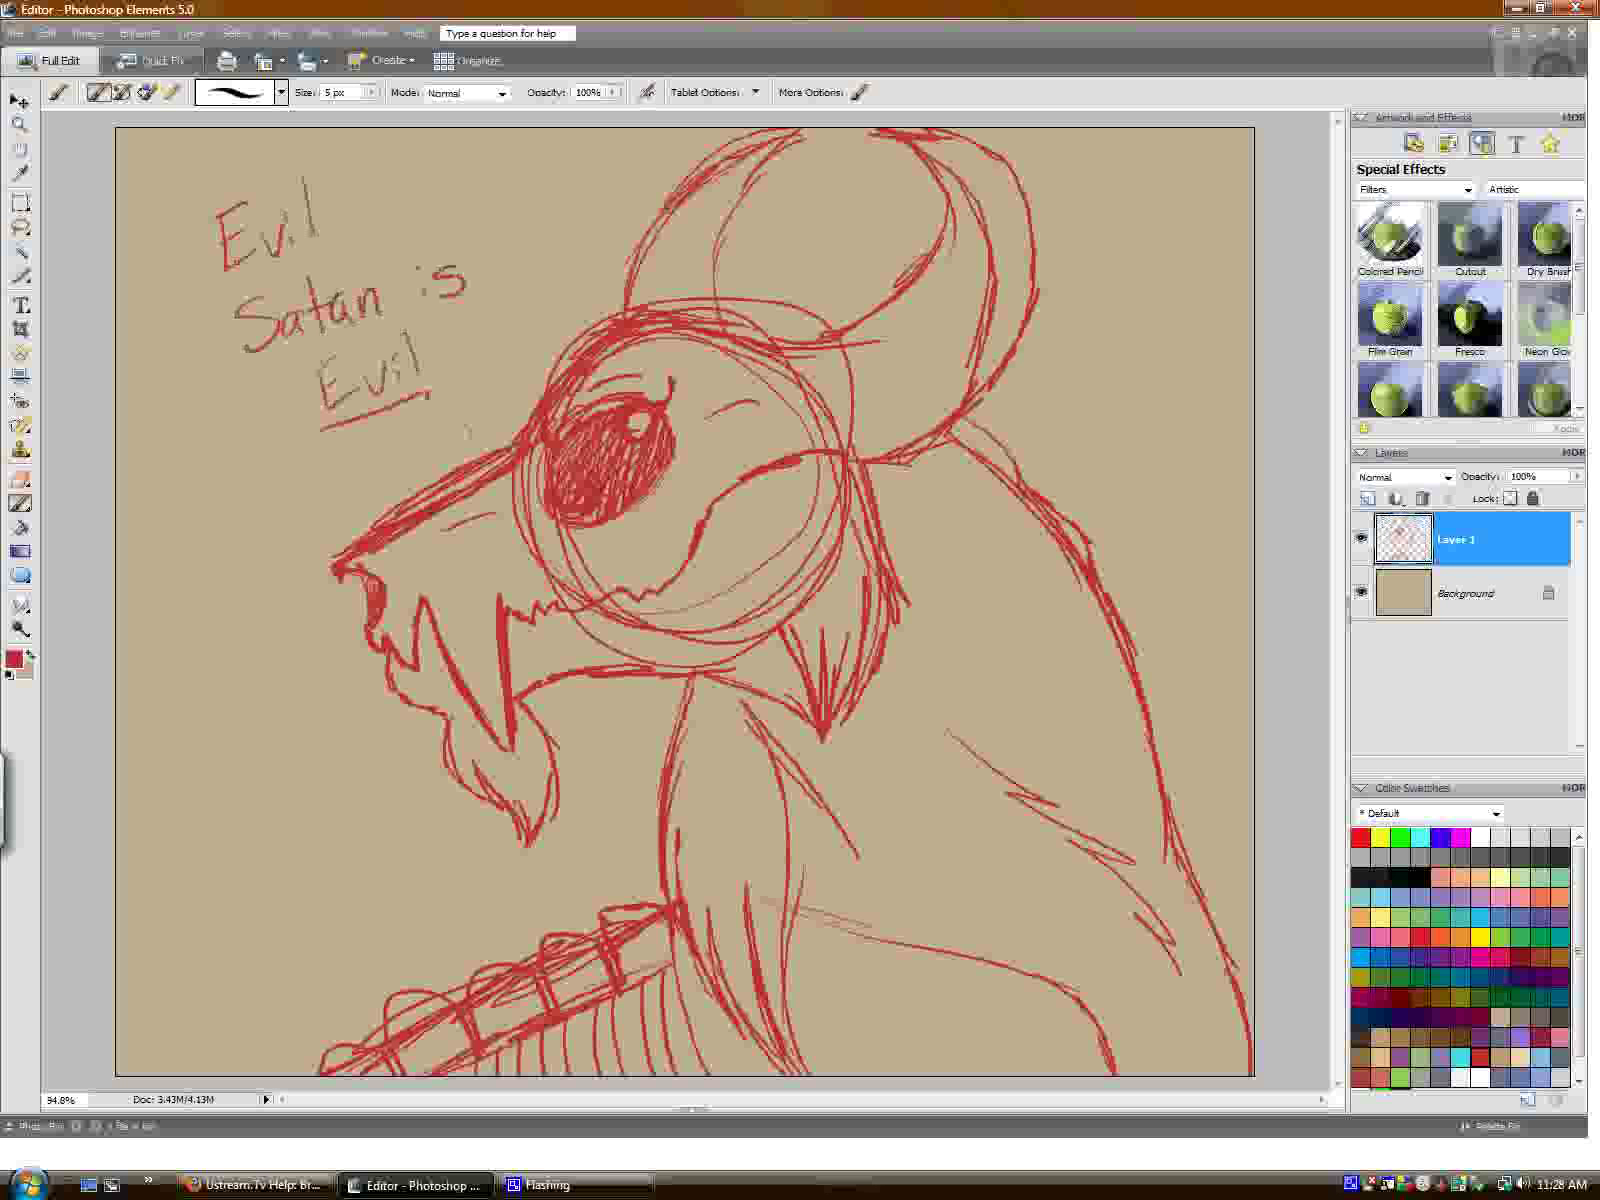
{"action": "mouse_move", "coordinate": [242, 364]}
{"action": "left_mouse_down"}
{"action": "mouse_move", "coordinate": [343, 240]}
{"action": "mouse_move", "coordinate": [400, 261]}
{"action": "mouse_move", "coordinate": [436, 364]}
{"action": "mouse_move", "coordinate": [465, 308]}
{"action": "left_mouse_up"}
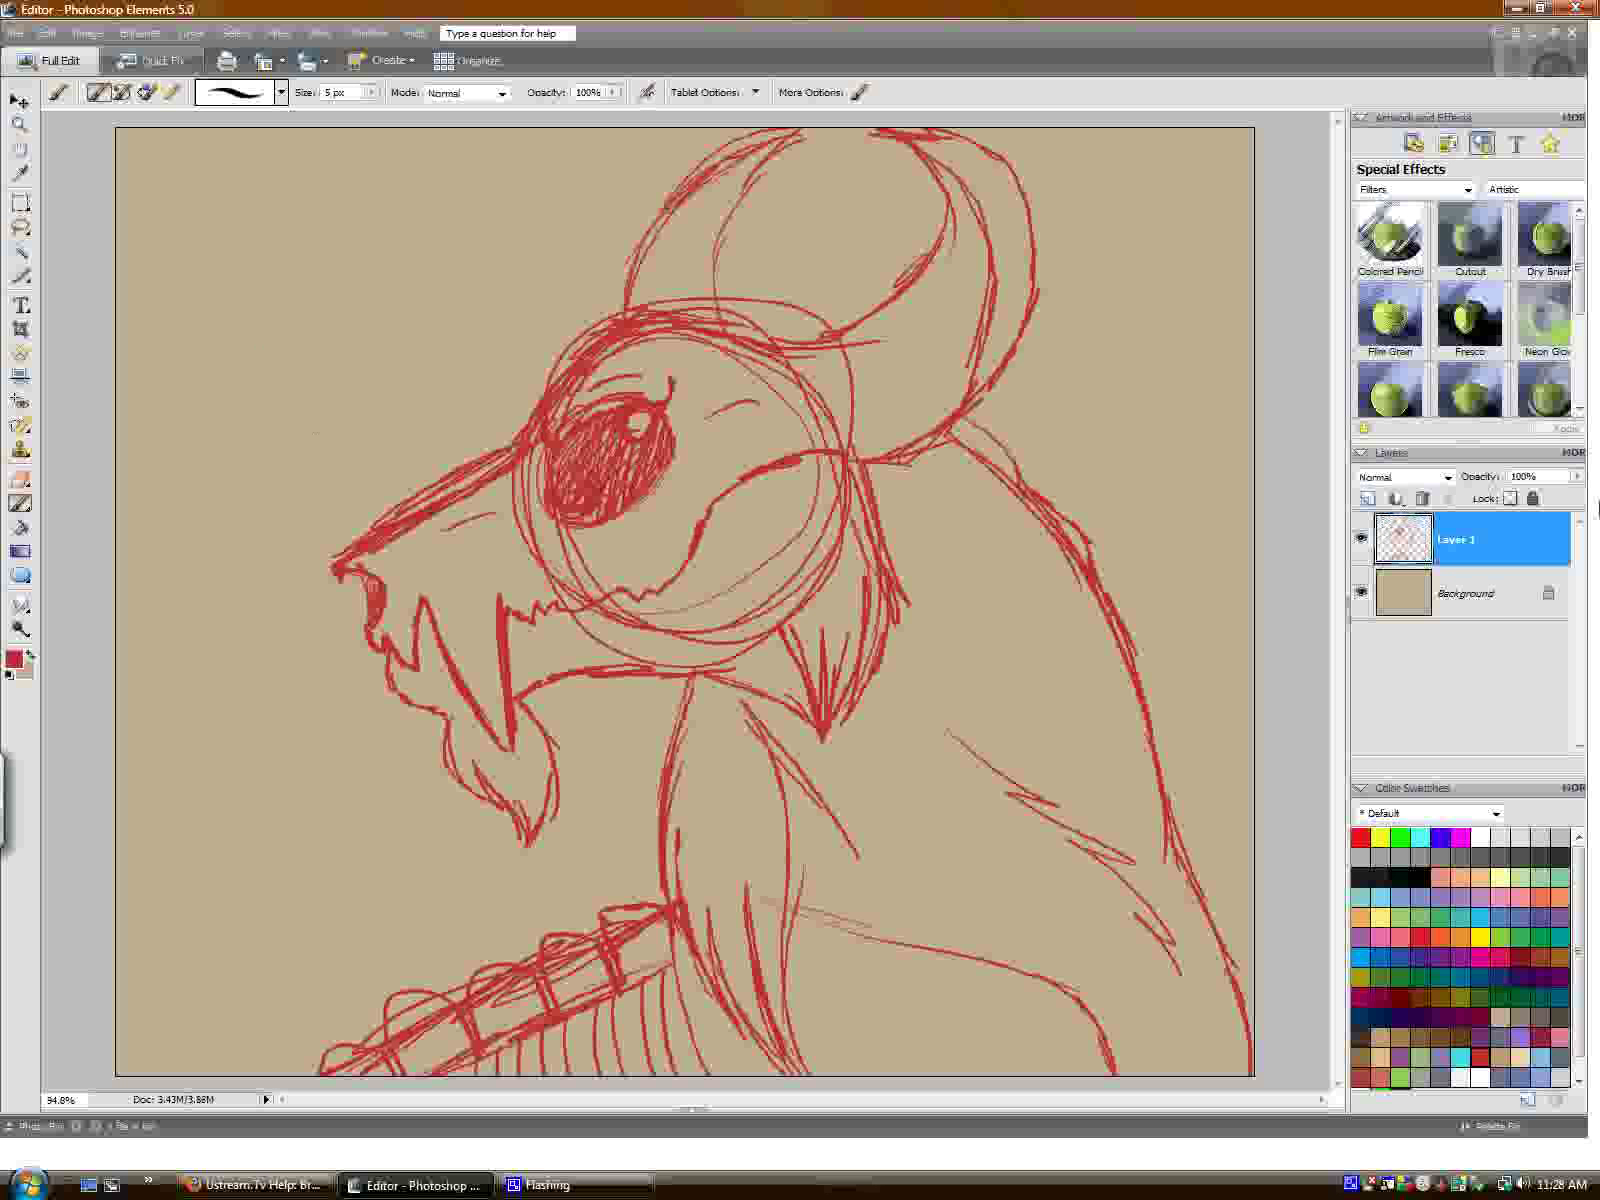
Set Layer 1 to 30% opacity, add a new layer, choose black, and zoom in on the head.
{"action": "left_click", "coordinate": [1577, 476]}
{"action": "left_click_drag", "start_coordinate": [1575, 500], "coordinate": [1497, 506]}
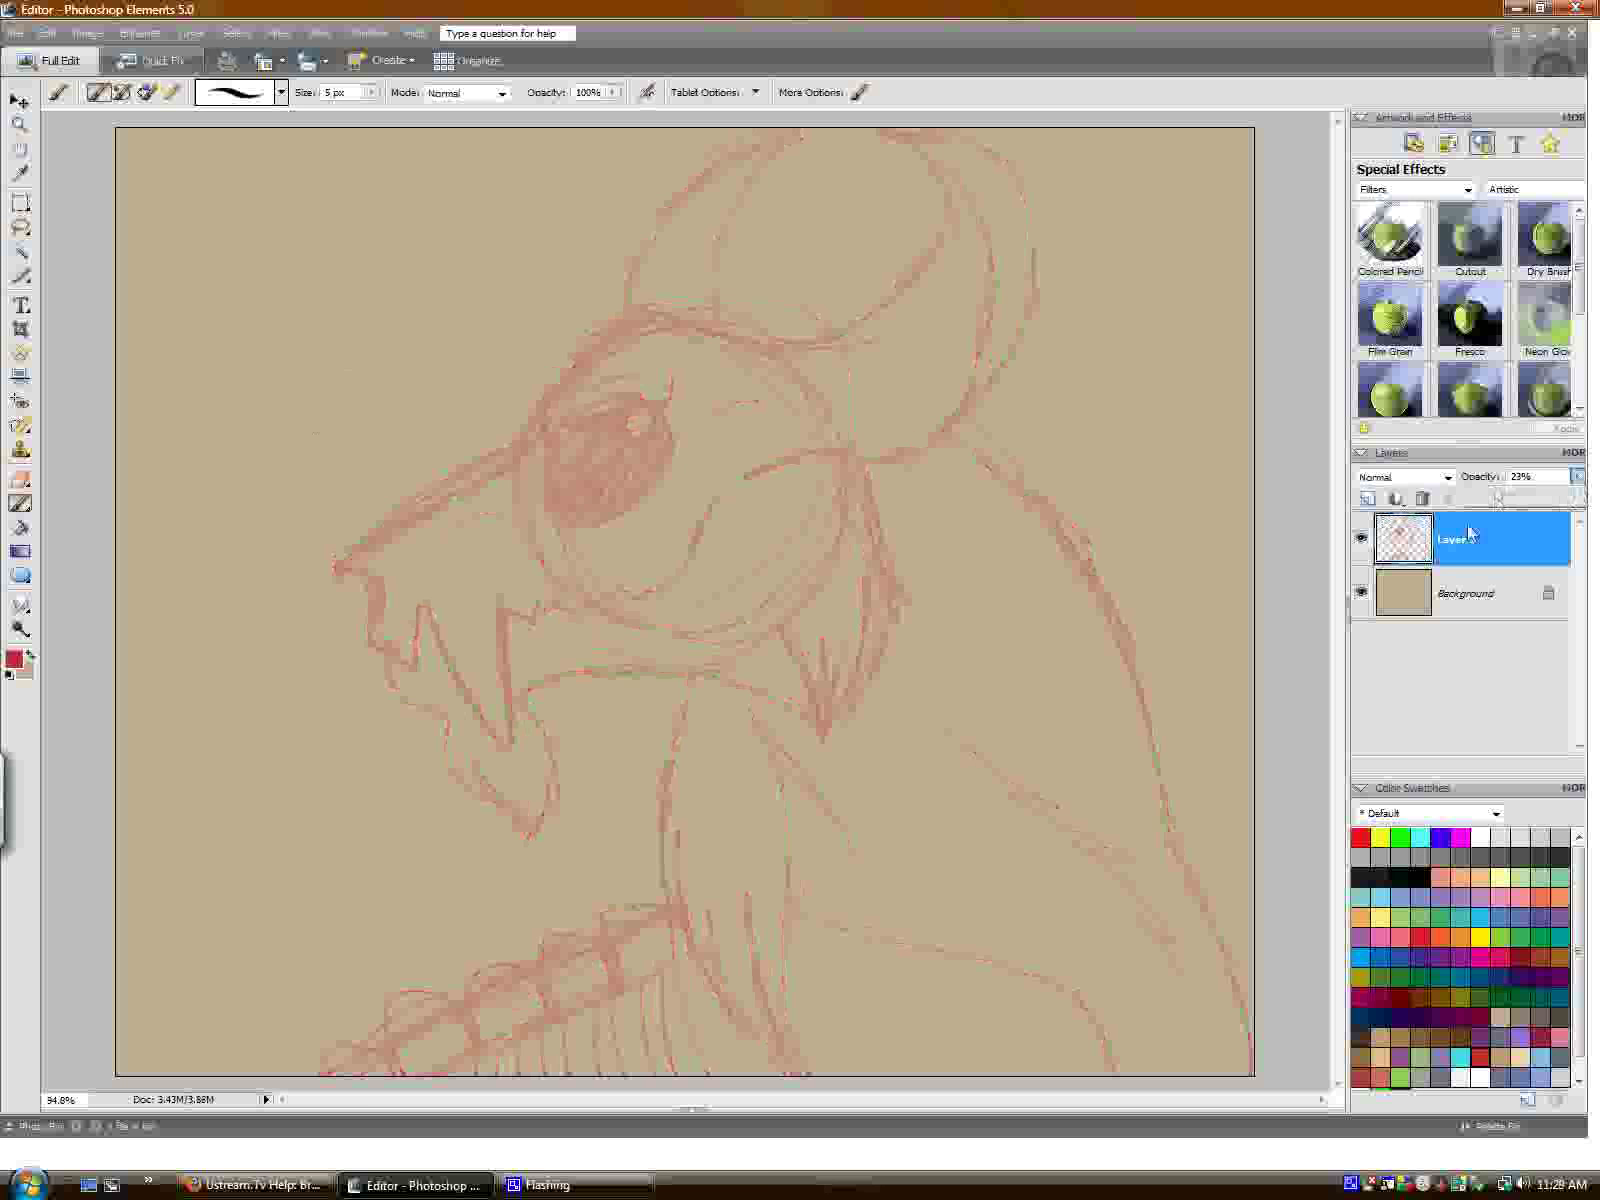
{"action": "left_click", "coordinate": [1368, 499]}
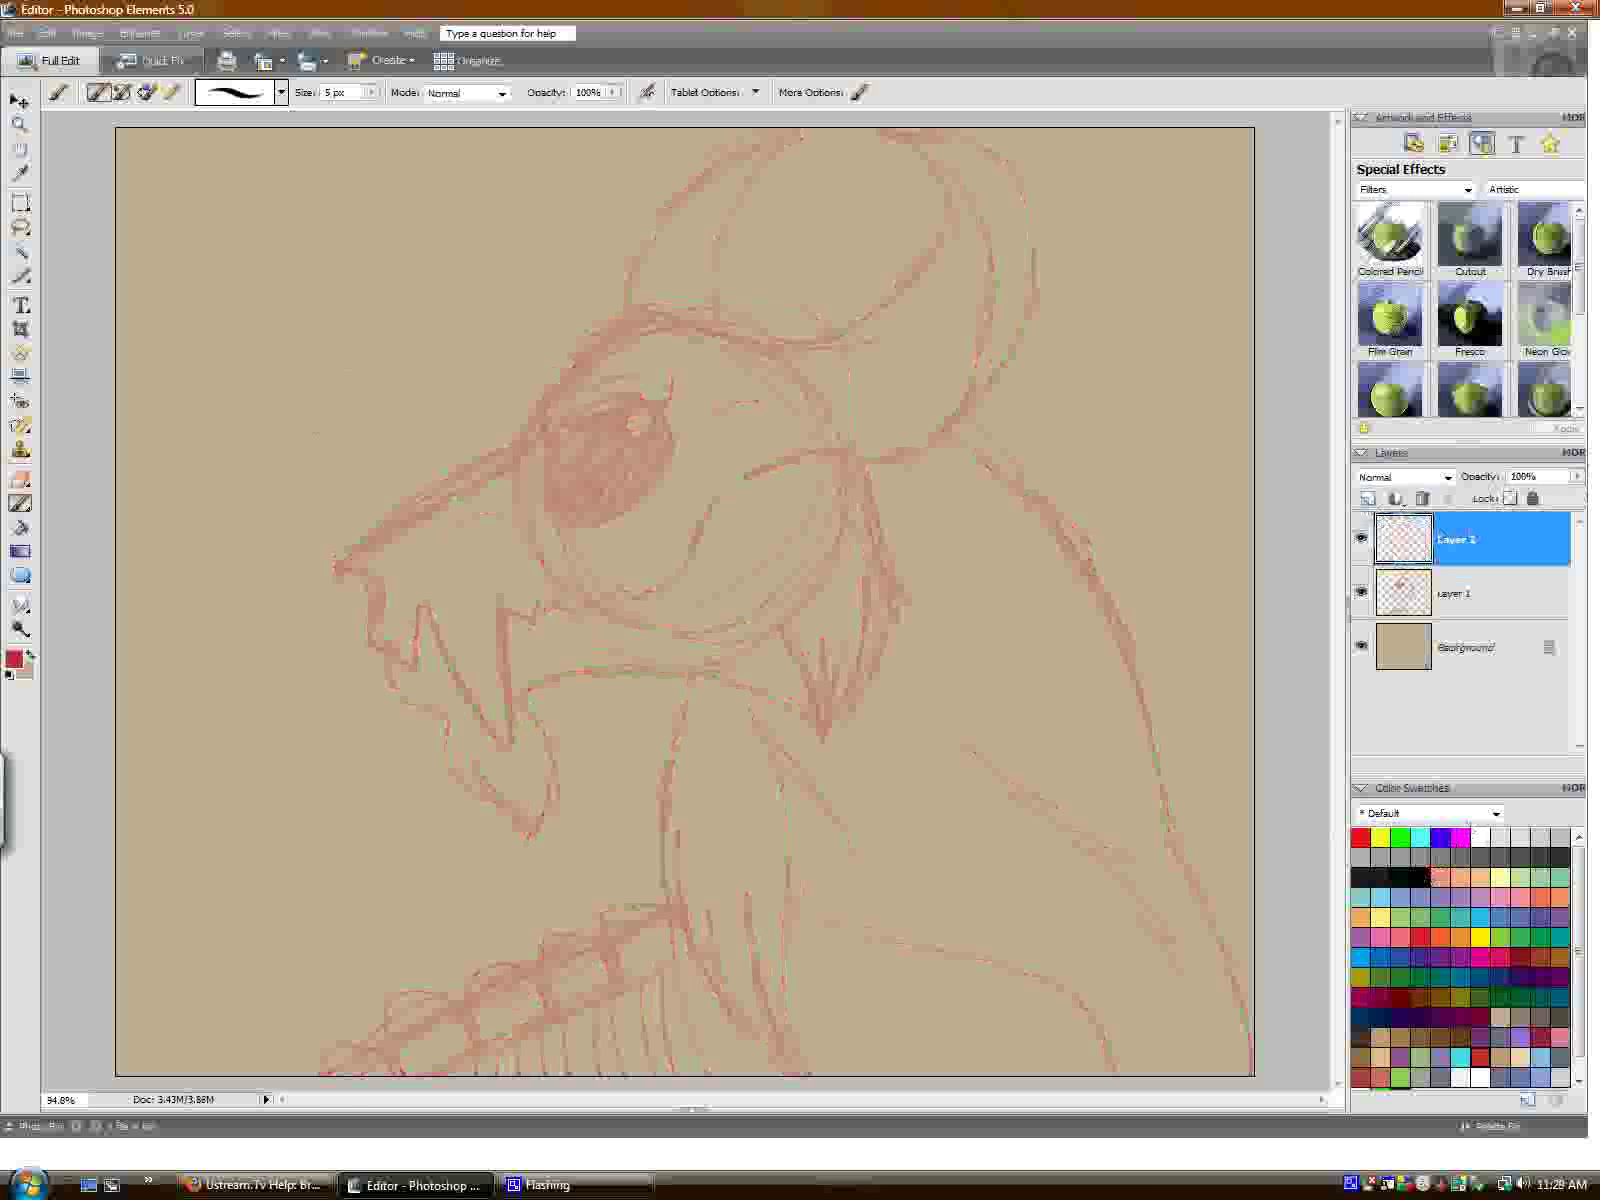
{"action": "left_click", "coordinate": [1418, 880]}
{"action": "left_click", "coordinate": [19, 124]}
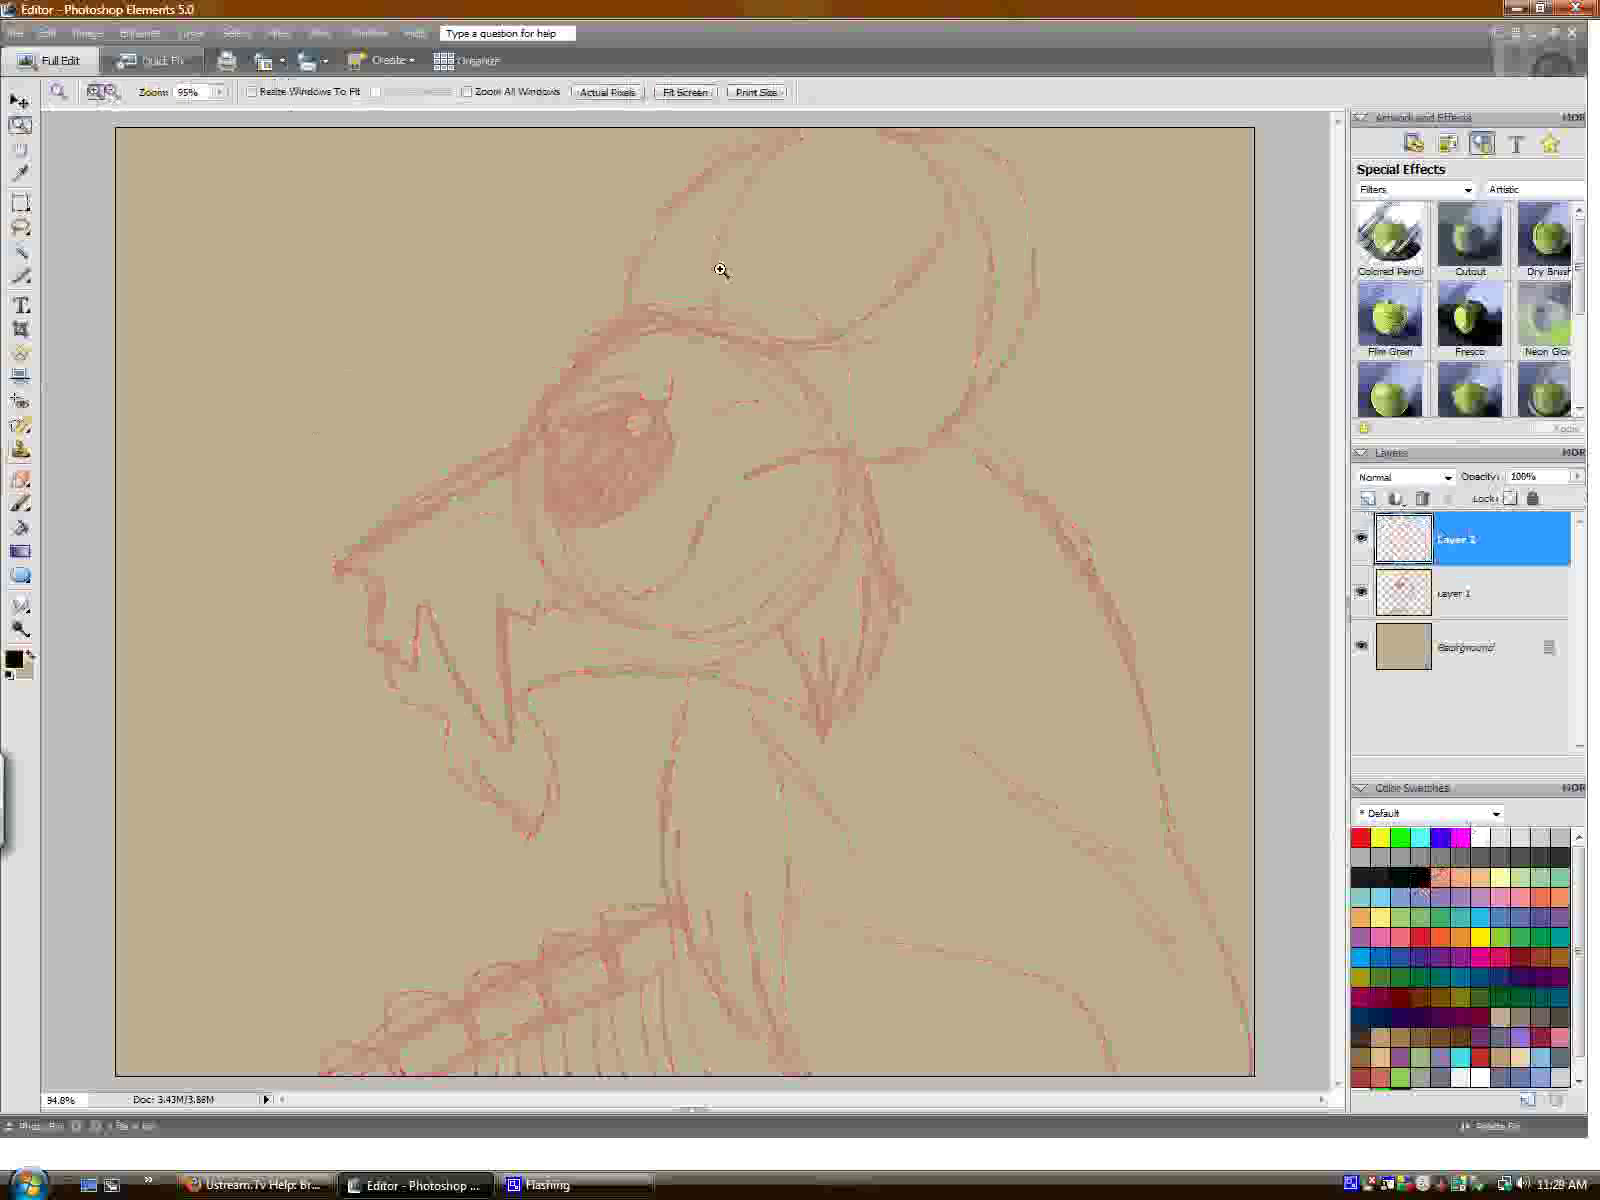
{"action": "left_click", "coordinate": [678, 271]}
{"action": "left_click", "coordinate": [678, 271]}
{"action": "left_click", "coordinate": [20, 505]}
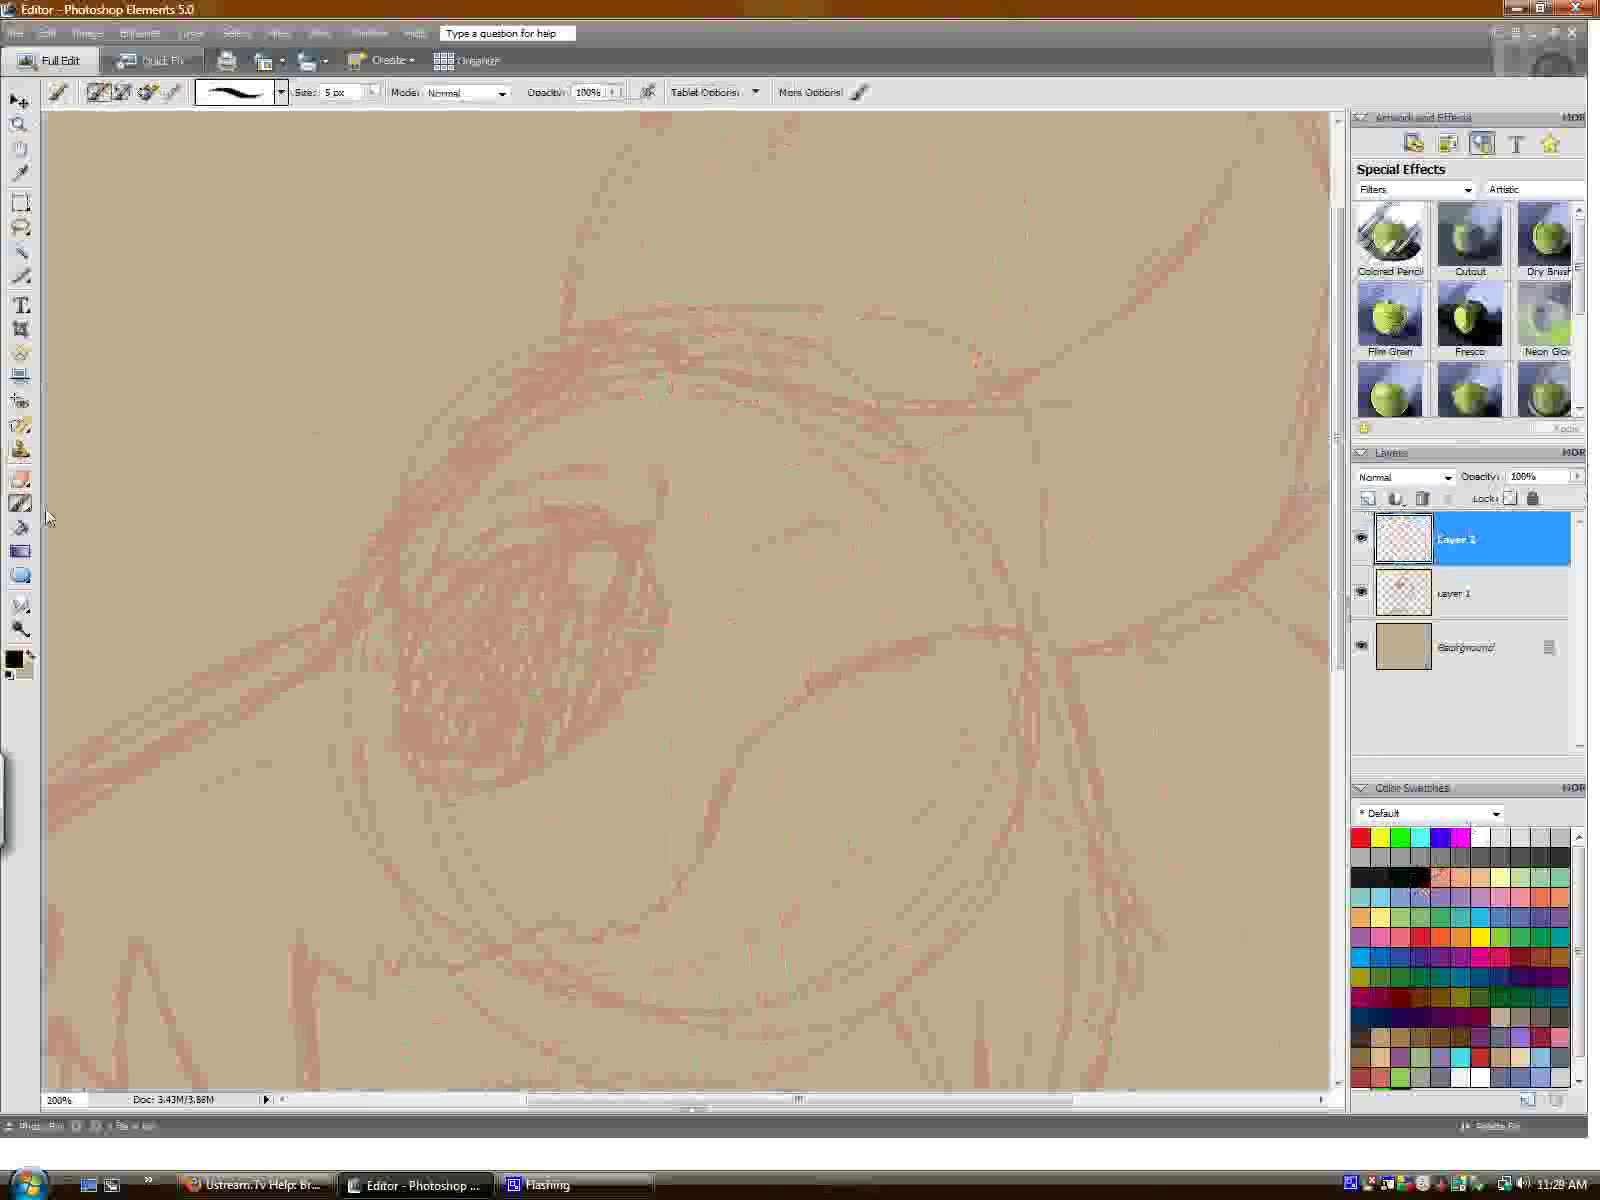
Ink in black the snout-to-head top contour, the eye's outline and two brow strokes.
{"action": "left_click_drag", "start_coordinate": [700, 1099], "coordinate": [617, 1099]}
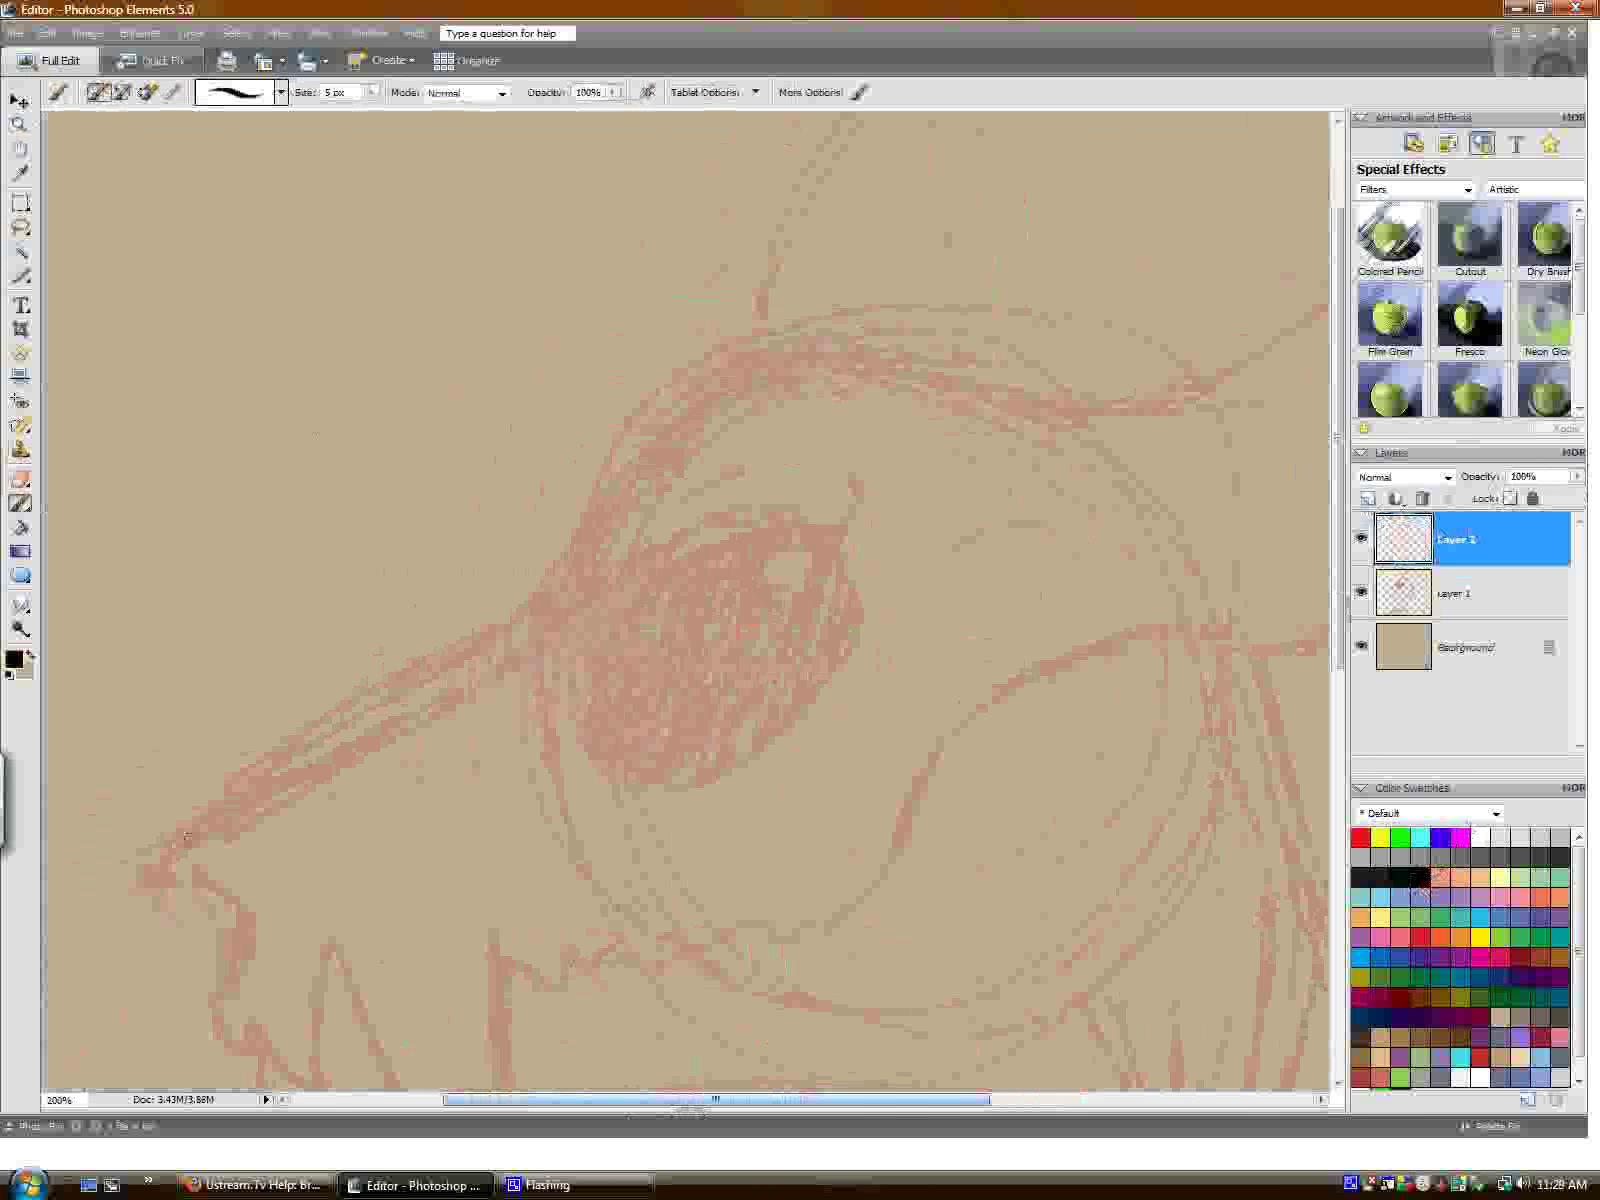
{"action": "mouse_move", "coordinate": [155, 882]}
{"action": "left_mouse_down"}
{"action": "mouse_move", "coordinate": [255, 787]}
{"action": "mouse_move", "coordinate": [515, 648]}
{"action": "mouse_move", "coordinate": [567, 543]}
{"action": "left_mouse_up"}
{"action": "mouse_move", "coordinate": [683, 405]}
{"action": "left_mouse_down"}
{"action": "mouse_move", "coordinate": [763, 360]}
{"action": "mouse_move", "coordinate": [855, 347]}
{"action": "mouse_move", "coordinate": [1058, 408]}
{"action": "left_mouse_up"}
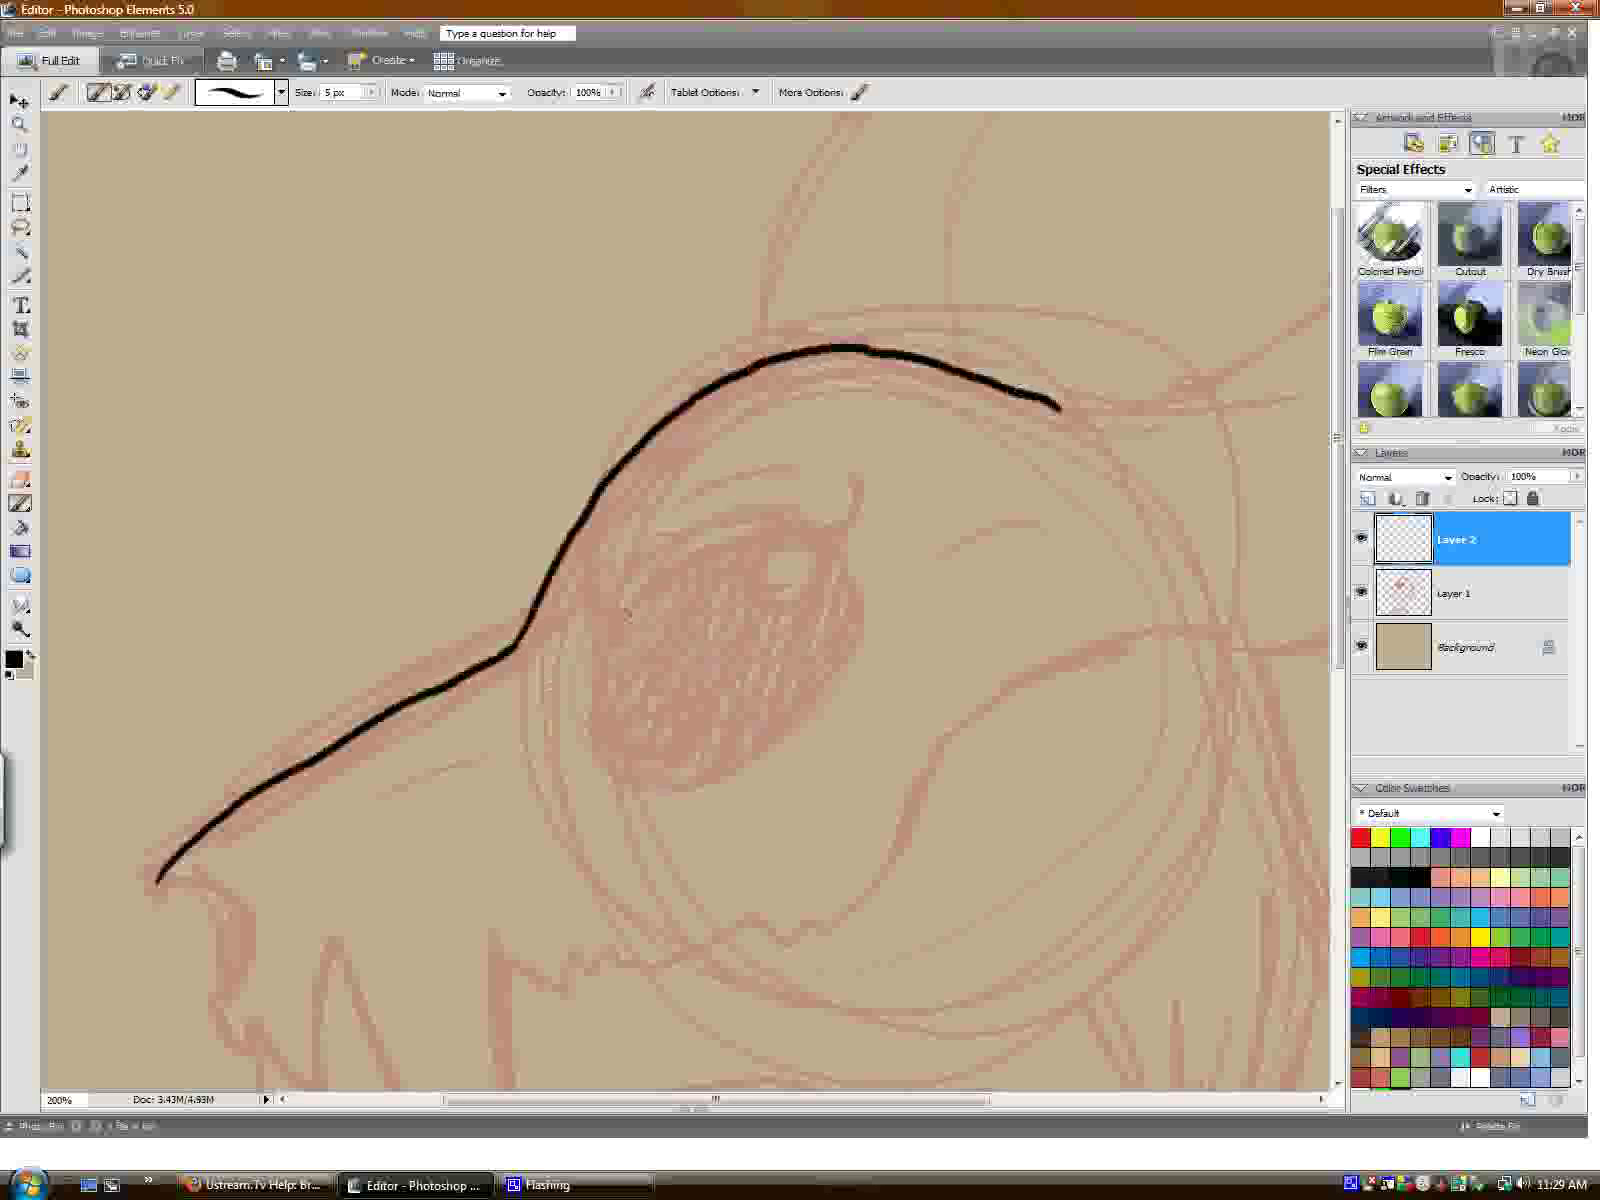
{"action": "mouse_move", "coordinate": [627, 607]}
{"action": "left_mouse_down"}
{"action": "mouse_move", "coordinate": [588, 710]}
{"action": "mouse_move", "coordinate": [600, 744]}
{"action": "mouse_move", "coordinate": [650, 779]}
{"action": "mouse_move", "coordinate": [731, 763]}
{"action": "mouse_move", "coordinate": [815, 695]}
{"action": "mouse_move", "coordinate": [858, 619]}
{"action": "mouse_move", "coordinate": [855, 577]}
{"action": "mouse_move", "coordinate": [788, 524]}
{"action": "left_mouse_up"}
{"action": "mouse_move", "coordinate": [585, 554]}
{"action": "left_mouse_down"}
{"action": "mouse_move", "coordinate": [608, 617]}
{"action": "mouse_move", "coordinate": [785, 526]}
{"action": "mouse_move", "coordinate": [850, 524]}
{"action": "mouse_move", "coordinate": [860, 481]}
{"action": "left_mouse_up"}
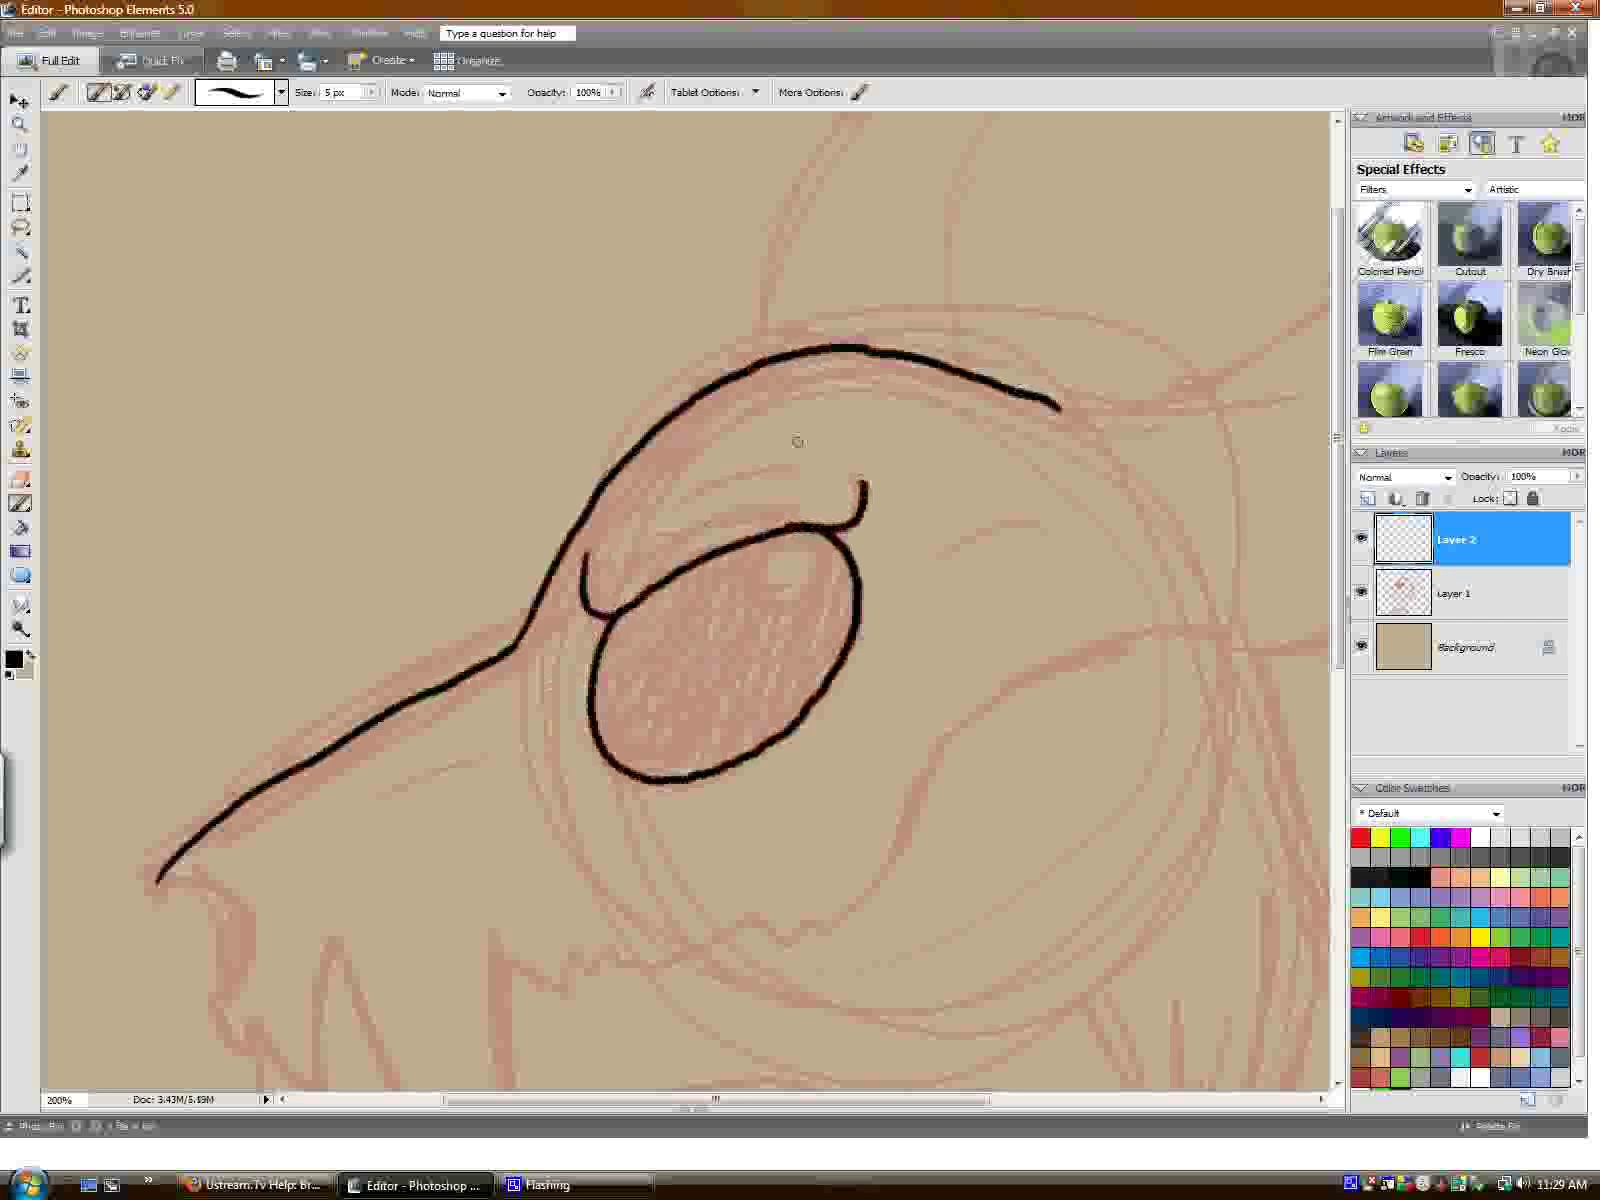
{"action": "left_click_drag", "start_coordinate": [666, 505], "coordinate": [765, 471]}
{"action": "left_click_drag", "start_coordinate": [935, 555], "coordinate": [1022, 520]}
Ink a crease below the eye, outline the highlight, and fill the eye black around it.
{"action": "left_click_drag", "start_coordinate": [383, 795], "coordinate": [505, 747]}
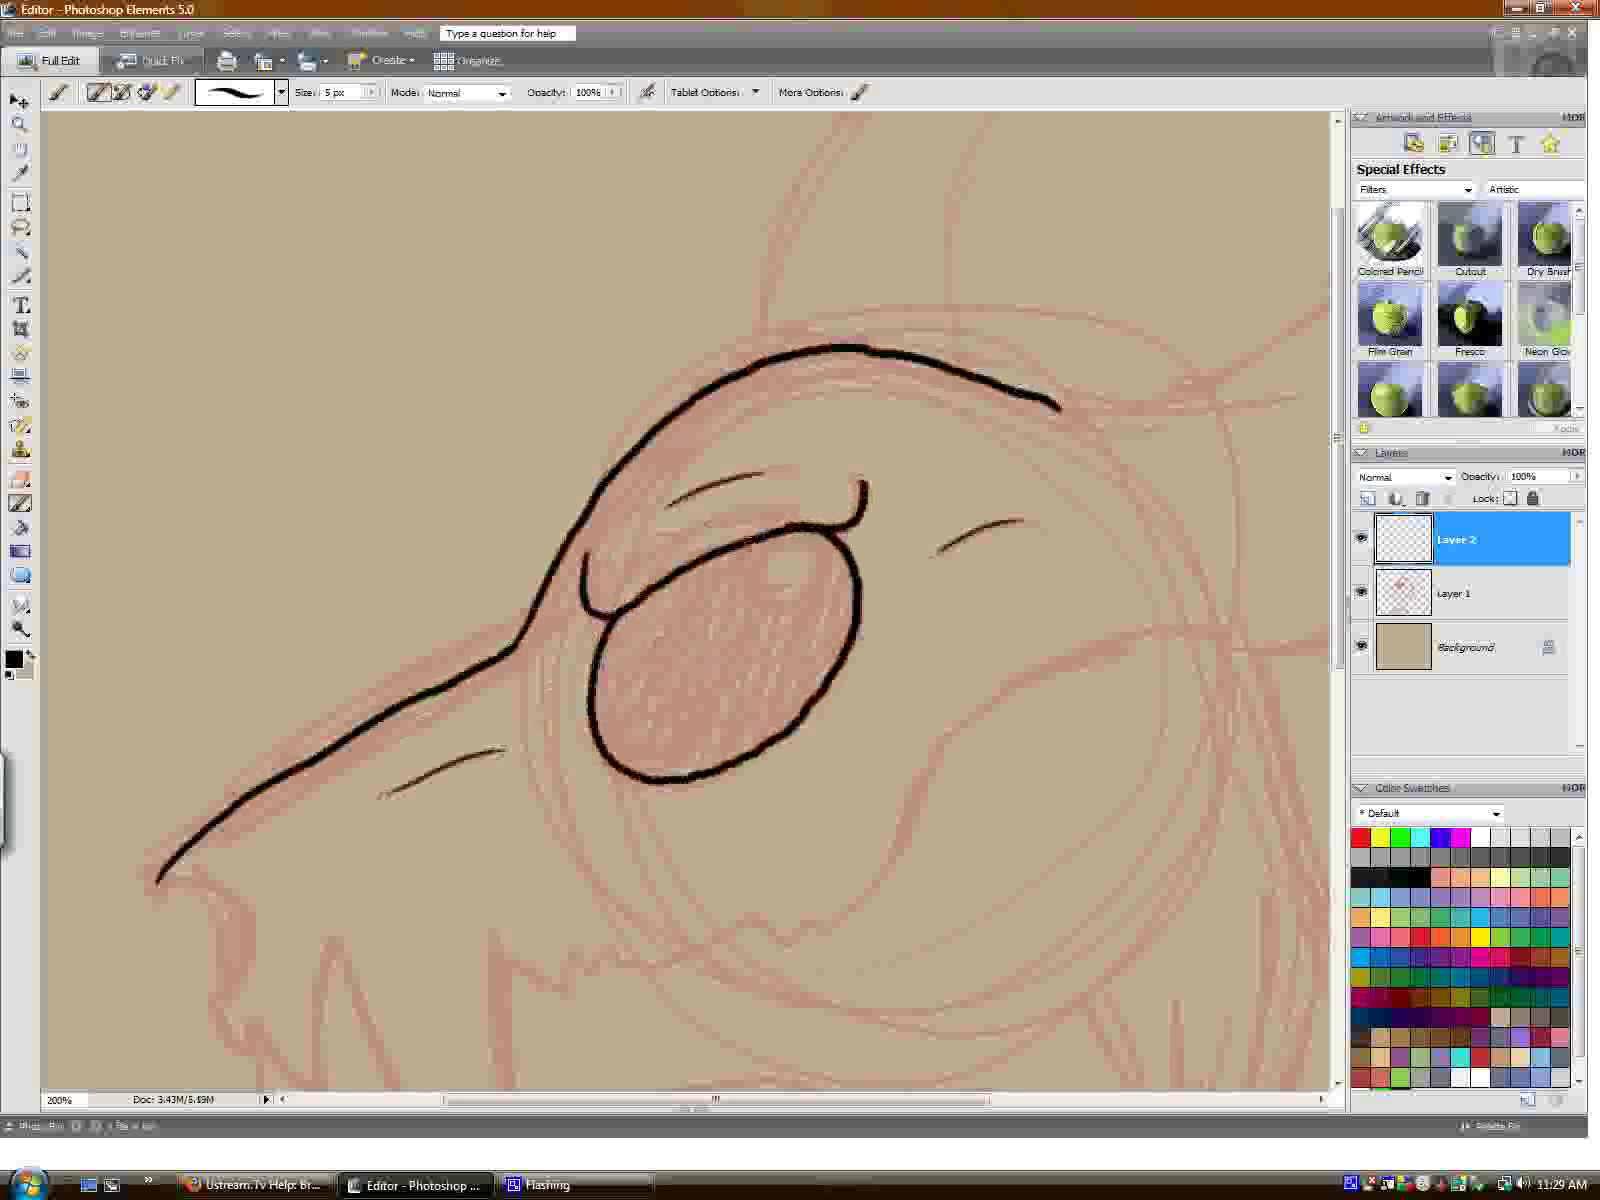
{"action": "mouse_move", "coordinate": [747, 545]}
{"action": "left_mouse_down"}
{"action": "mouse_move", "coordinate": [770, 612]}
{"action": "mouse_move", "coordinate": [802, 612]}
{"action": "mouse_move", "coordinate": [829, 557]}
{"action": "left_mouse_up"}
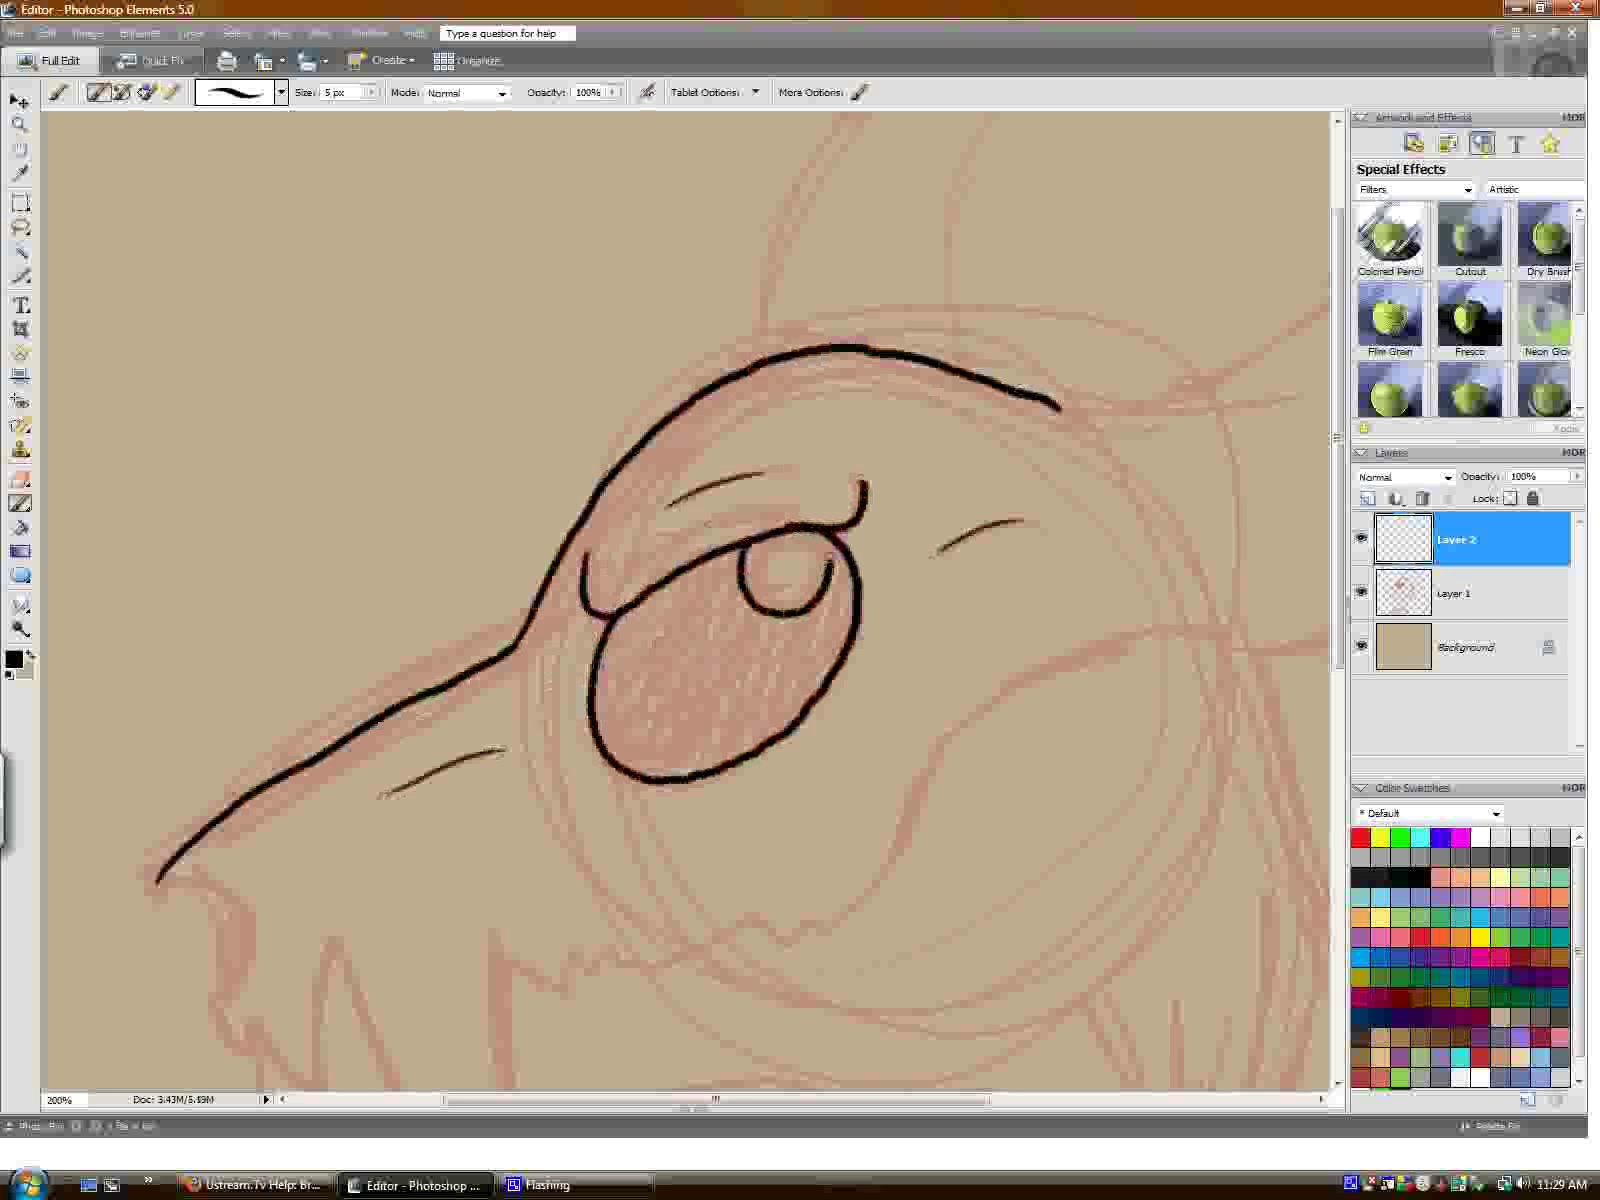
{"action": "left_click", "coordinate": [20, 528]}
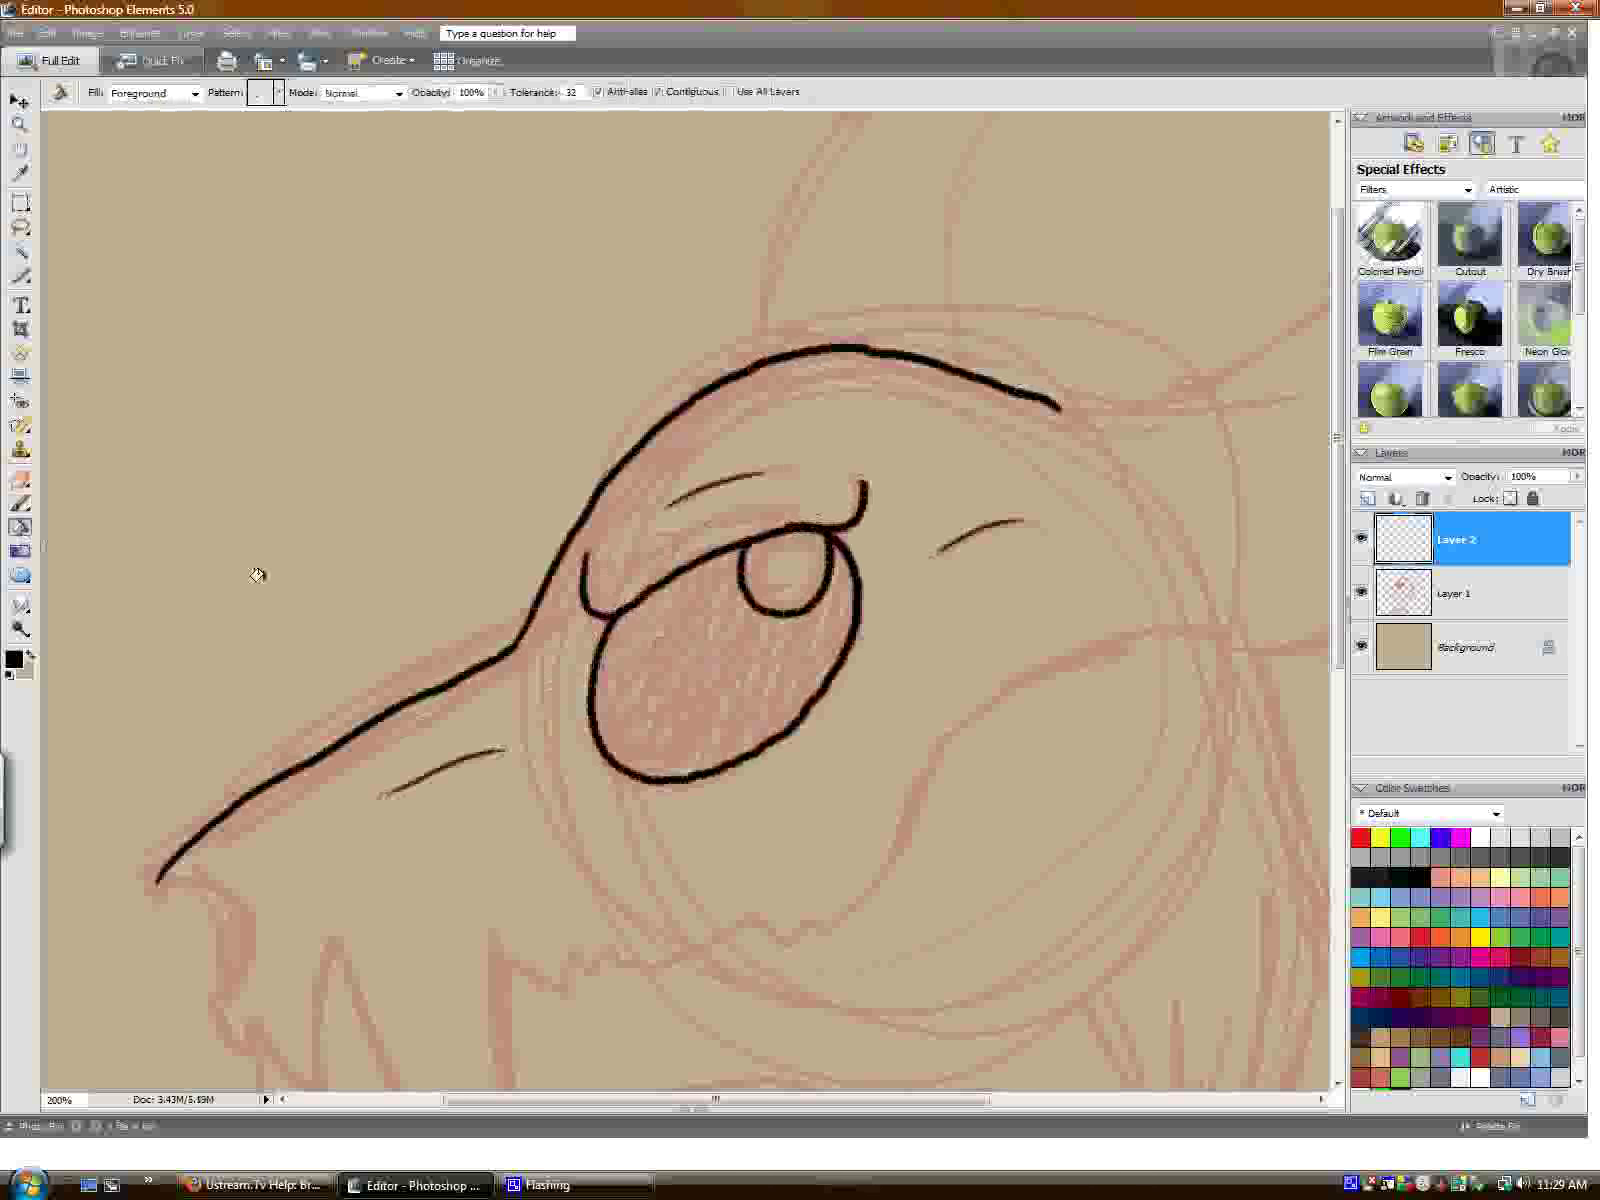
{"action": "left_click", "coordinate": [742, 702]}
{"action": "left_click", "coordinate": [741, 700]}
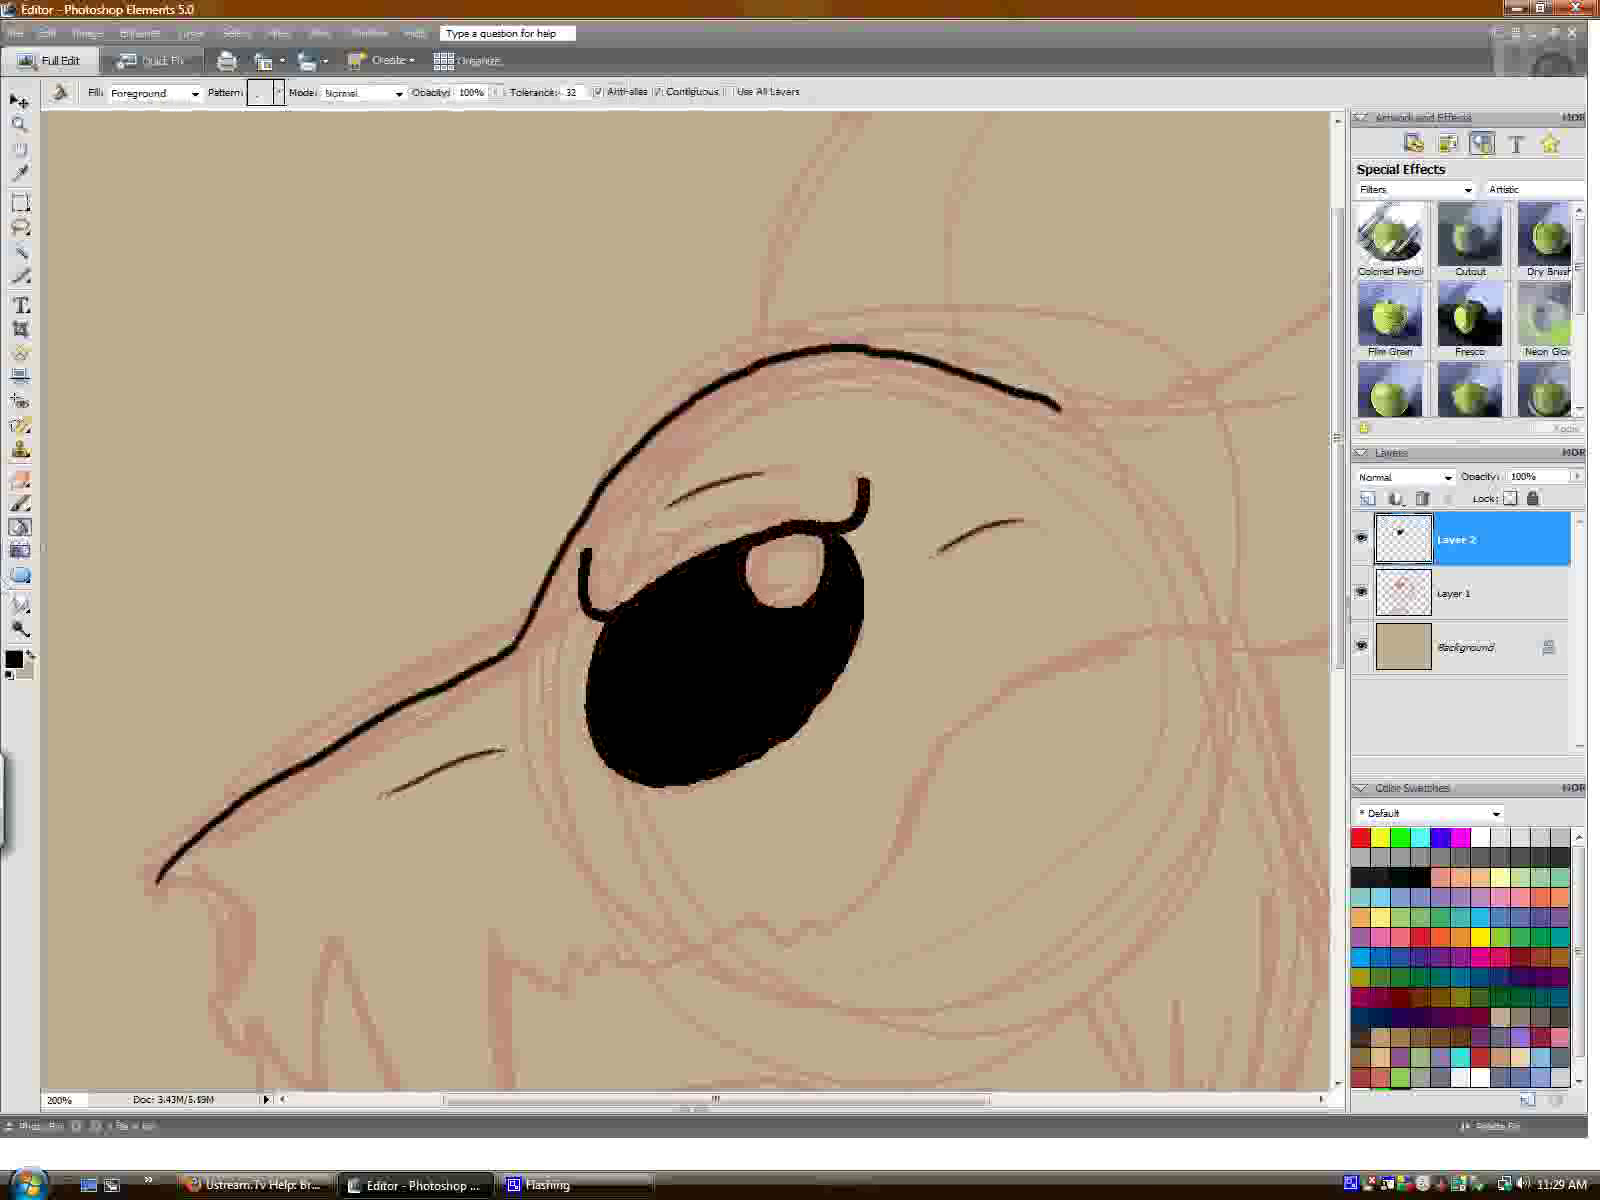
{"action": "key", "text": "ctrl+z"}
{"action": "left_click", "coordinate": [20, 505]}
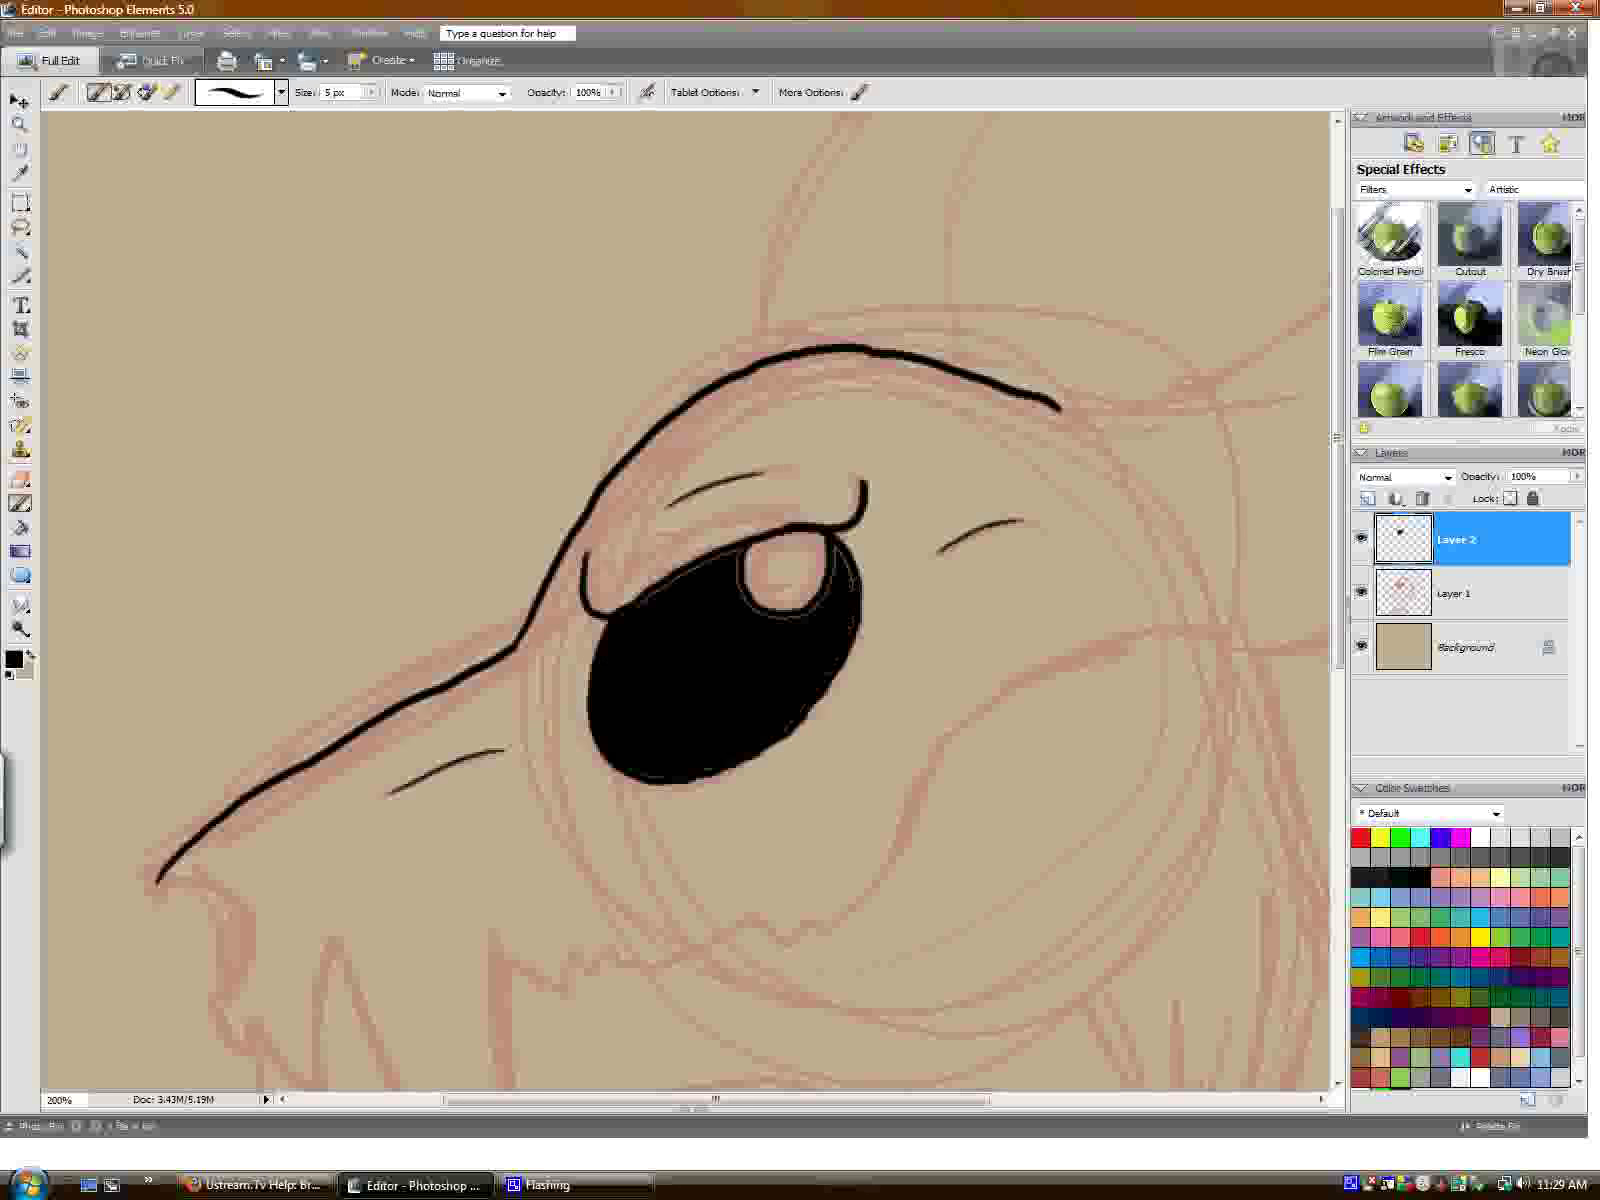
{"action": "mouse_move", "coordinate": [835, 566]}
{"action": "left_mouse_down"}
{"action": "mouse_move", "coordinate": [805, 617]}
{"action": "mouse_move", "coordinate": [703, 569]}
{"action": "mouse_move", "coordinate": [633, 612]}
{"action": "left_mouse_up"}
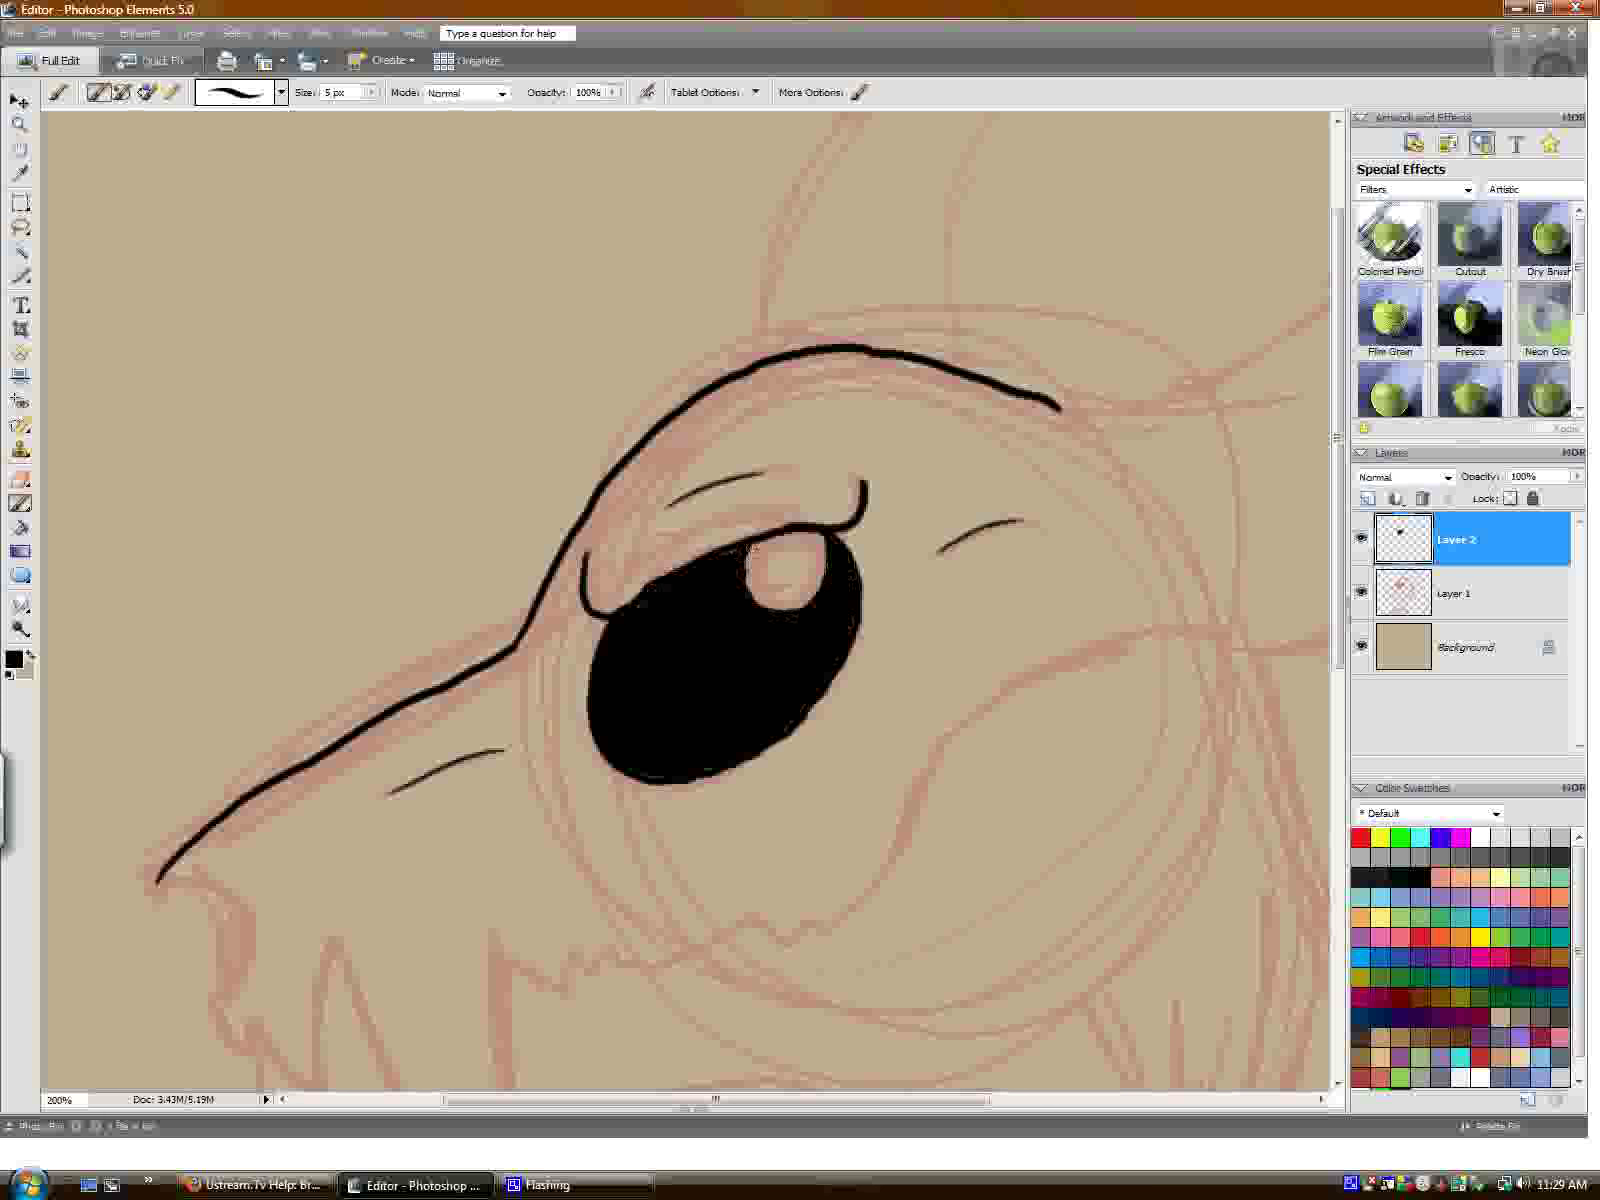
{"action": "scroll", "coordinate": [1322, 472], "scroll_direction": "down", "scroll_amount": 4}
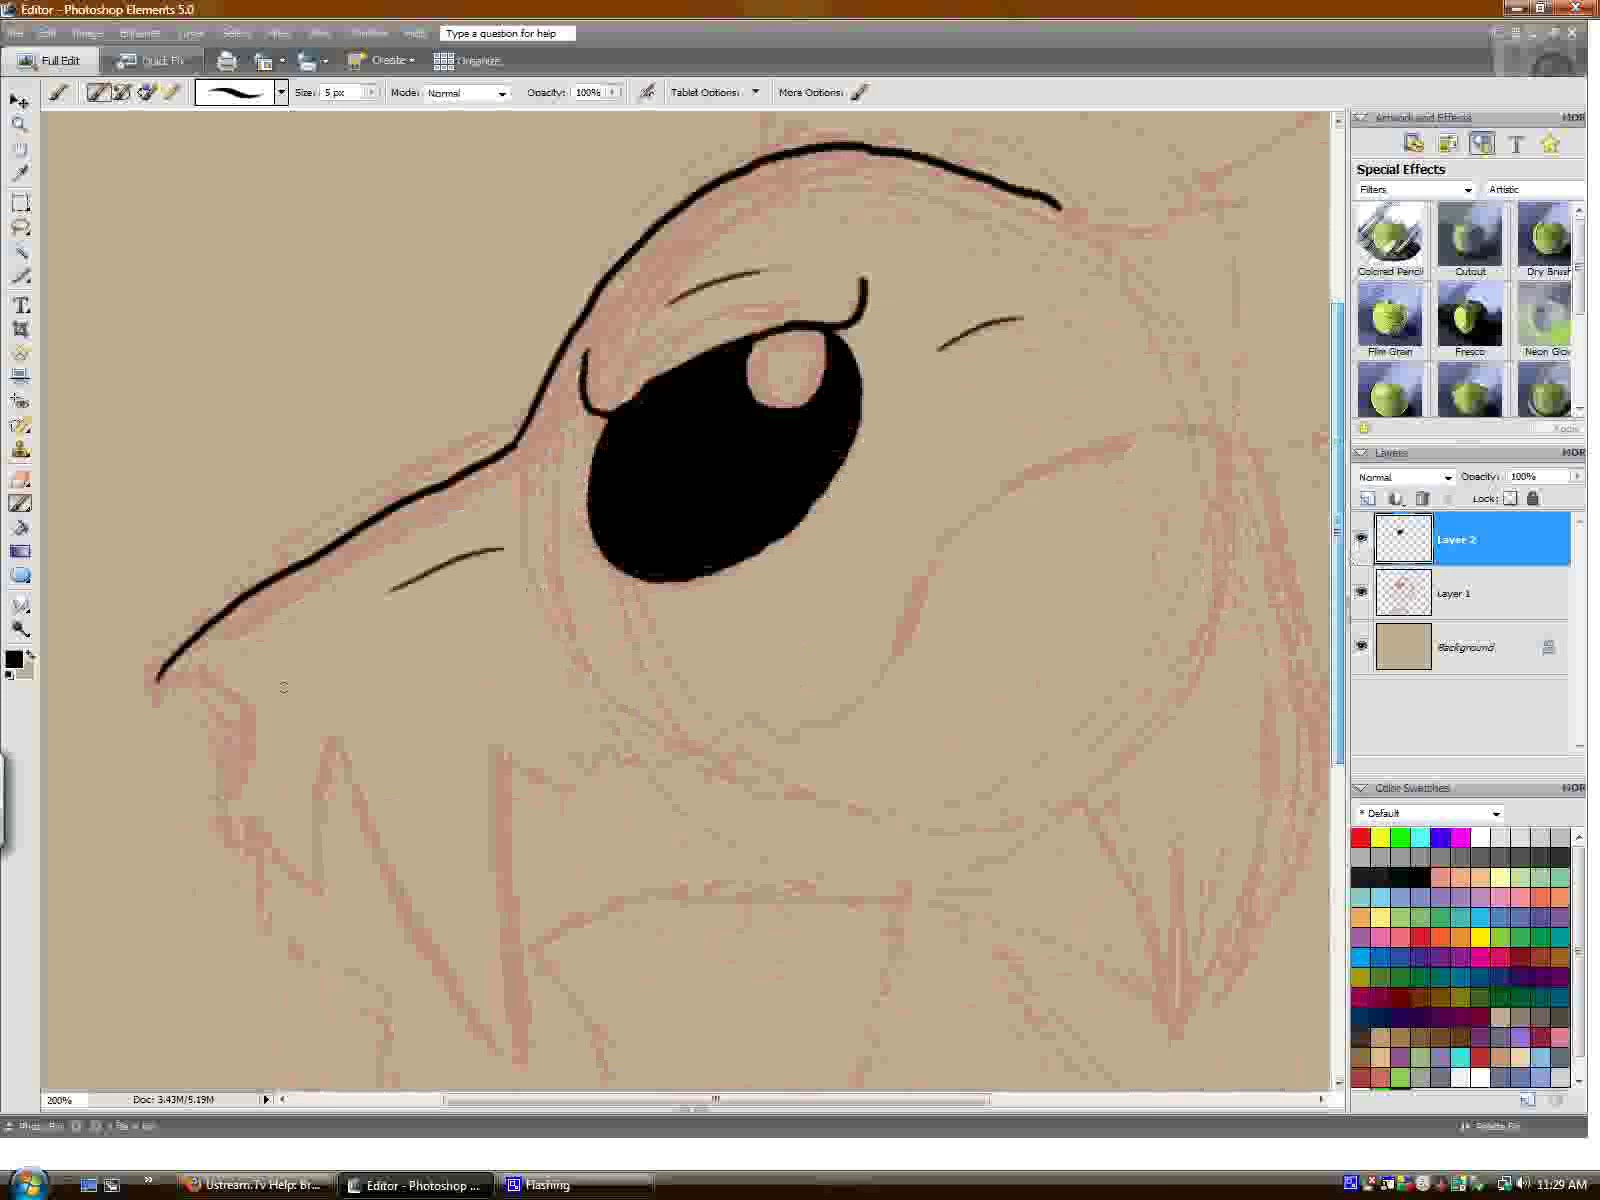
Outline the nostril in black and fill it solid with the Paint Bucket.
{"action": "mouse_move", "coordinate": [158, 680]}
{"action": "left_mouse_down"}
{"action": "mouse_move", "coordinate": [237, 701]}
{"action": "mouse_move", "coordinate": [253, 733]}
{"action": "mouse_move", "coordinate": [247, 769]}
{"action": "mouse_move", "coordinate": [211, 792]}
{"action": "mouse_move", "coordinate": [182, 682]}
{"action": "left_mouse_up"}
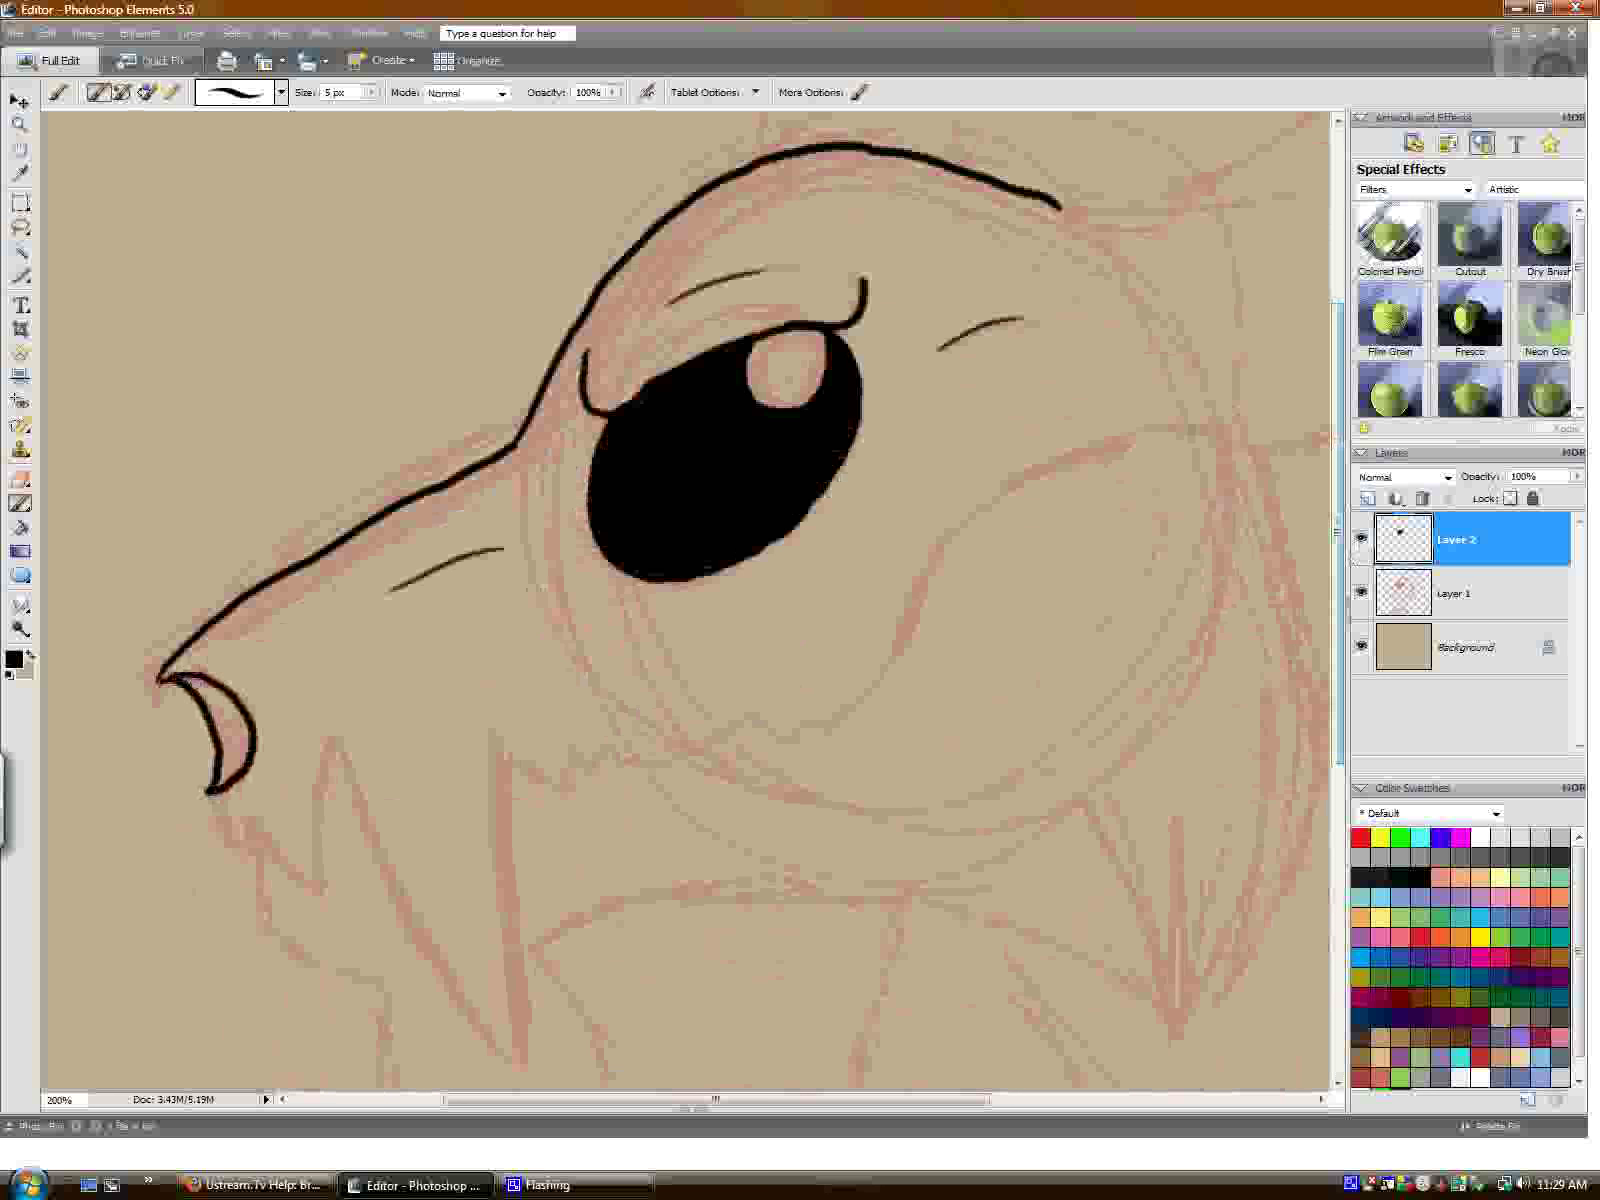
{"action": "left_click", "coordinate": [20, 527]}
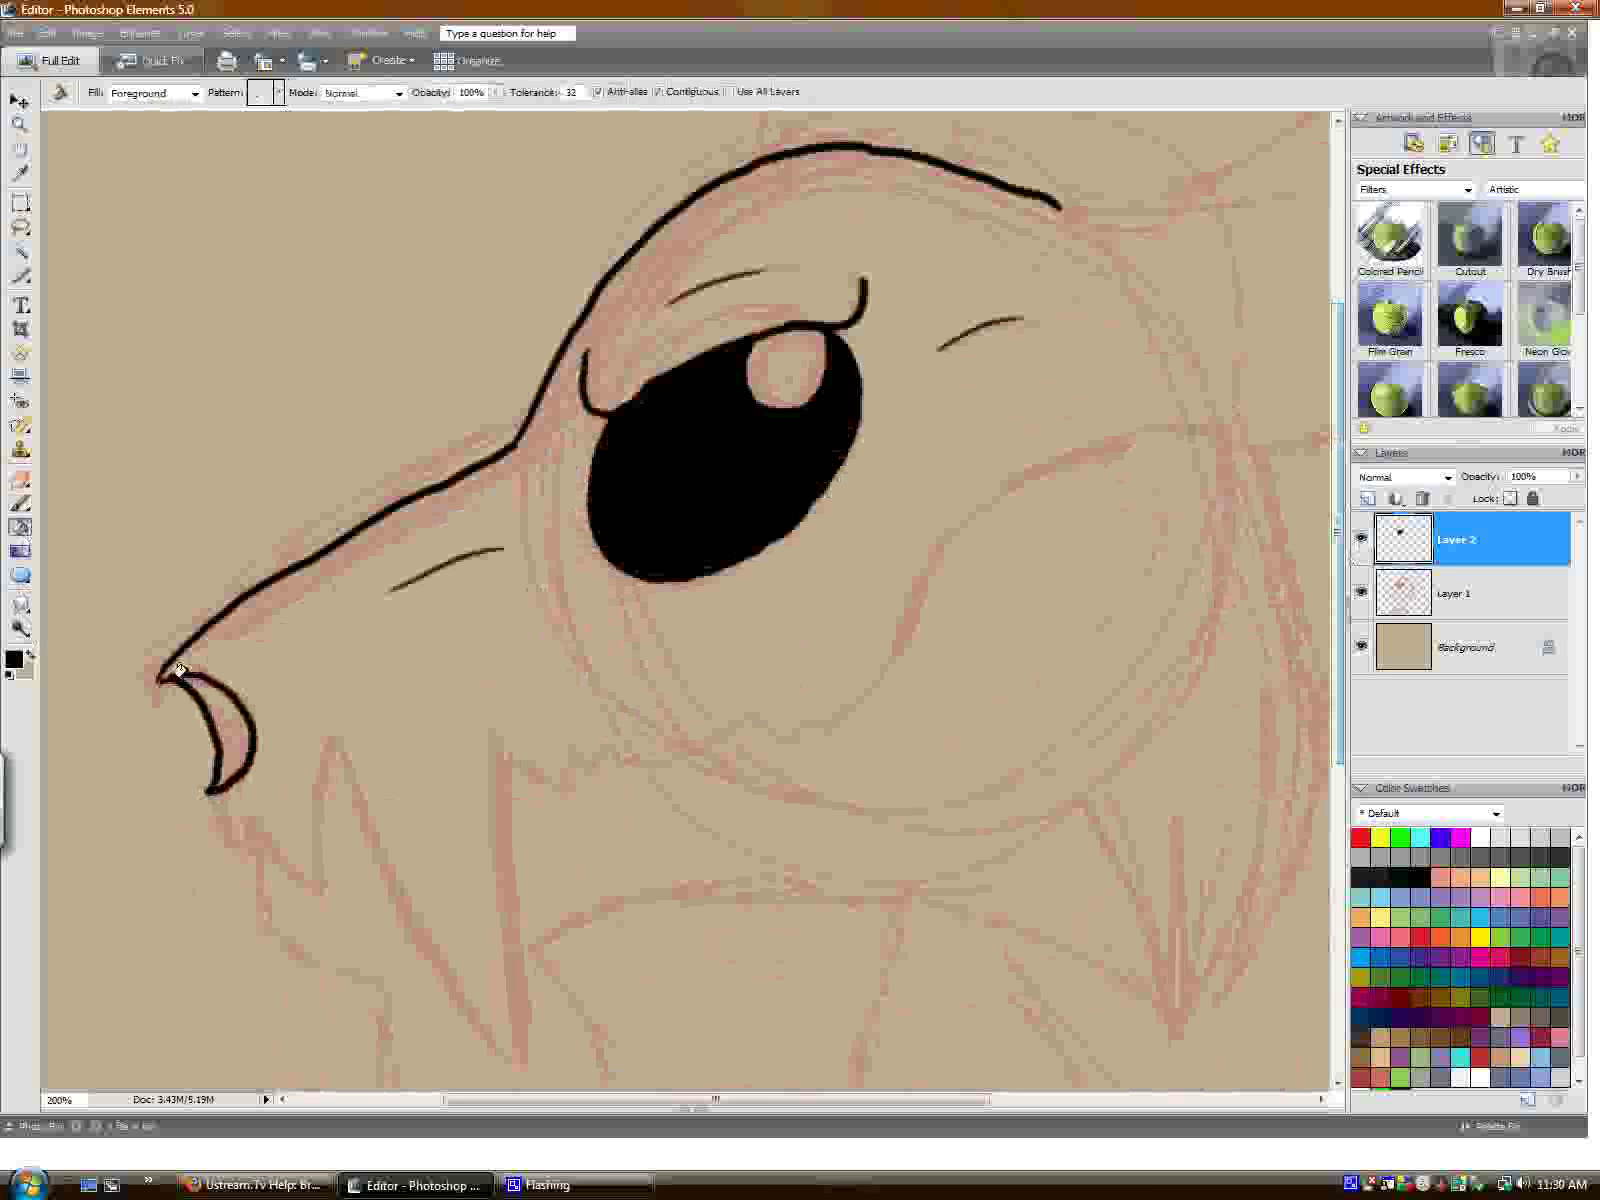
{"action": "left_click", "coordinate": [222, 715]}
{"action": "left_click", "coordinate": [20, 503]}
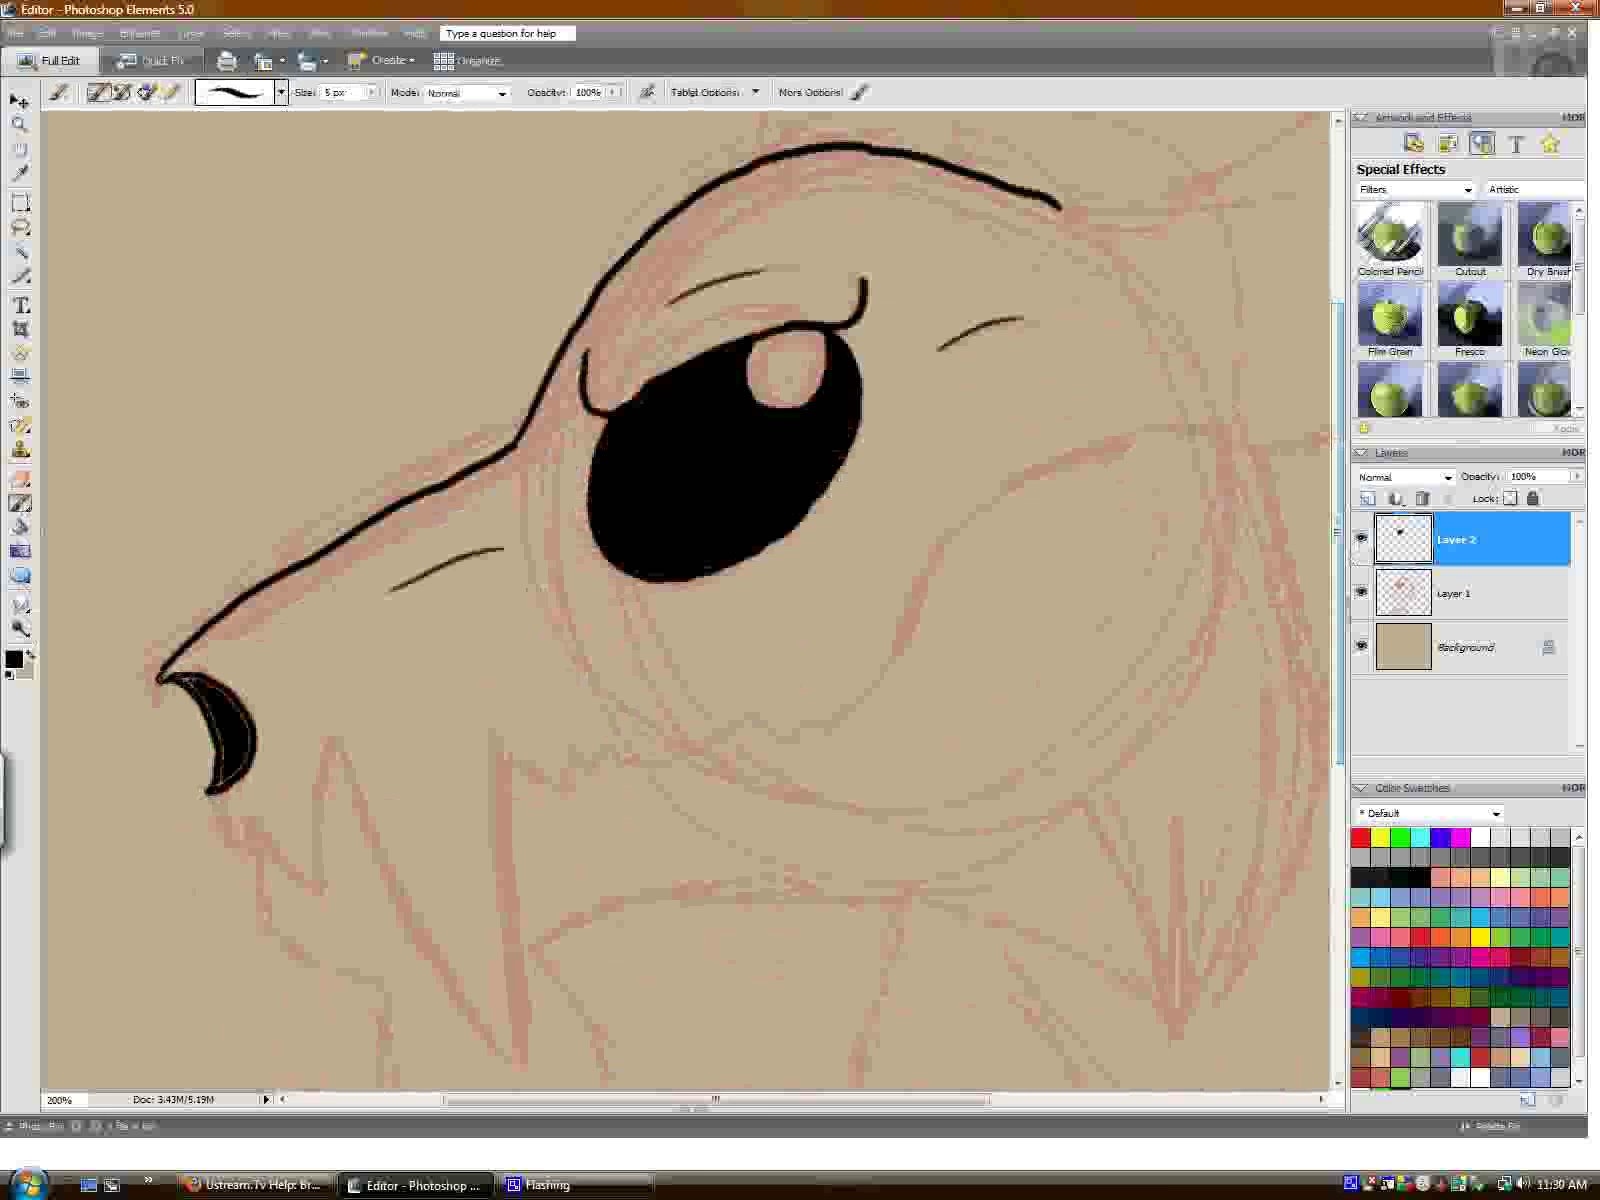
{"action": "left_click_drag", "start_coordinate": [184, 681], "coordinate": [223, 764]}
Ink the small tooth, the long fang and the jagged lip line sweeping up the cheek.
{"action": "mouse_move", "coordinate": [213, 820]}
{"action": "left_mouse_down"}
{"action": "mouse_move", "coordinate": [253, 856]}
{"action": "mouse_move", "coordinate": [252, 814]}
{"action": "mouse_move", "coordinate": [326, 898]}
{"action": "mouse_move", "coordinate": [318, 802]}
{"action": "mouse_move", "coordinate": [337, 742]}
{"action": "mouse_move", "coordinate": [390, 890]}
{"action": "mouse_move", "coordinate": [520, 1047]}
{"action": "left_mouse_up"}
{"action": "mouse_move", "coordinate": [505, 770]}
{"action": "left_mouse_down"}
{"action": "mouse_move", "coordinate": [542, 1052]}
{"action": "mouse_move", "coordinate": [522, 1046]}
{"action": "left_mouse_up"}
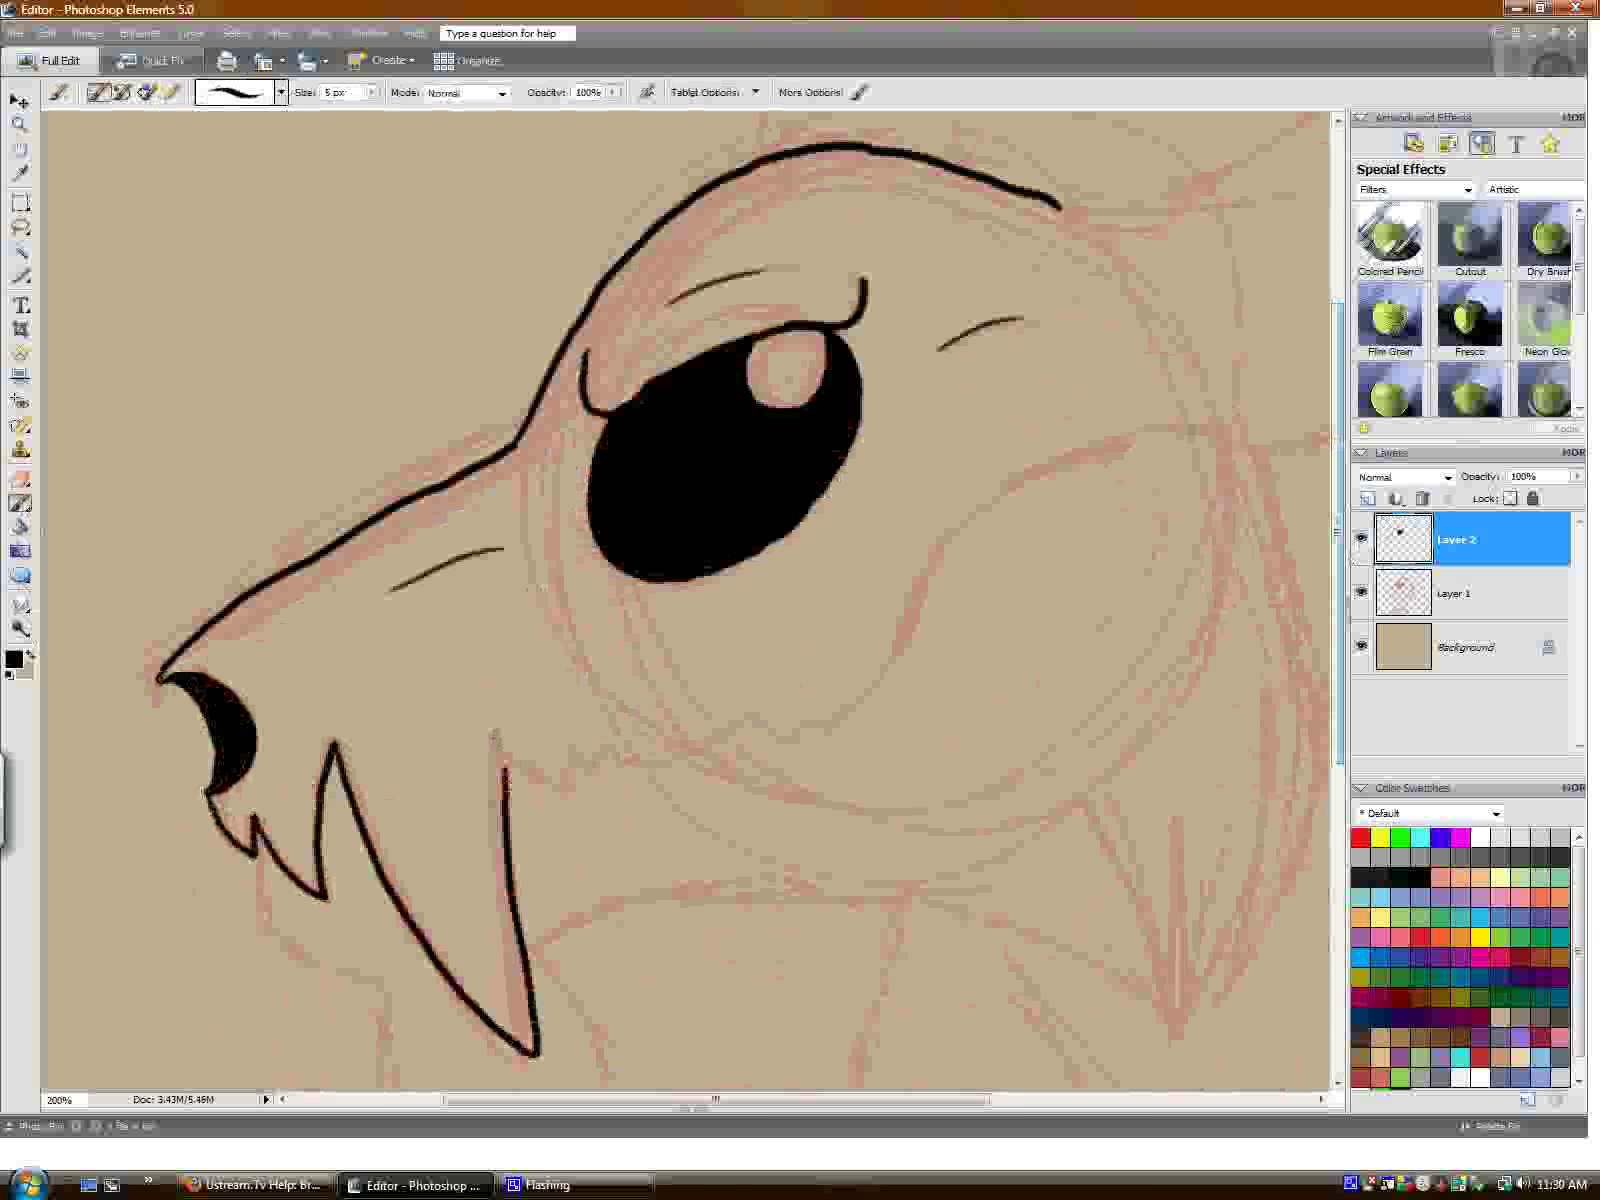
{"action": "mouse_move", "coordinate": [520, 772]}
{"action": "left_mouse_down"}
{"action": "mouse_move", "coordinate": [574, 775]}
{"action": "mouse_move", "coordinate": [580, 751]}
{"action": "mouse_move", "coordinate": [645, 763]}
{"action": "mouse_move", "coordinate": [757, 719]}
{"action": "mouse_move", "coordinate": [796, 740]}
{"action": "mouse_move", "coordinate": [841, 701]}
{"action": "left_mouse_up"}
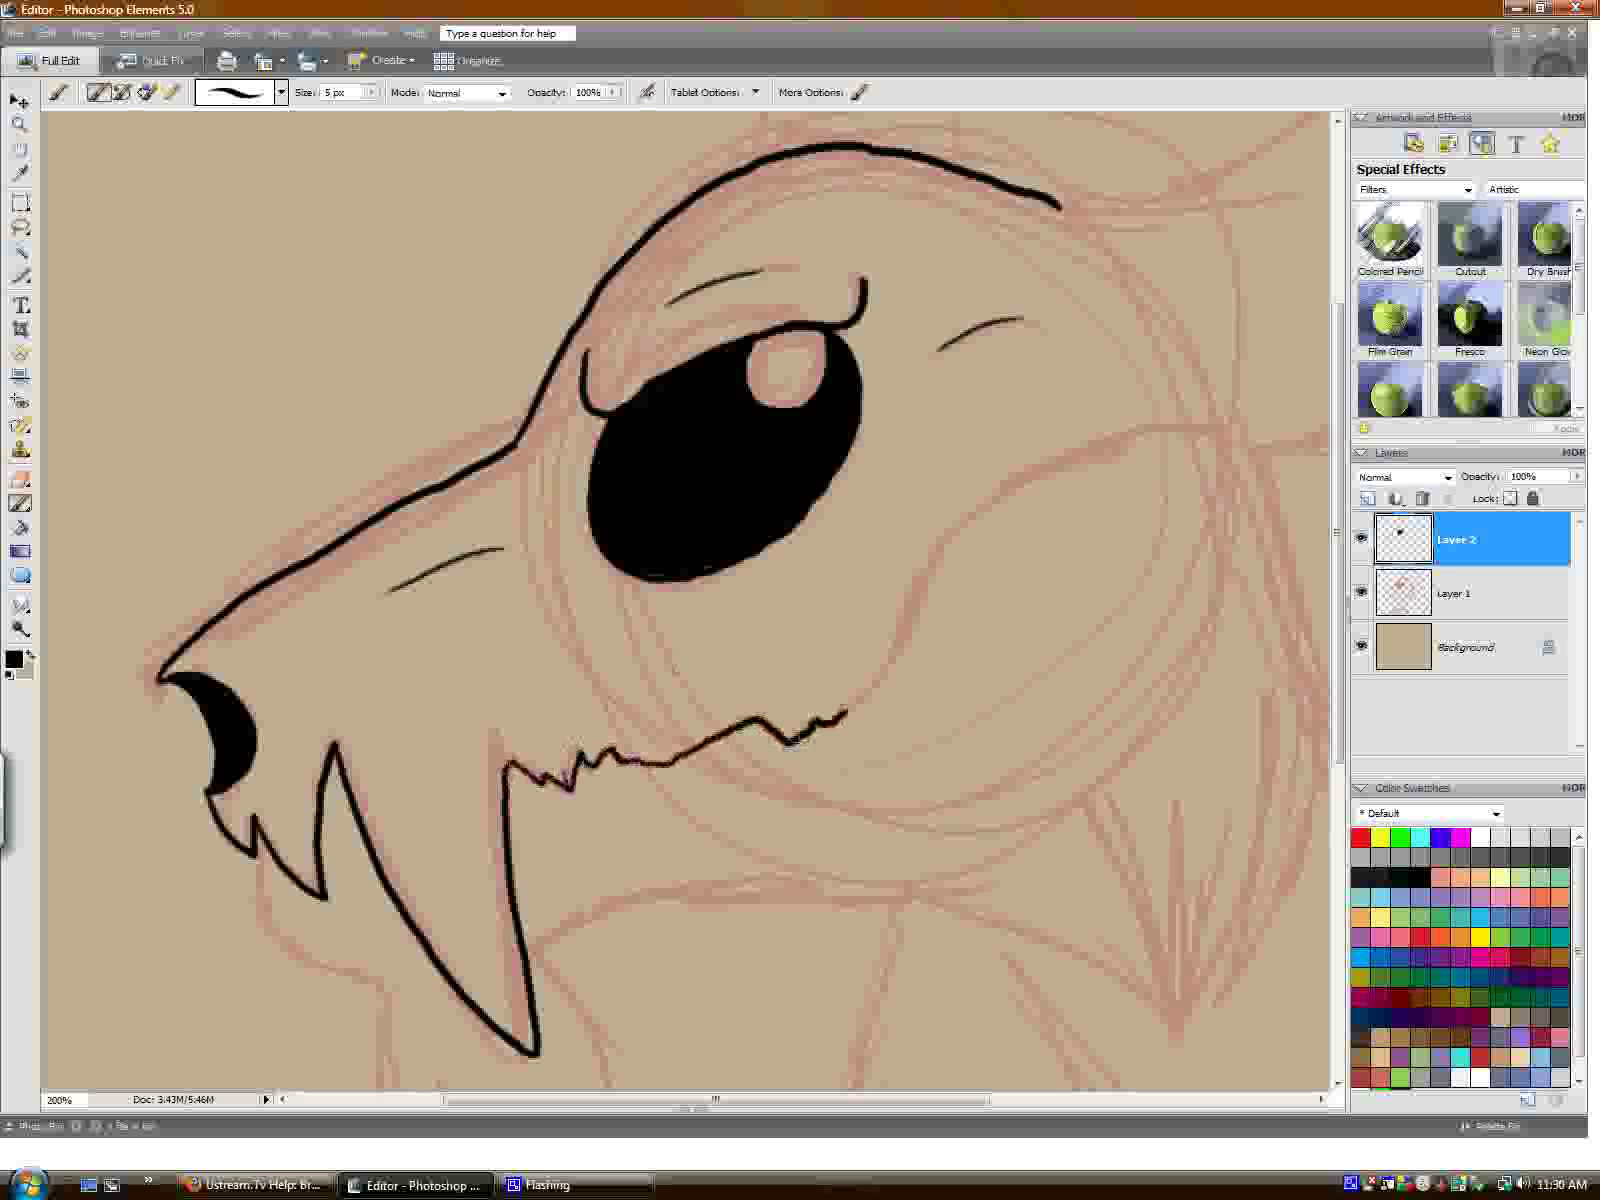
{"action": "mouse_move", "coordinate": [848, 707]}
{"action": "left_mouse_down"}
{"action": "mouse_move", "coordinate": [951, 534]}
{"action": "mouse_move", "coordinate": [1009, 490]}
{"action": "mouse_move", "coordinate": [1207, 412]}
{"action": "left_mouse_up"}
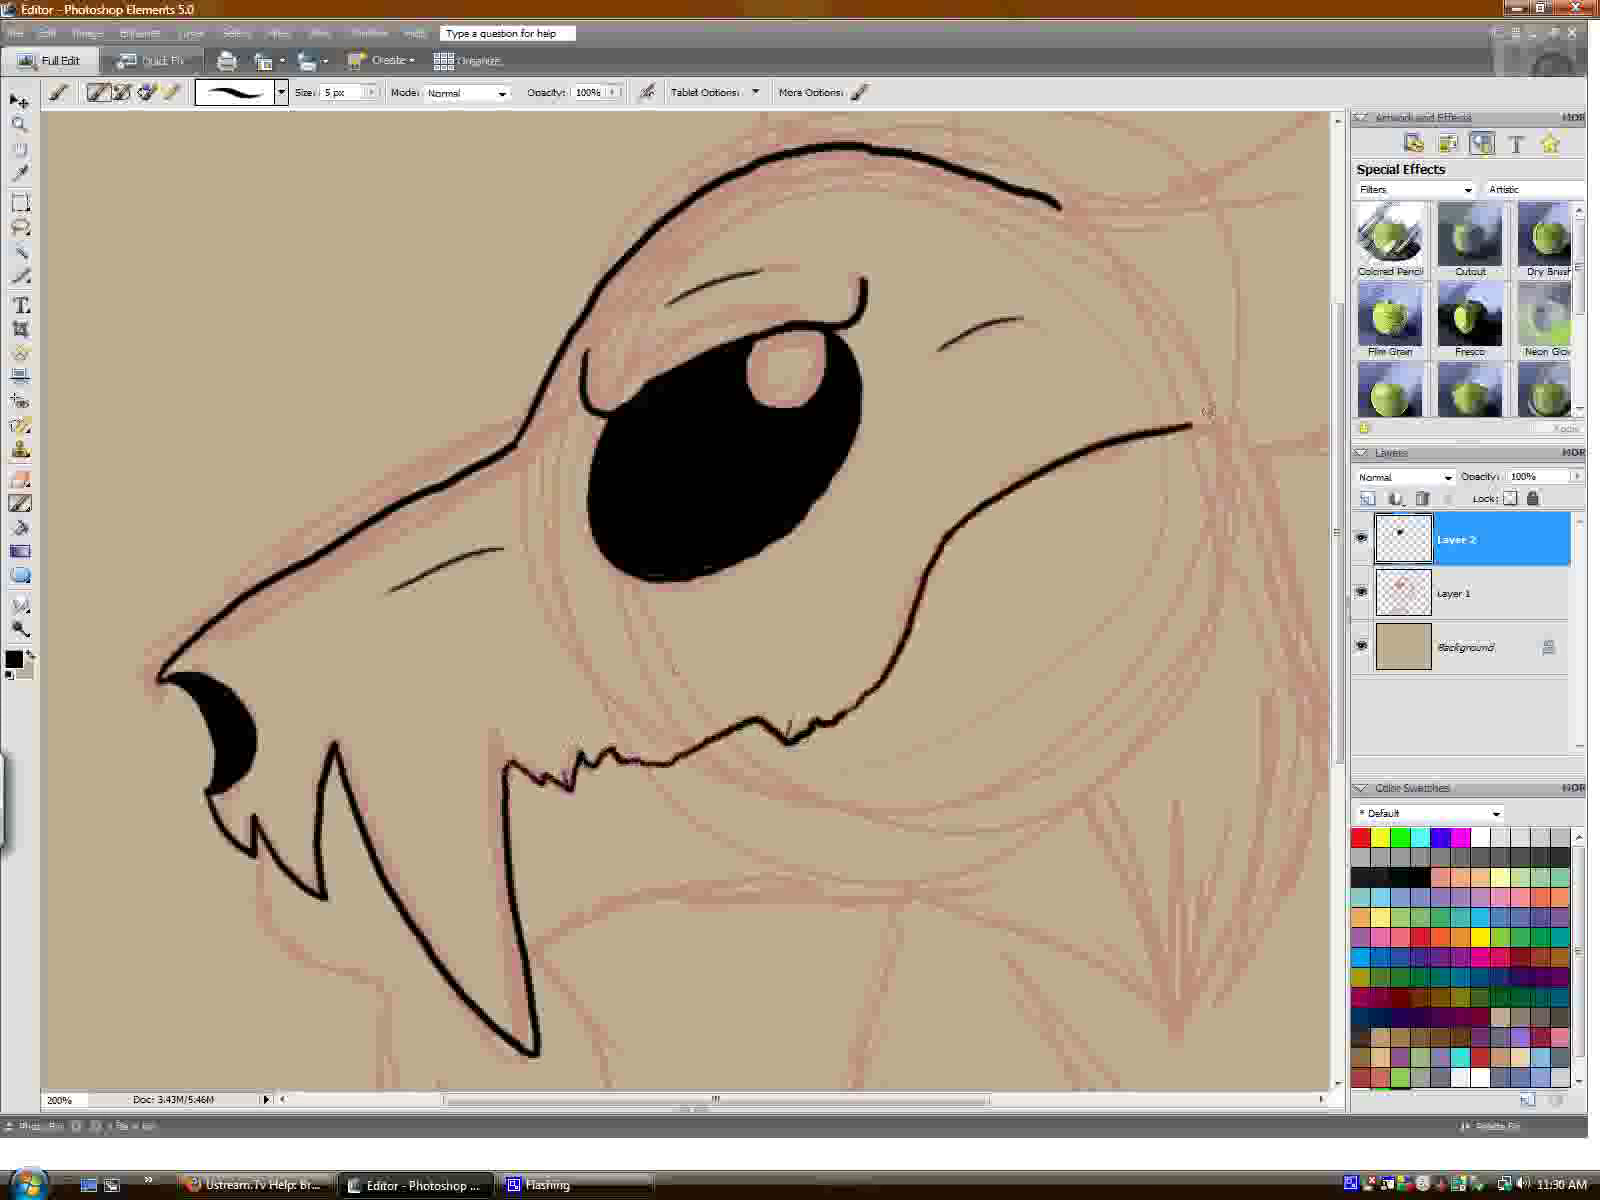
{"action": "left_click_drag", "start_coordinate": [1340, 519], "coordinate": [1342, 614]}
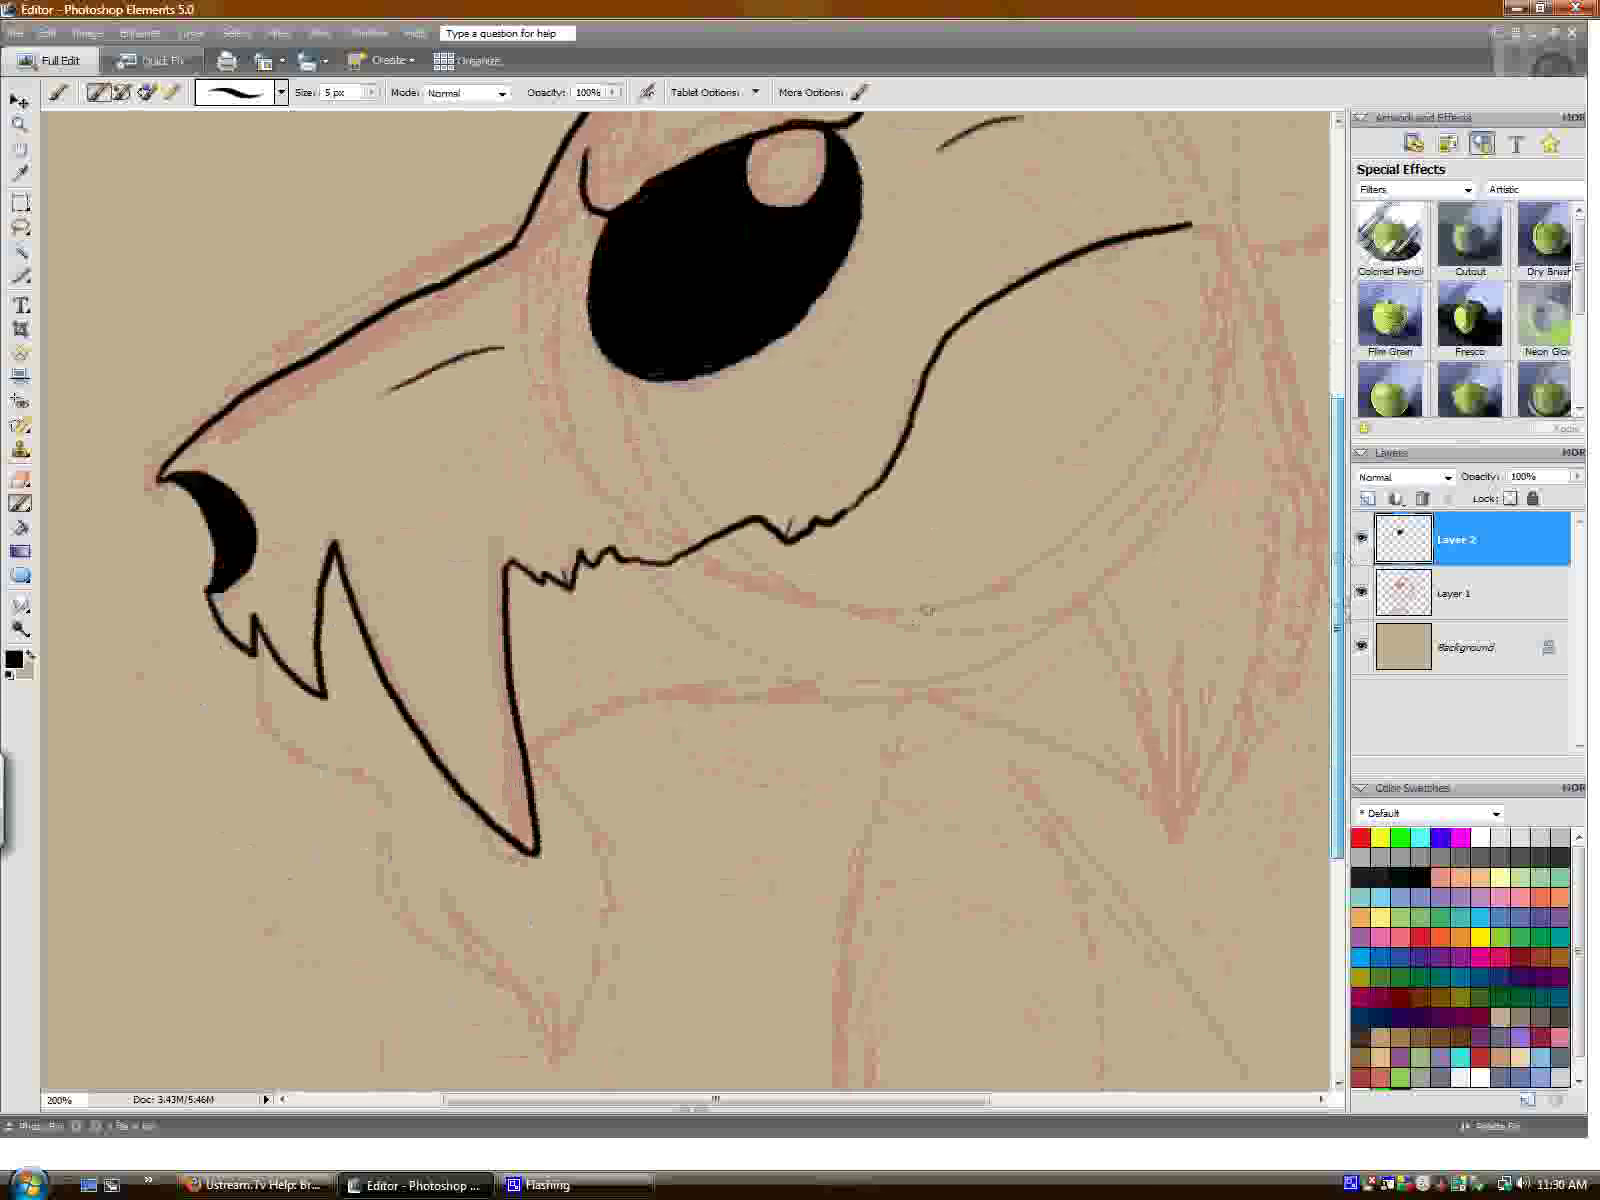
Ink fur tufts under the chin, redrawing the right-side strand shorter twice.
{"action": "mouse_move", "coordinate": [255, 622]}
{"action": "left_mouse_down"}
{"action": "mouse_move", "coordinate": [265, 729]}
{"action": "mouse_move", "coordinate": [375, 795]}
{"action": "mouse_move", "coordinate": [372, 856]}
{"action": "mouse_move", "coordinate": [450, 957]}
{"action": "left_mouse_up"}
{"action": "mouse_move", "coordinate": [410, 882]}
{"action": "left_mouse_down"}
{"action": "mouse_move", "coordinate": [440, 952]}
{"action": "mouse_move", "coordinate": [505, 990]}
{"action": "left_mouse_up"}
{"action": "mouse_move", "coordinate": [457, 900]}
{"action": "left_mouse_down"}
{"action": "mouse_move", "coordinate": [540, 1039]}
{"action": "mouse_move", "coordinate": [567, 940]}
{"action": "left_mouse_up"}
{"action": "mouse_move", "coordinate": [555, 1062]}
{"action": "left_mouse_down"}
{"action": "mouse_move", "coordinate": [601, 954]}
{"action": "mouse_move", "coordinate": [607, 895]}
{"action": "left_mouse_up"}
{"action": "key", "text": "ctrl+z"}
{"action": "left_click_drag", "start_coordinate": [555, 1066], "coordinate": [606, 922]}
{"action": "key", "text": "ctrl+z"}
{"action": "left_click_drag", "start_coordinate": [555, 1066], "coordinate": [604, 940]}
Ink the lower lip and jaw line, ending in a fur tuft at the back of the jaw.
{"action": "mouse_move", "coordinate": [537, 750]}
{"action": "left_mouse_down"}
{"action": "mouse_move", "coordinate": [630, 846]}
{"action": "mouse_move", "coordinate": [606, 989]}
{"action": "mouse_move", "coordinate": [603, 943]}
{"action": "left_mouse_up"}
{"action": "mouse_move", "coordinate": [540, 748]}
{"action": "left_mouse_down"}
{"action": "mouse_move", "coordinate": [678, 697]}
{"action": "mouse_move", "coordinate": [925, 703]}
{"action": "left_mouse_up"}
{"action": "left_click_drag", "start_coordinate": [980, 1100], "coordinate": [1064, 1100]}
{"action": "left_click_drag", "start_coordinate": [1340, 705], "coordinate": [1340, 645]}
{"action": "mouse_move", "coordinate": [1066, 378]}
{"action": "left_mouse_down"}
{"action": "mouse_move", "coordinate": [1166, 675]}
{"action": "mouse_move", "coordinate": [1108, 610]}
{"action": "mouse_move", "coordinate": [1127, 731]}
{"action": "mouse_move", "coordinate": [1110, 679]}
{"action": "mouse_move", "coordinate": [1107, 773]}
{"action": "mouse_move", "coordinate": [1070, 861]}
{"action": "mouse_move", "coordinate": [1041, 895]}
{"action": "mouse_move", "coordinate": [1038, 812]}
{"action": "mouse_move", "coordinate": [1024, 876]}
{"action": "mouse_move", "coordinate": [966, 964]}
{"action": "mouse_move", "coordinate": [990, 775]}
{"action": "left_mouse_up"}
{"action": "left_click_drag", "start_coordinate": [968, 958], "coordinate": [936, 806]}
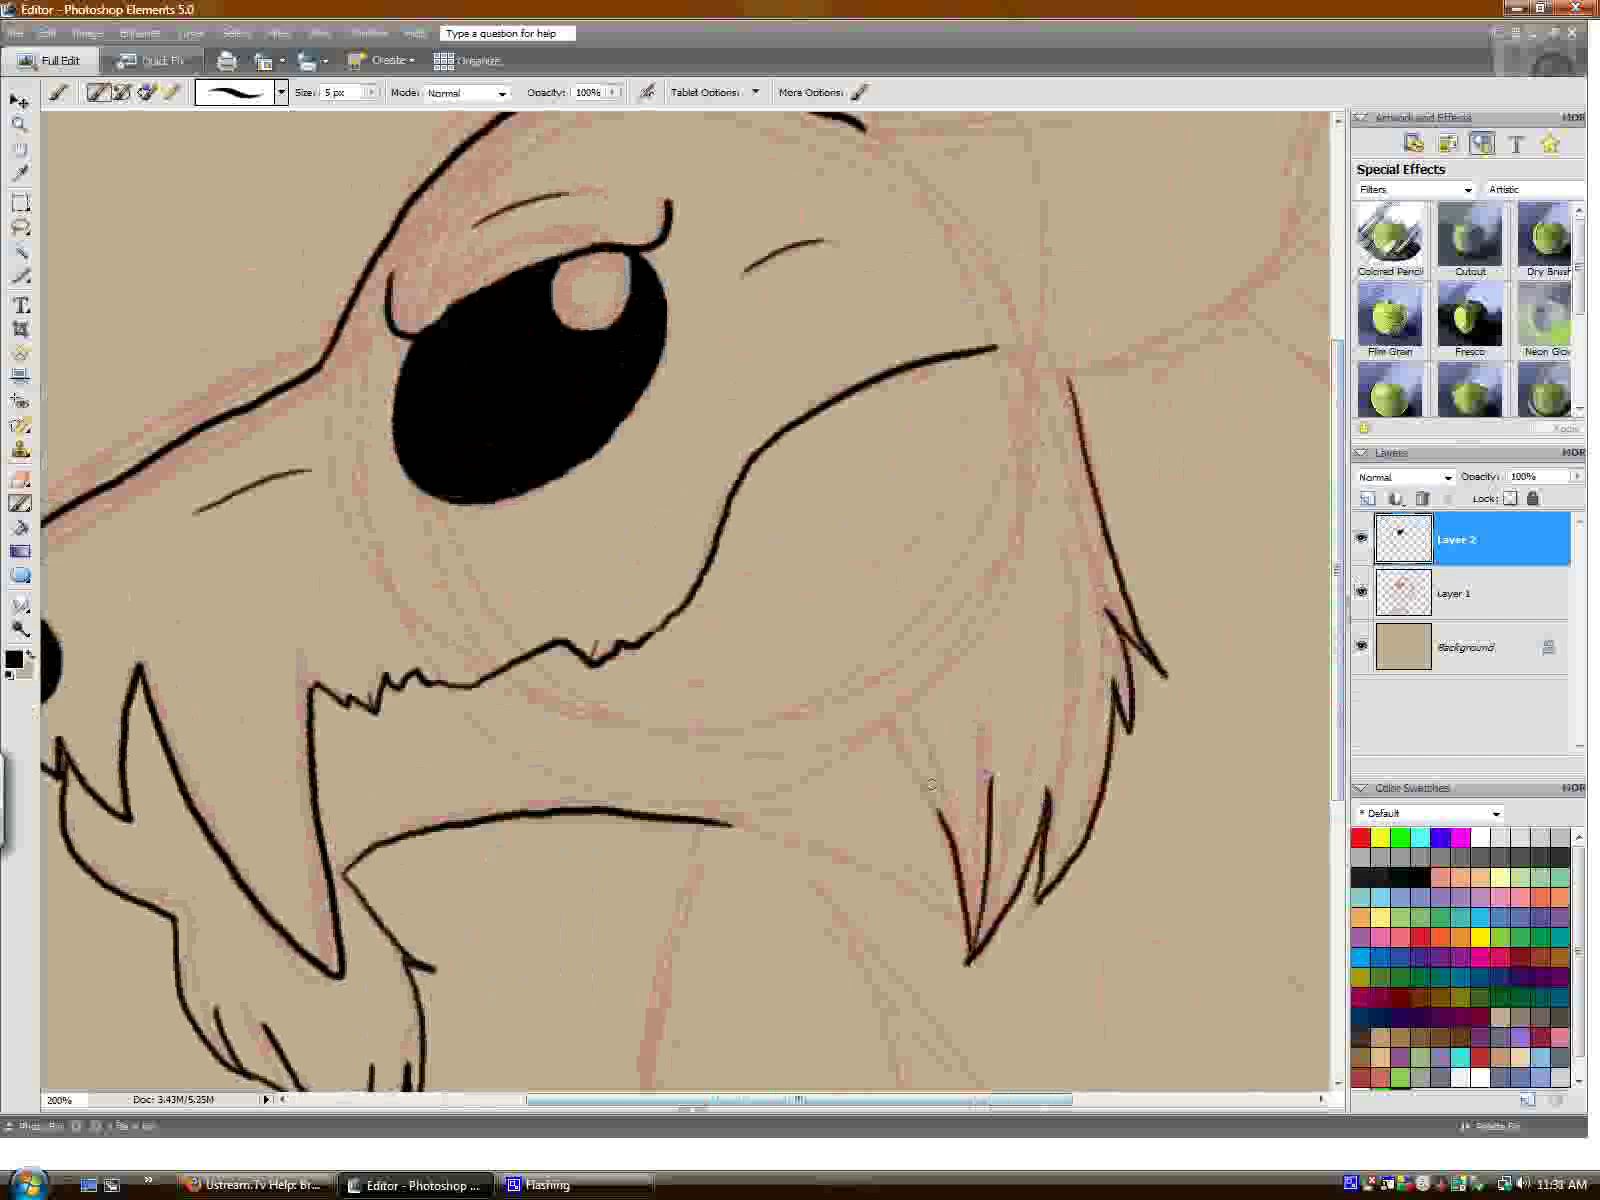
{"action": "left_click_drag", "start_coordinate": [728, 822], "coordinate": [958, 922]}
{"action": "scroll", "coordinate": [1325, 670], "scroll_direction": "up", "scroll_amount": 6}
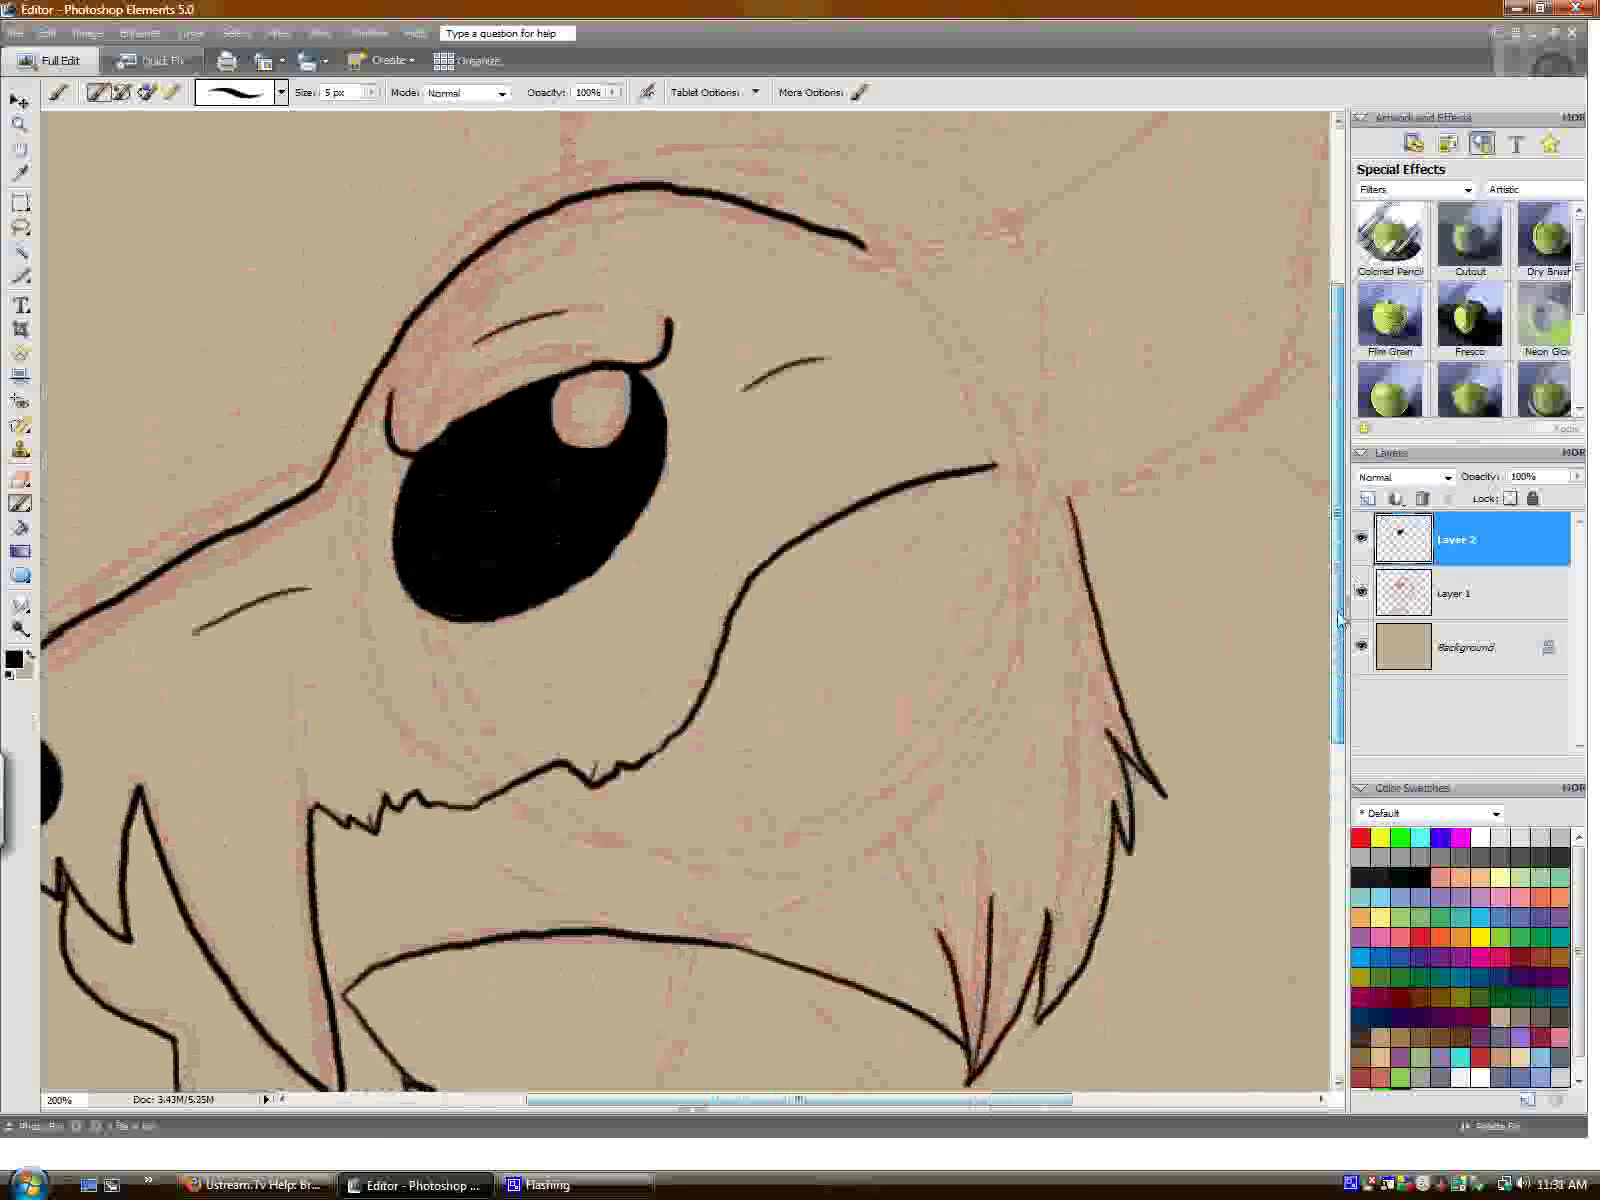
{"action": "left_click_drag", "start_coordinate": [960, 1103], "coordinate": [1100, 1103]}
{"action": "scroll", "coordinate": [1343, 490], "scroll_direction": "up", "scroll_amount": 2}
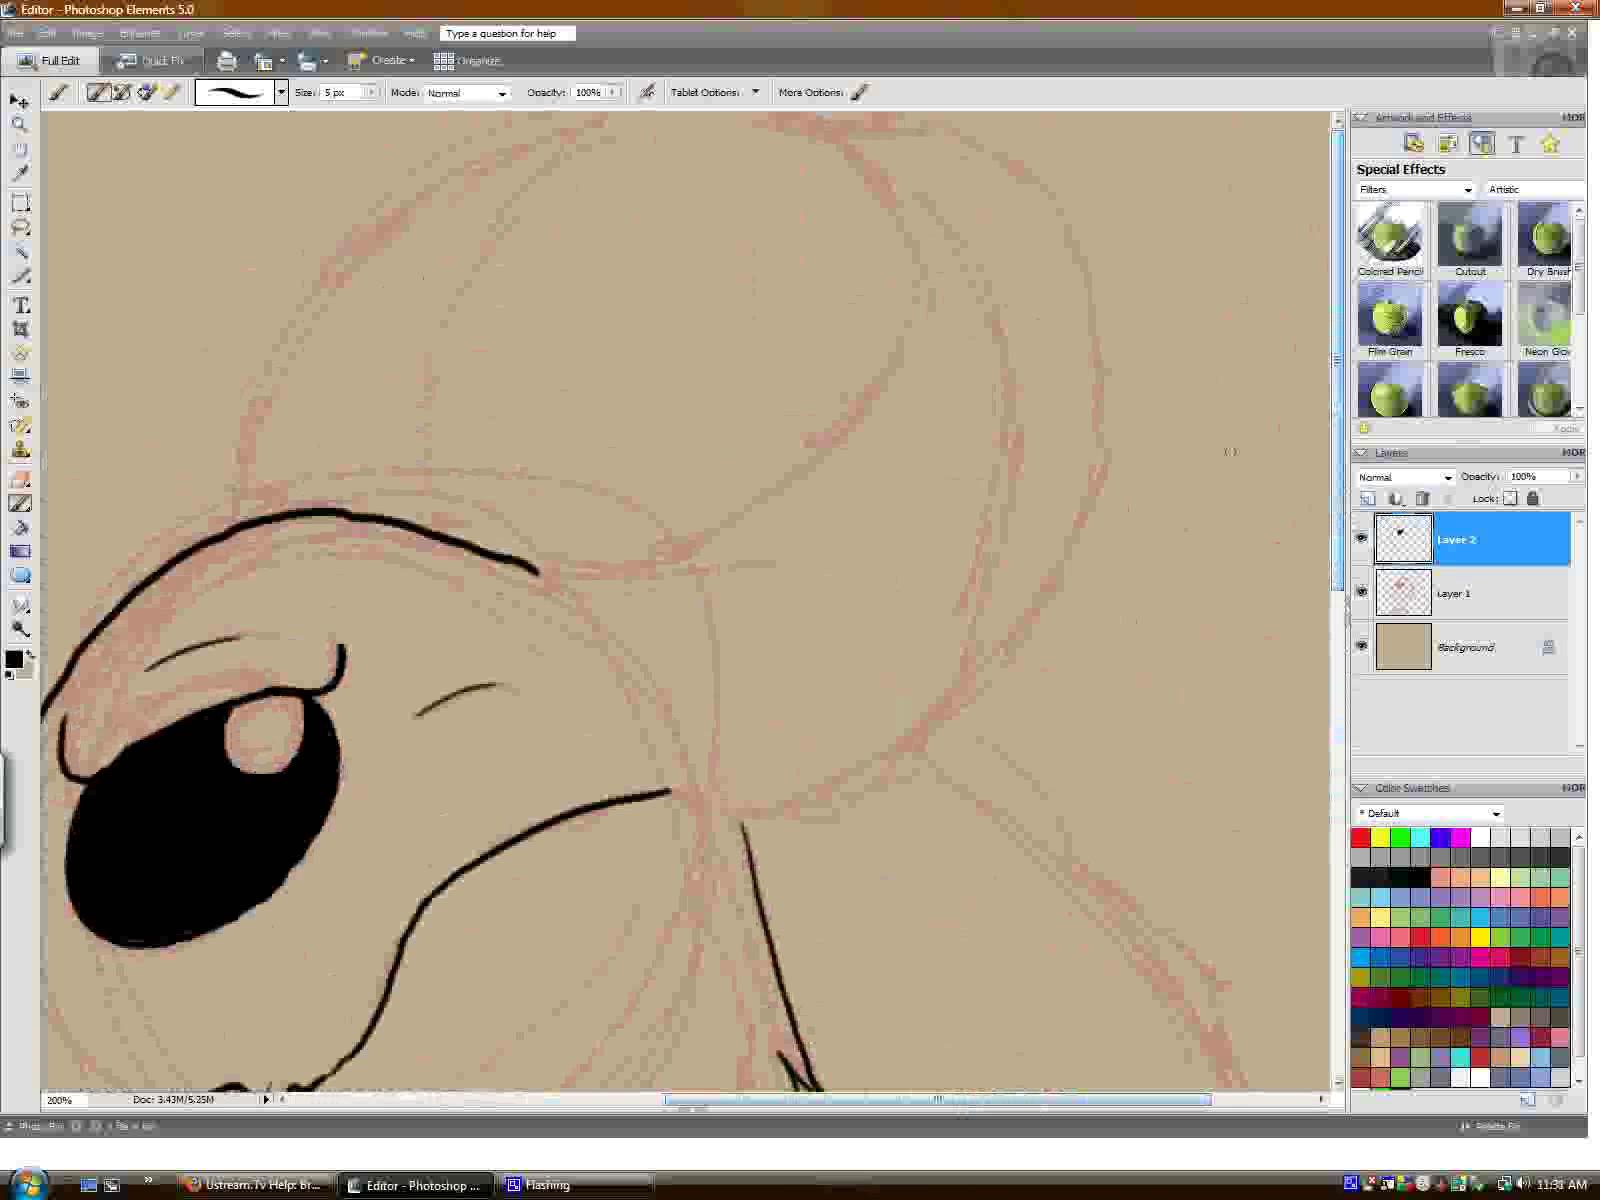
Ink the back of the head curving up from the eyebrow, undoing misplaced strokes.
{"action": "mouse_move", "coordinate": [770, 124]}
{"action": "left_mouse_down"}
{"action": "mouse_move", "coordinate": [853, 156]}
{"action": "mouse_move", "coordinate": [910, 312]}
{"action": "left_mouse_up"}
{"action": "key", "text": "ctrl+z"}
{"action": "mouse_move", "coordinate": [538, 571]}
{"action": "left_mouse_down"}
{"action": "mouse_move", "coordinate": [654, 568]}
{"action": "mouse_move", "coordinate": [706, 547]}
{"action": "mouse_move", "coordinate": [765, 509]}
{"action": "mouse_move", "coordinate": [882, 378]}
{"action": "mouse_move", "coordinate": [899, 309]}
{"action": "mouse_move", "coordinate": [878, 198]}
{"action": "mouse_move", "coordinate": [802, 134]}
{"action": "mouse_move", "coordinate": [883, 193]}
{"action": "mouse_move", "coordinate": [913, 253]}
{"action": "mouse_move", "coordinate": [914, 308]}
{"action": "mouse_move", "coordinate": [865, 385]}
{"action": "left_mouse_up"}
{"action": "key", "text": "ctrl+z"}
{"action": "key", "text": "ctrl+z"}
{"action": "mouse_move", "coordinate": [538, 571]}
{"action": "left_mouse_down"}
{"action": "mouse_move", "coordinate": [612, 565]}
{"action": "mouse_move", "coordinate": [748, 498]}
{"action": "mouse_move", "coordinate": [874, 382]}
{"action": "mouse_move", "coordinate": [915, 293]}
{"action": "mouse_move", "coordinate": [891, 204]}
{"action": "mouse_move", "coordinate": [775, 128]}
{"action": "mouse_move", "coordinate": [920, 130]}
{"action": "mouse_move", "coordinate": [1005, 153]}
{"action": "mouse_move", "coordinate": [1080, 240]}
{"action": "left_mouse_up"}
{"action": "key", "text": "ctrl+z"}
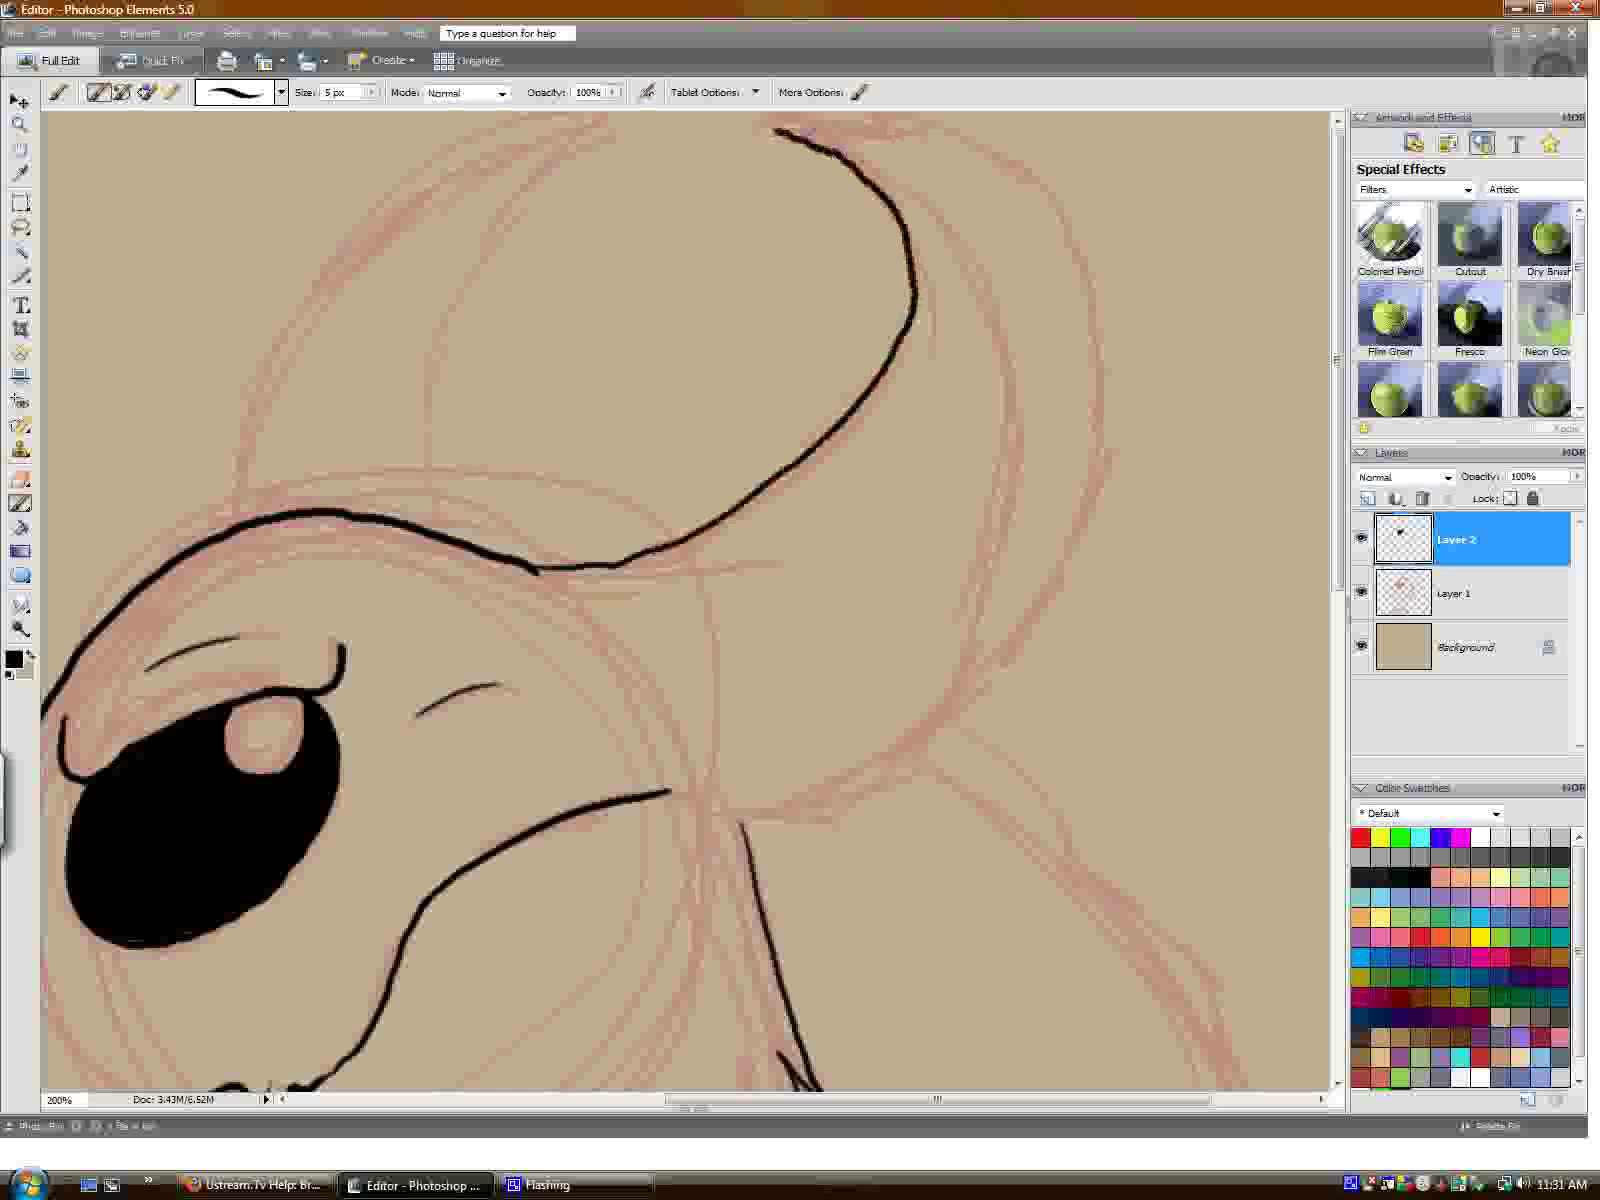
Ink the back horn's outer and inner edges and the front horn rising from the forehead.
{"action": "mouse_move", "coordinate": [777, 127]}
{"action": "left_mouse_down"}
{"action": "mouse_move", "coordinate": [975, 147]}
{"action": "mouse_move", "coordinate": [1079, 245]}
{"action": "mouse_move", "coordinate": [1110, 355]}
{"action": "mouse_move", "coordinate": [1110, 464]}
{"action": "mouse_move", "coordinate": [1056, 599]}
{"action": "mouse_move", "coordinate": [964, 700]}
{"action": "mouse_move", "coordinate": [740, 822]}
{"action": "left_mouse_up"}
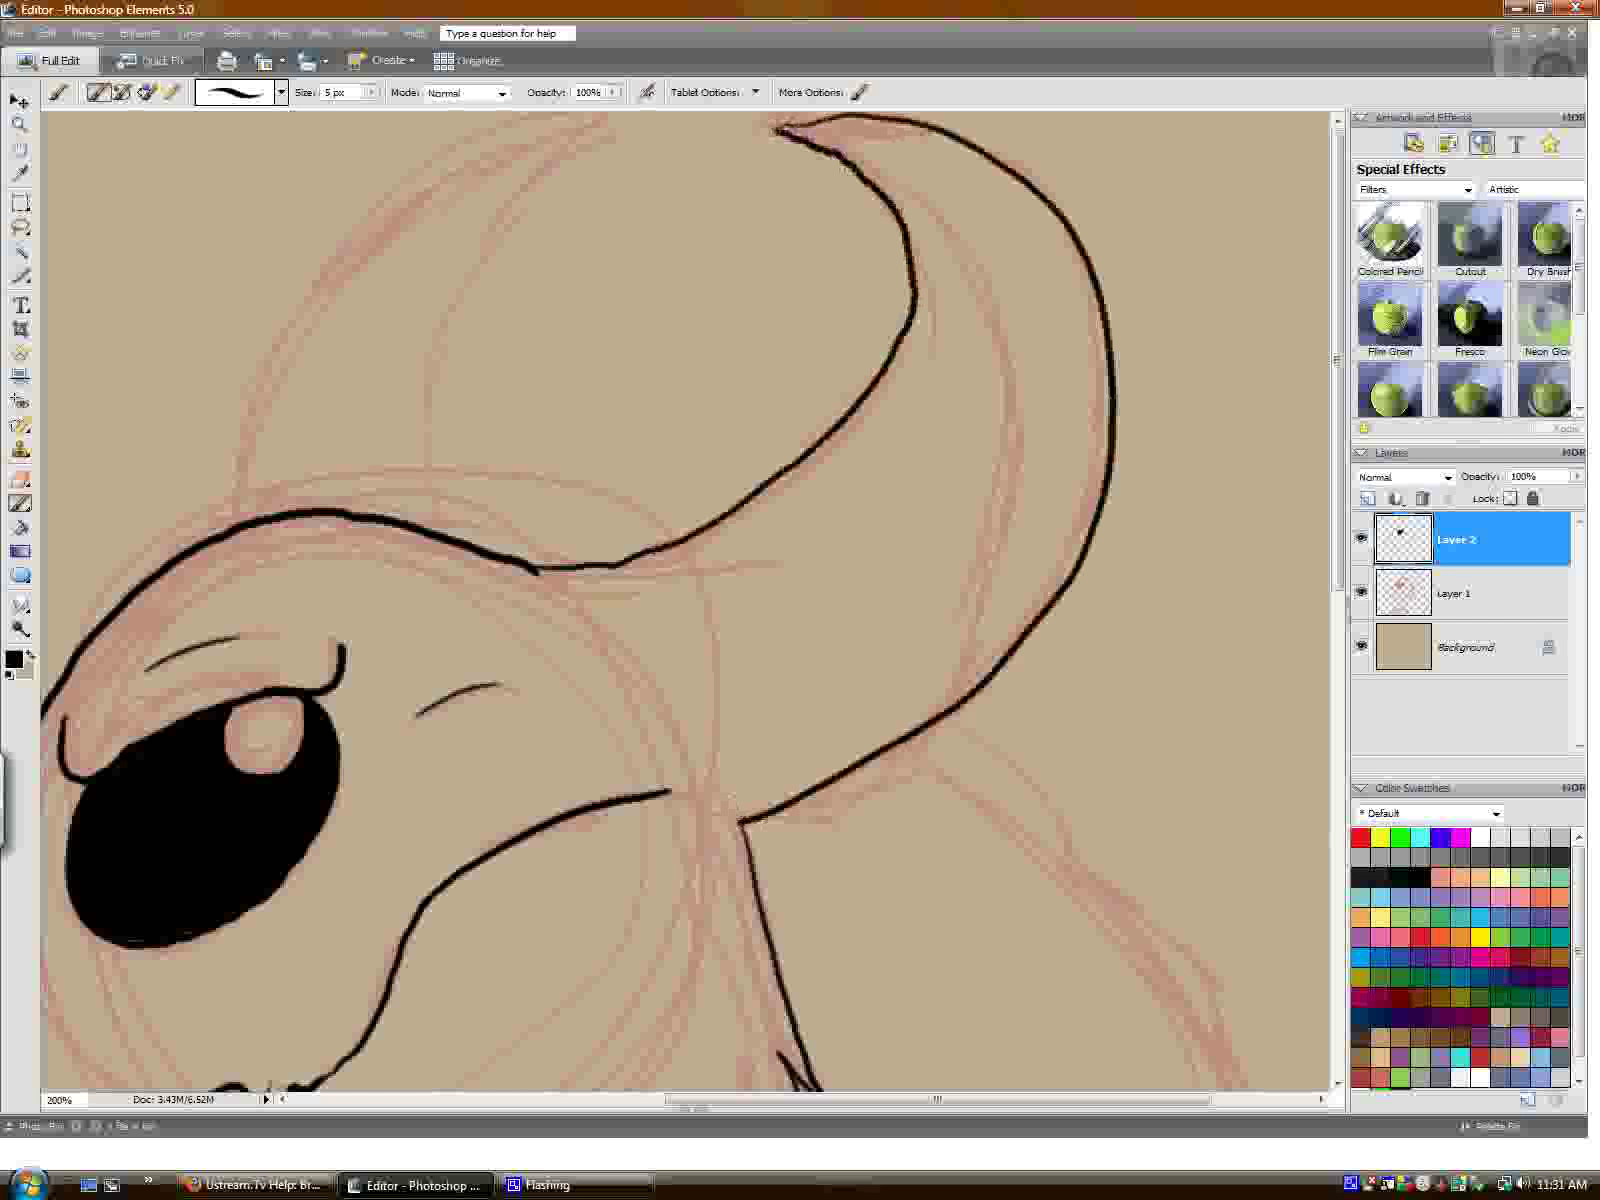
{"action": "mouse_move", "coordinate": [780, 128]}
{"action": "left_mouse_down"}
{"action": "mouse_move", "coordinate": [925, 205]}
{"action": "mouse_move", "coordinate": [992, 390]}
{"action": "mouse_move", "coordinate": [940, 716]}
{"action": "left_mouse_up"}
{"action": "mouse_move", "coordinate": [443, 531]}
{"action": "left_mouse_down"}
{"action": "mouse_move", "coordinate": [427, 428]}
{"action": "mouse_move", "coordinate": [493, 255]}
{"action": "mouse_move", "coordinate": [614, 131]}
{"action": "mouse_move", "coordinate": [545, 140]}
{"action": "mouse_move", "coordinate": [372, 232]}
{"action": "mouse_move", "coordinate": [305, 313]}
{"action": "mouse_move", "coordinate": [243, 435]}
{"action": "mouse_move", "coordinate": [229, 518]}
{"action": "left_mouse_up"}
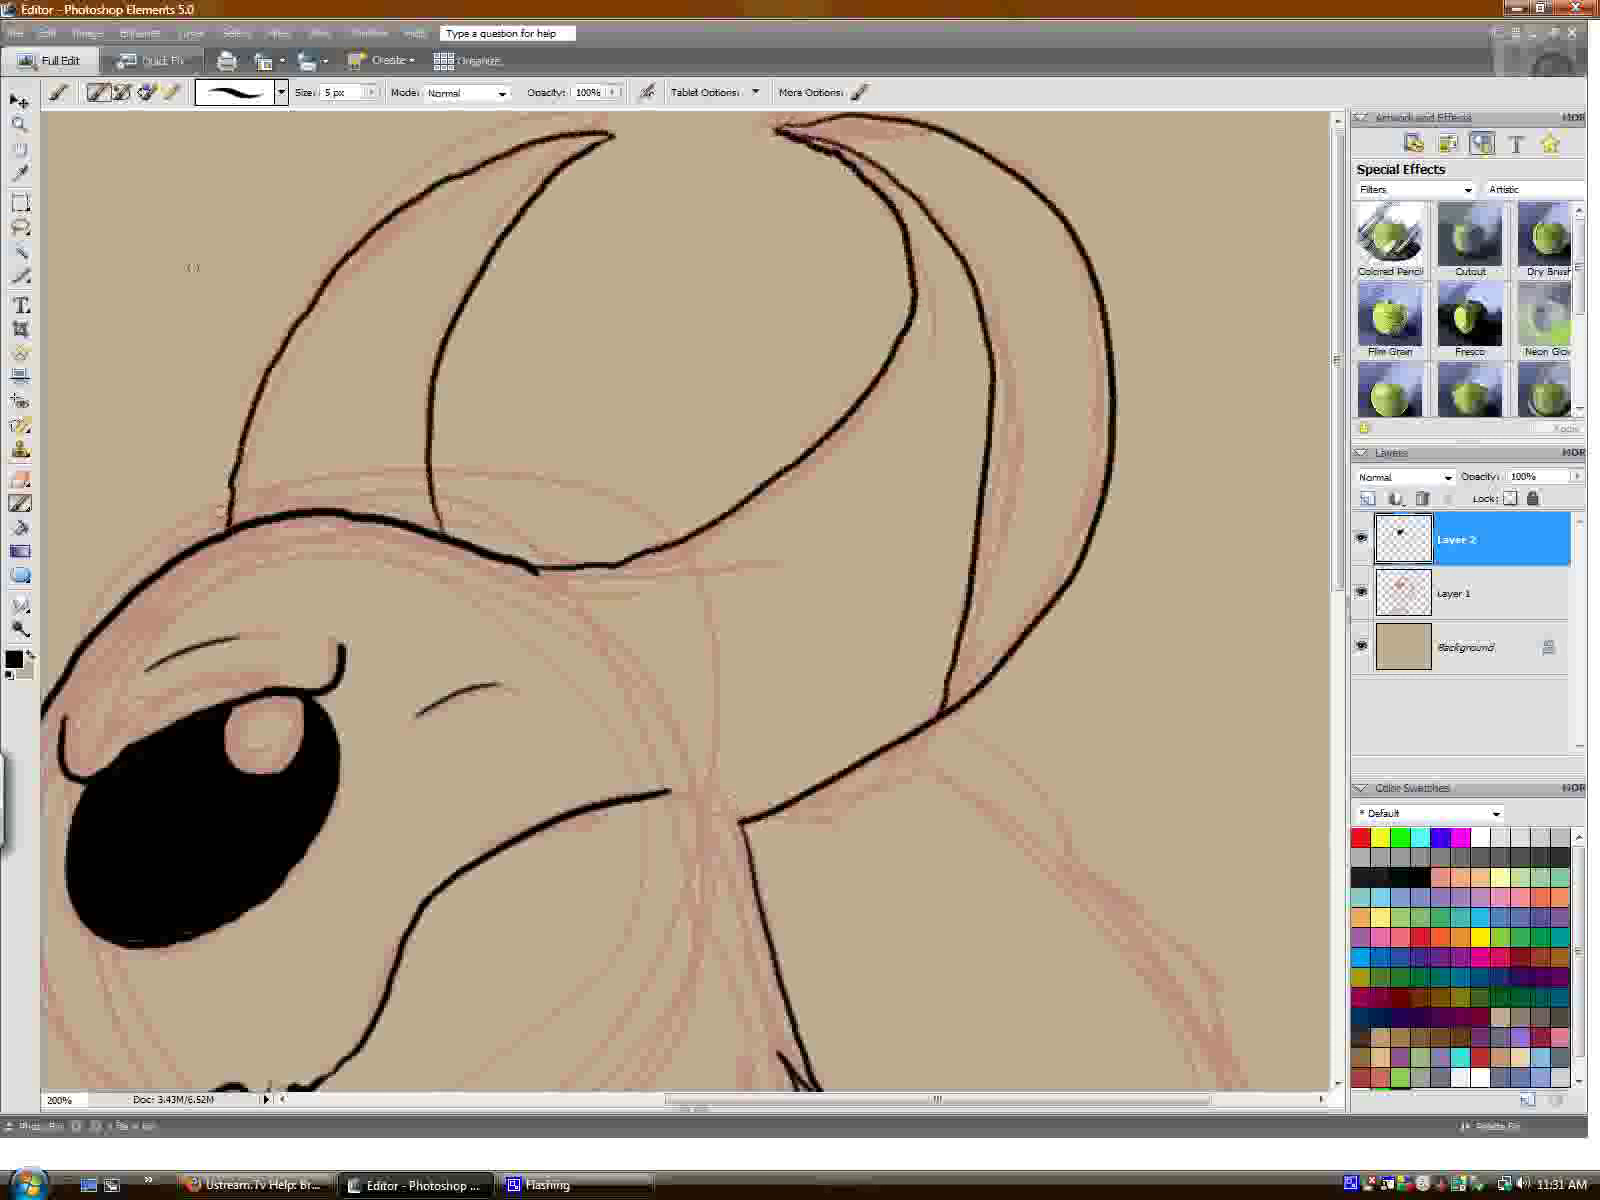
Zoom out to 100% to see the whole head and hide the sketch layer.
{"action": "left_click", "coordinate": [19, 124]}
{"action": "left_click", "coordinate": [113, 91]}
{"action": "left_click", "coordinate": [191, 237]}
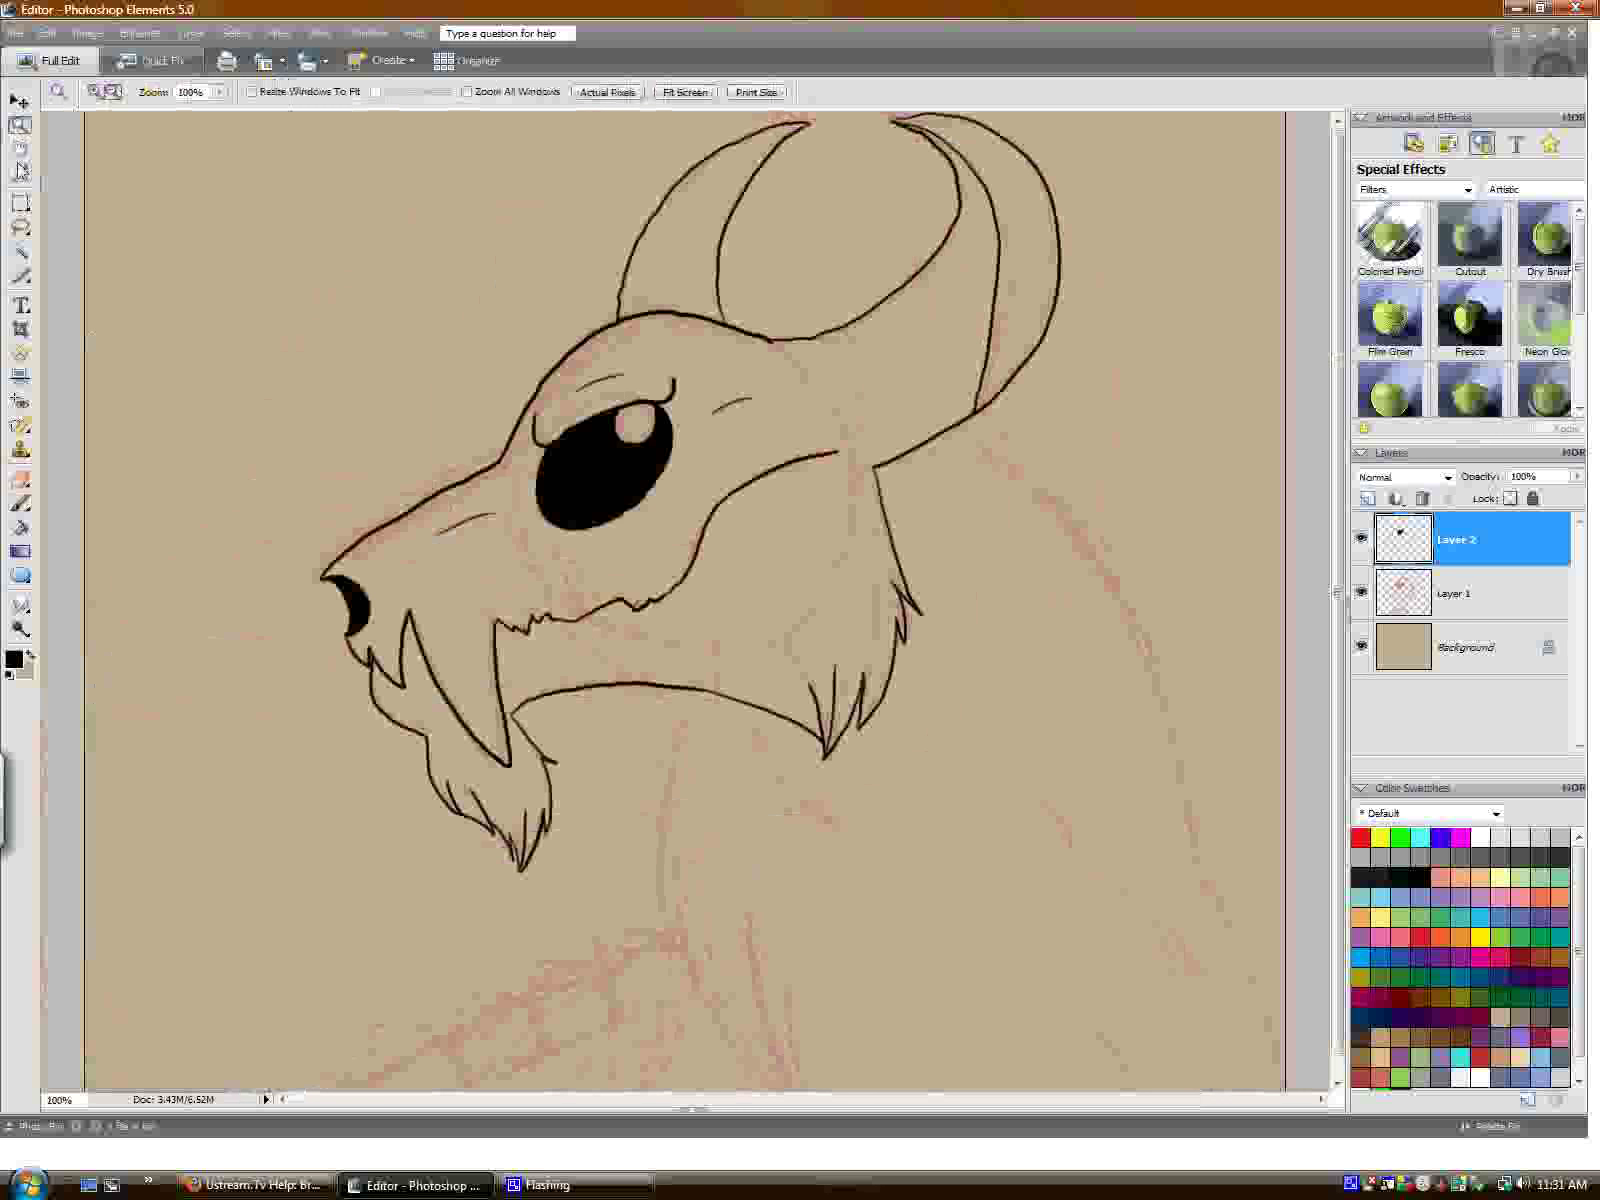
{"action": "left_click", "coordinate": [1361, 596]}
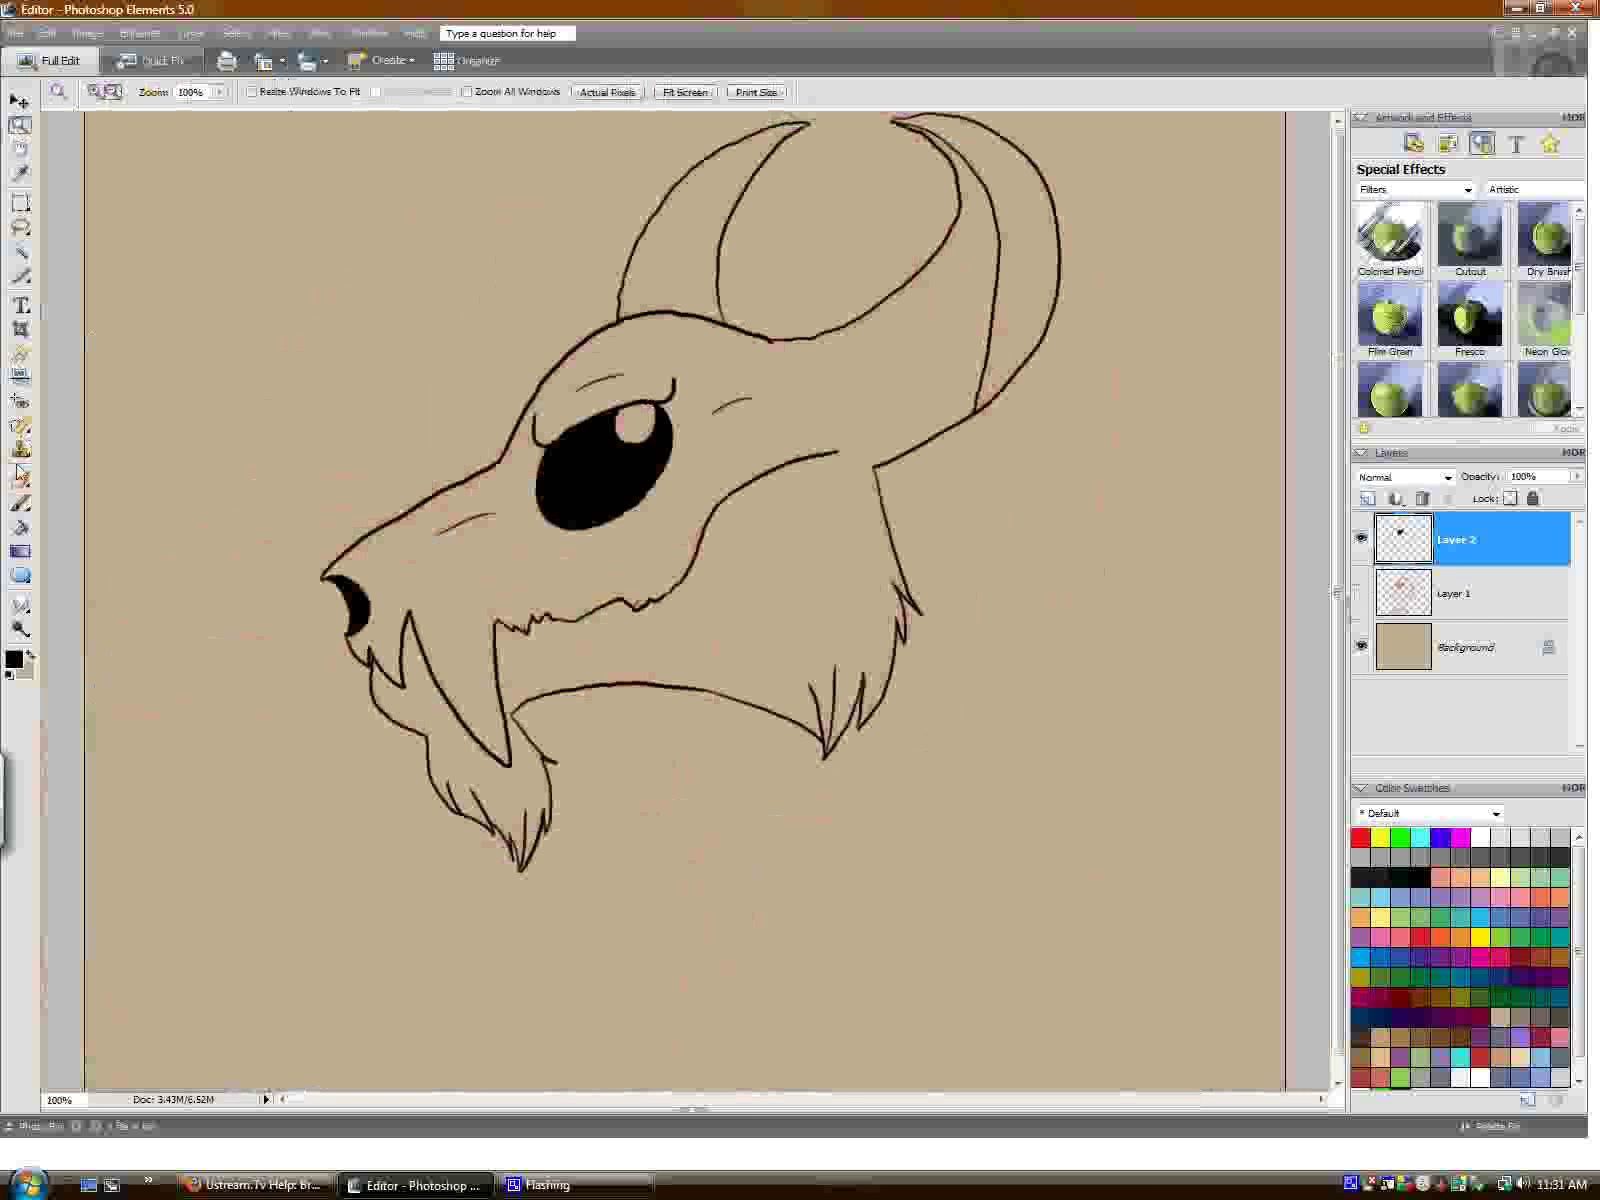
{"action": "left_click", "coordinate": [20, 503]}
Handwrite 'Too lazy to' in black beside the head.
{"action": "left_click_drag", "start_coordinate": [244, 323], "coordinate": [297, 346]}
{"action": "left_click_drag", "start_coordinate": [326, 314], "coordinate": [330, 340]}
{"action": "mouse_move", "coordinate": [334, 302]}
{"action": "left_mouse_down"}
{"action": "mouse_move", "coordinate": [358, 338]}
{"action": "mouse_move", "coordinate": [384, 330]}
{"action": "left_mouse_up"}
{"action": "left_click_drag", "start_coordinate": [391, 296], "coordinate": [390, 357]}
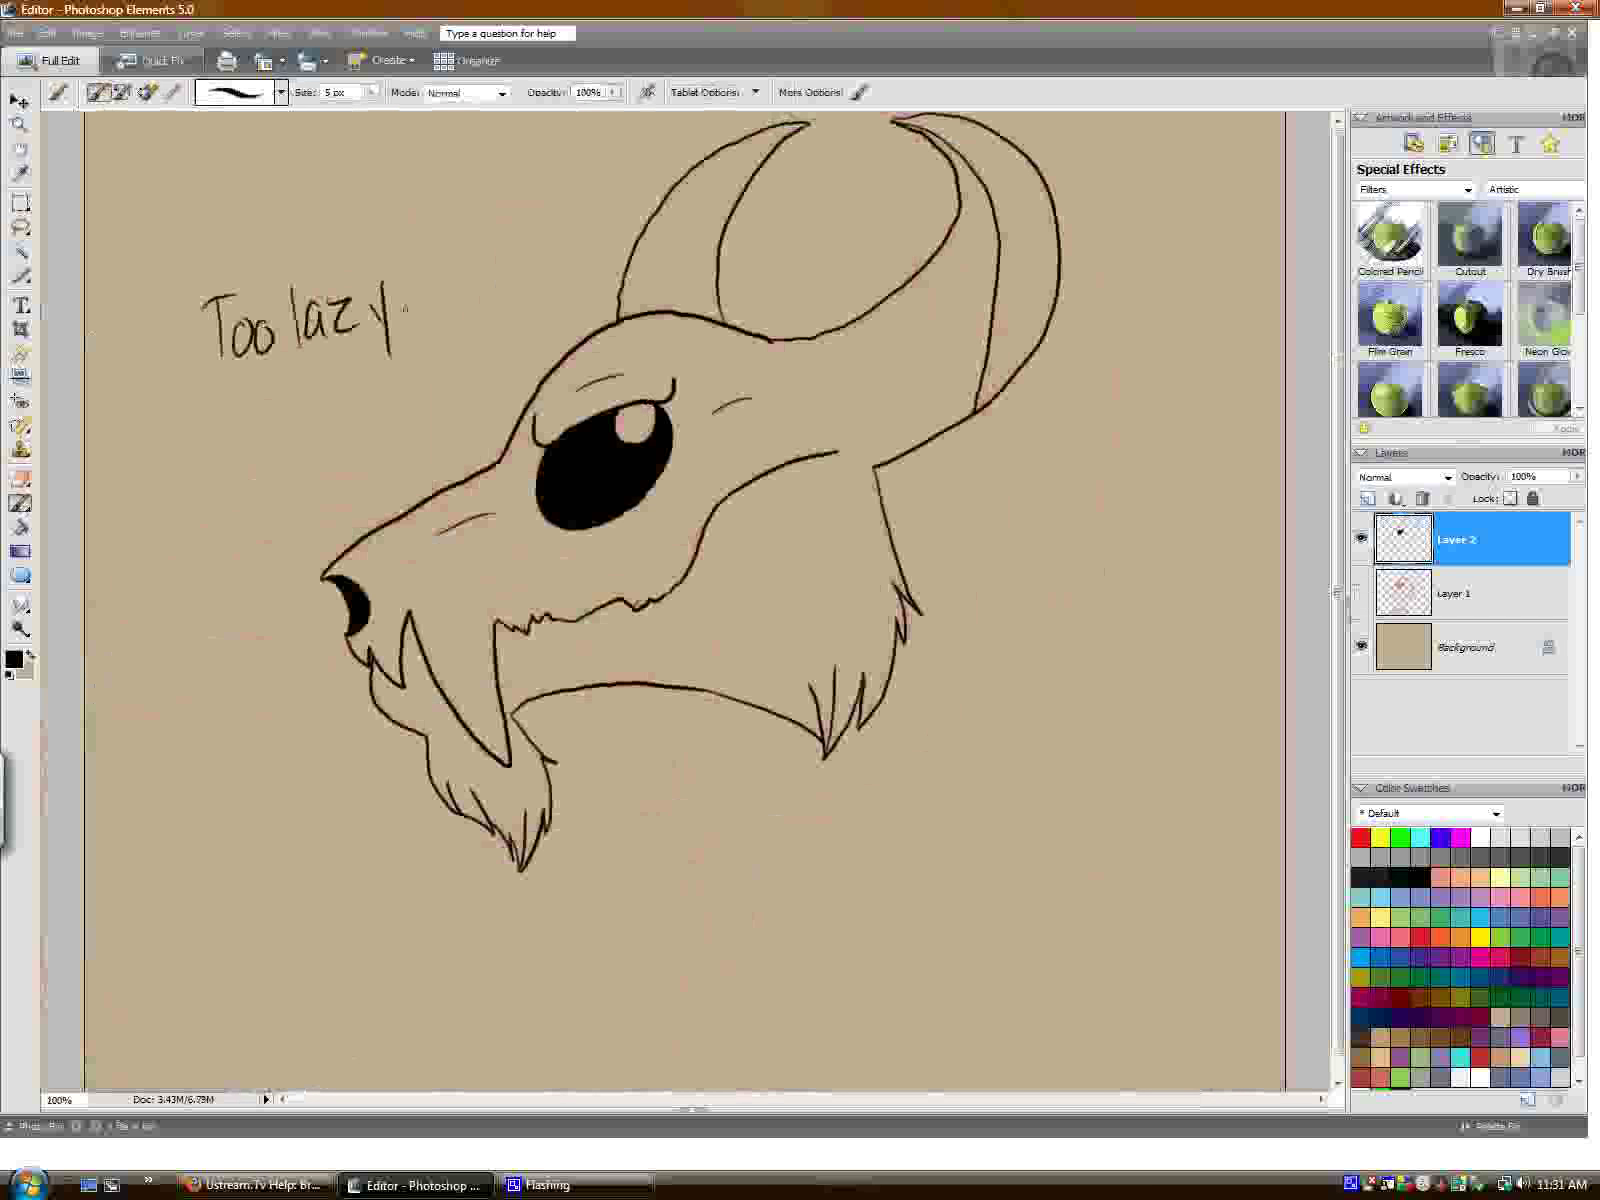
{"action": "left_click_drag", "start_coordinate": [424, 283], "coordinate": [446, 277]}
{"action": "left_click_drag", "start_coordinate": [459, 265], "coordinate": [458, 300]}
Handwrite 'finish the rest' below it, thickening the word 'the'.
{"action": "left_click_drag", "start_coordinate": [256, 404], "coordinate": [244, 450]}
{"action": "mouse_move", "coordinate": [240, 428]}
{"action": "left_mouse_down"}
{"action": "mouse_move", "coordinate": [283, 448]}
{"action": "mouse_move", "coordinate": [310, 432]}
{"action": "left_mouse_up"}
{"action": "mouse_move", "coordinate": [318, 415]}
{"action": "left_mouse_down"}
{"action": "mouse_move", "coordinate": [318, 432]}
{"action": "mouse_move", "coordinate": [378, 421]}
{"action": "left_mouse_up"}
{"action": "left_click_drag", "start_coordinate": [410, 347], "coordinate": [407, 390]}
{"action": "left_click_drag", "start_coordinate": [400, 376], "coordinate": [424, 370]}
{"action": "mouse_move", "coordinate": [429, 338]}
{"action": "left_mouse_down"}
{"action": "mouse_move", "coordinate": [426, 376]}
{"action": "mouse_move", "coordinate": [439, 375]}
{"action": "left_mouse_up"}
{"action": "left_click_drag", "start_coordinate": [445, 362], "coordinate": [468, 366]}
{"action": "left_click_drag", "start_coordinate": [340, 488], "coordinate": [352, 502]}
{"action": "left_click_drag", "start_coordinate": [376, 456], "coordinate": [356, 494]}
{"action": "left_click_drag", "start_coordinate": [394, 418], "coordinate": [390, 478]}
{"action": "left_click_drag", "start_coordinate": [377, 468], "coordinate": [386, 470]}
{"action": "left_click_drag", "start_coordinate": [426, 348], "coordinate": [430, 382]}
{"action": "left_click_drag", "start_coordinate": [436, 352], "coordinate": [480, 377]}
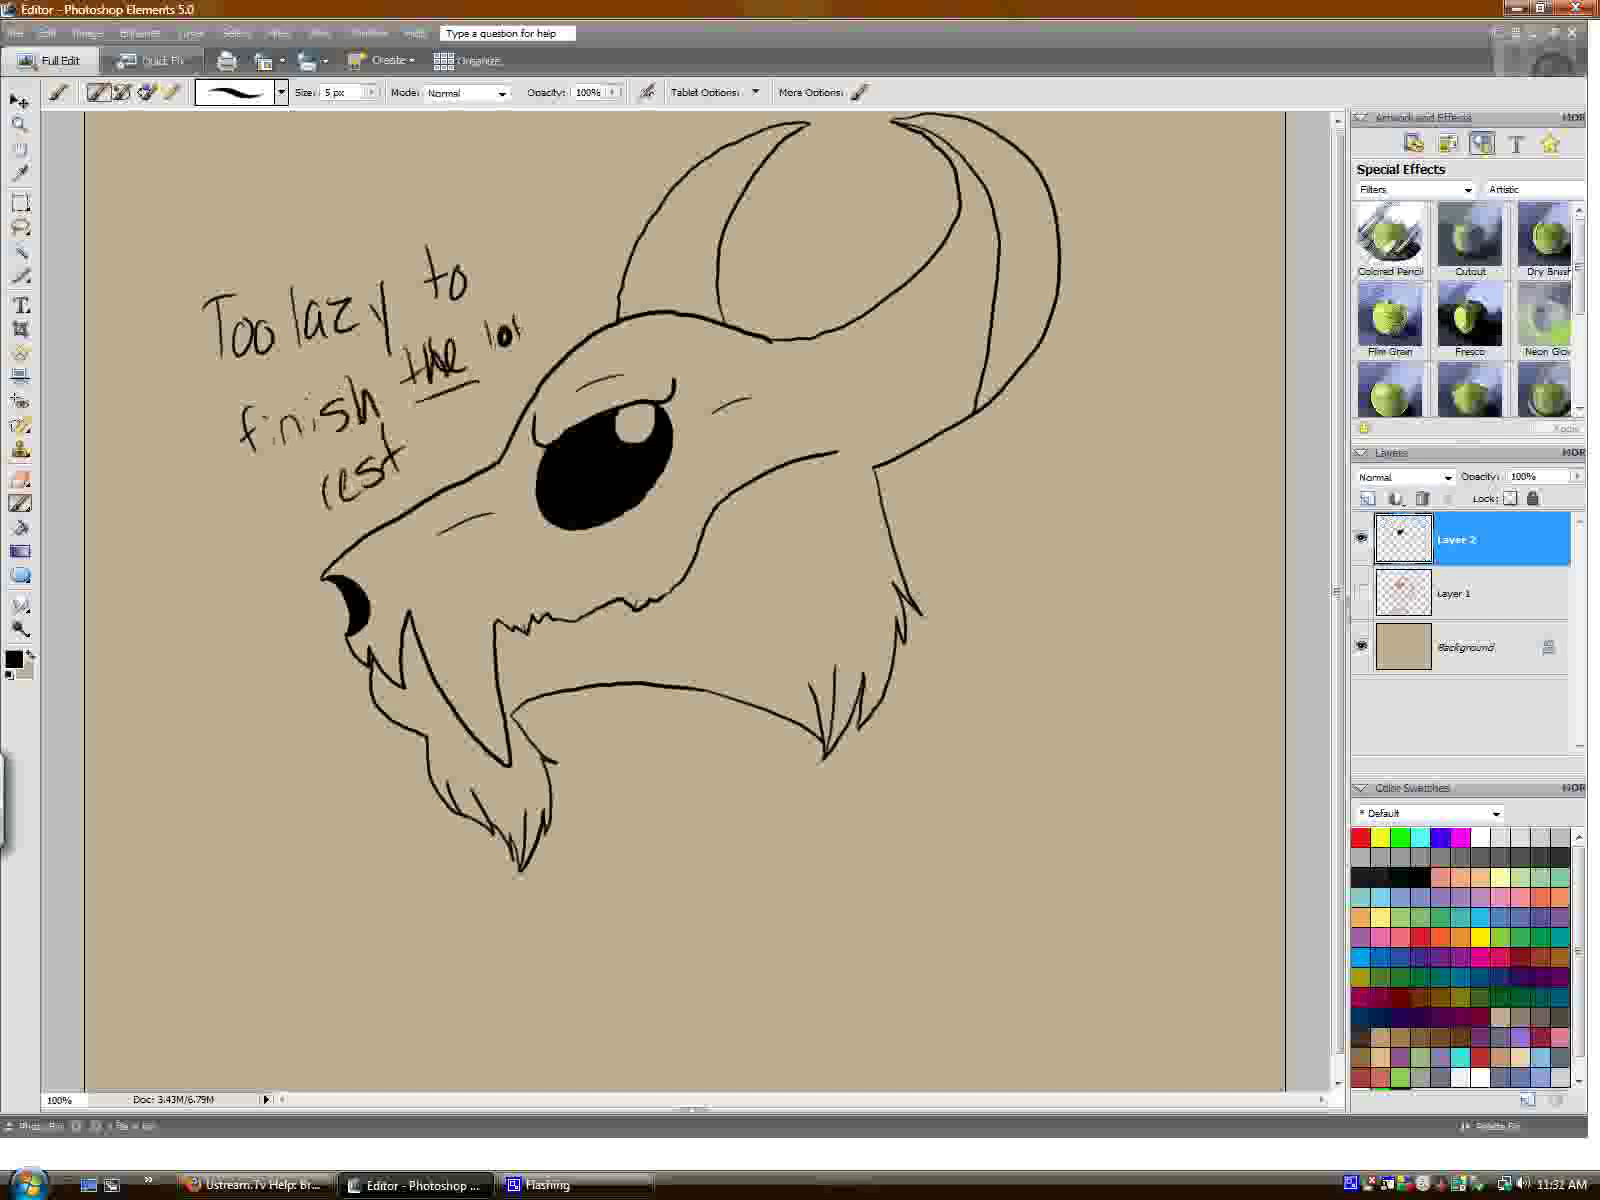
Erase the handwritten note with the Eraser.
{"action": "left_click", "coordinate": [21, 482]}
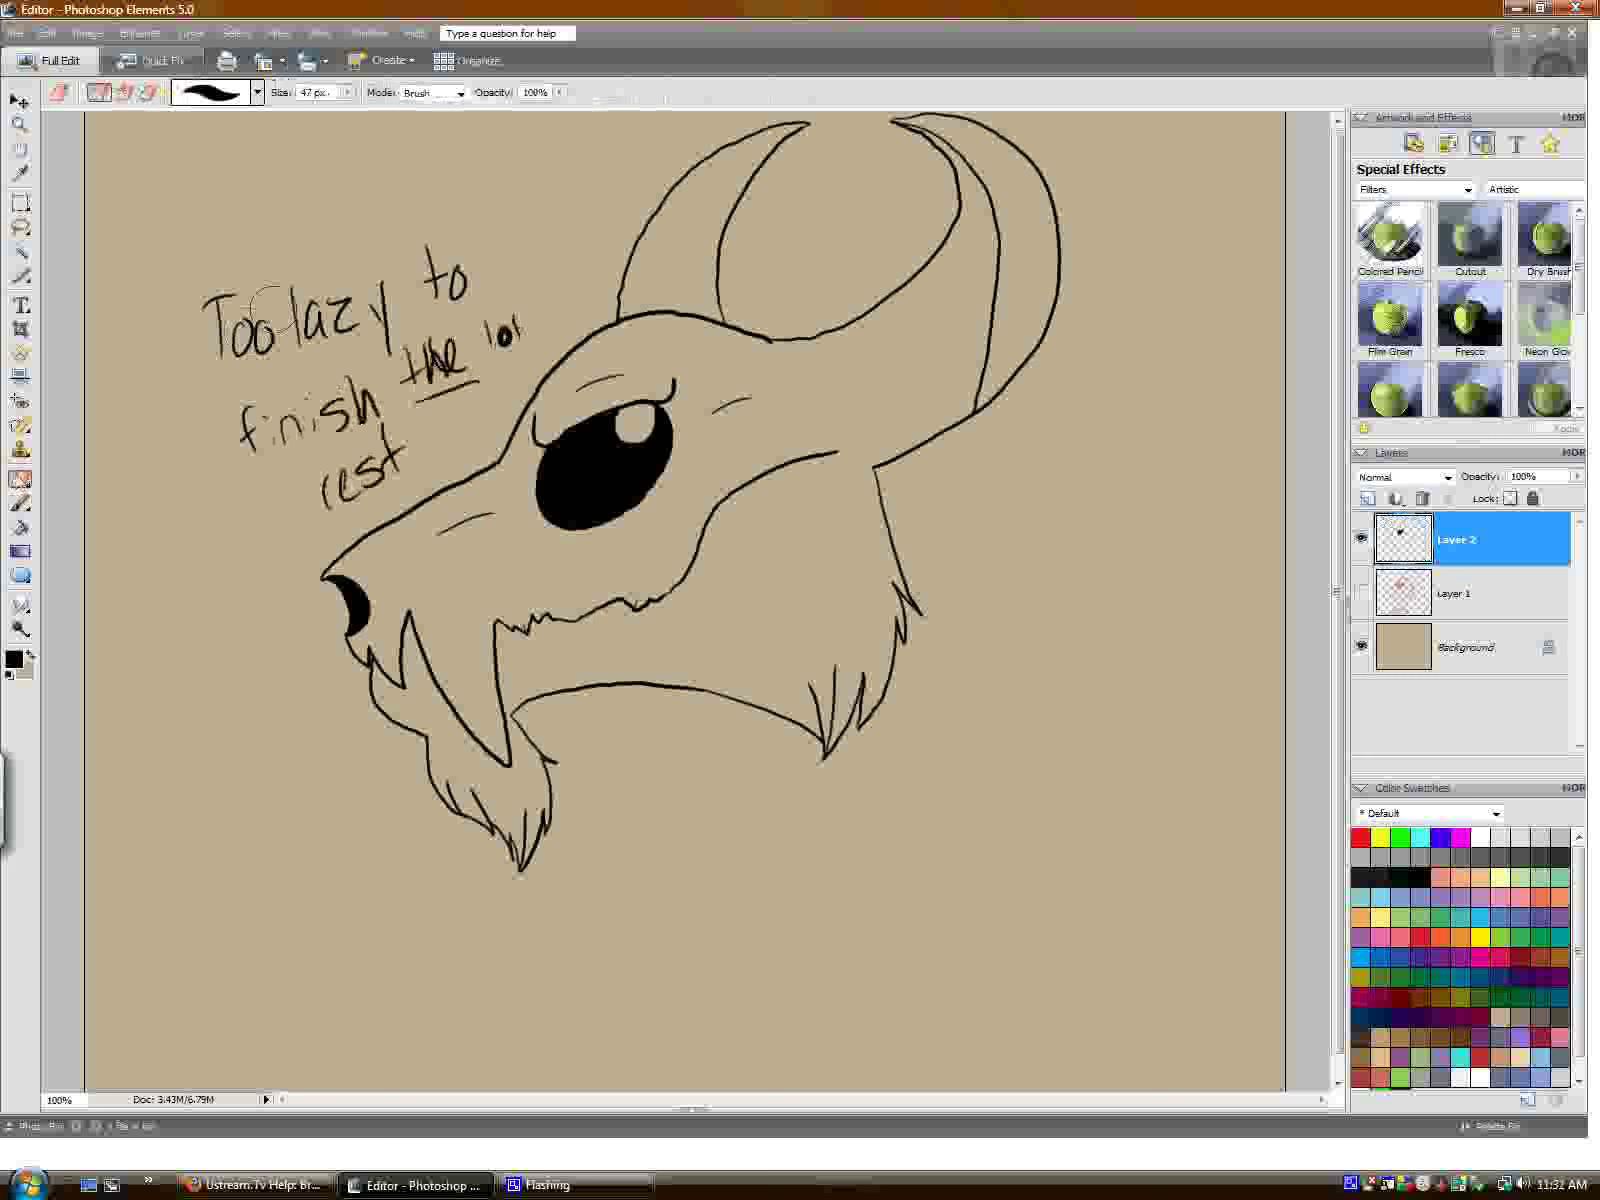
{"action": "mouse_move", "coordinate": [198, 316]}
{"action": "left_mouse_down"}
{"action": "mouse_move", "coordinate": [307, 257]}
{"action": "mouse_move", "coordinate": [252, 420]}
{"action": "left_mouse_up"}
{"action": "mouse_move", "coordinate": [340, 320]}
{"action": "left_mouse_down"}
{"action": "mouse_move", "coordinate": [436, 268]}
{"action": "mouse_move", "coordinate": [493, 332]}
{"action": "mouse_move", "coordinate": [436, 414]}
{"action": "mouse_move", "coordinate": [340, 465]}
{"action": "mouse_move", "coordinate": [268, 453]}
{"action": "mouse_move", "coordinate": [296, 504]}
{"action": "mouse_move", "coordinate": [410, 445]}
{"action": "left_mouse_up"}
{"action": "left_click", "coordinate": [20, 504]}
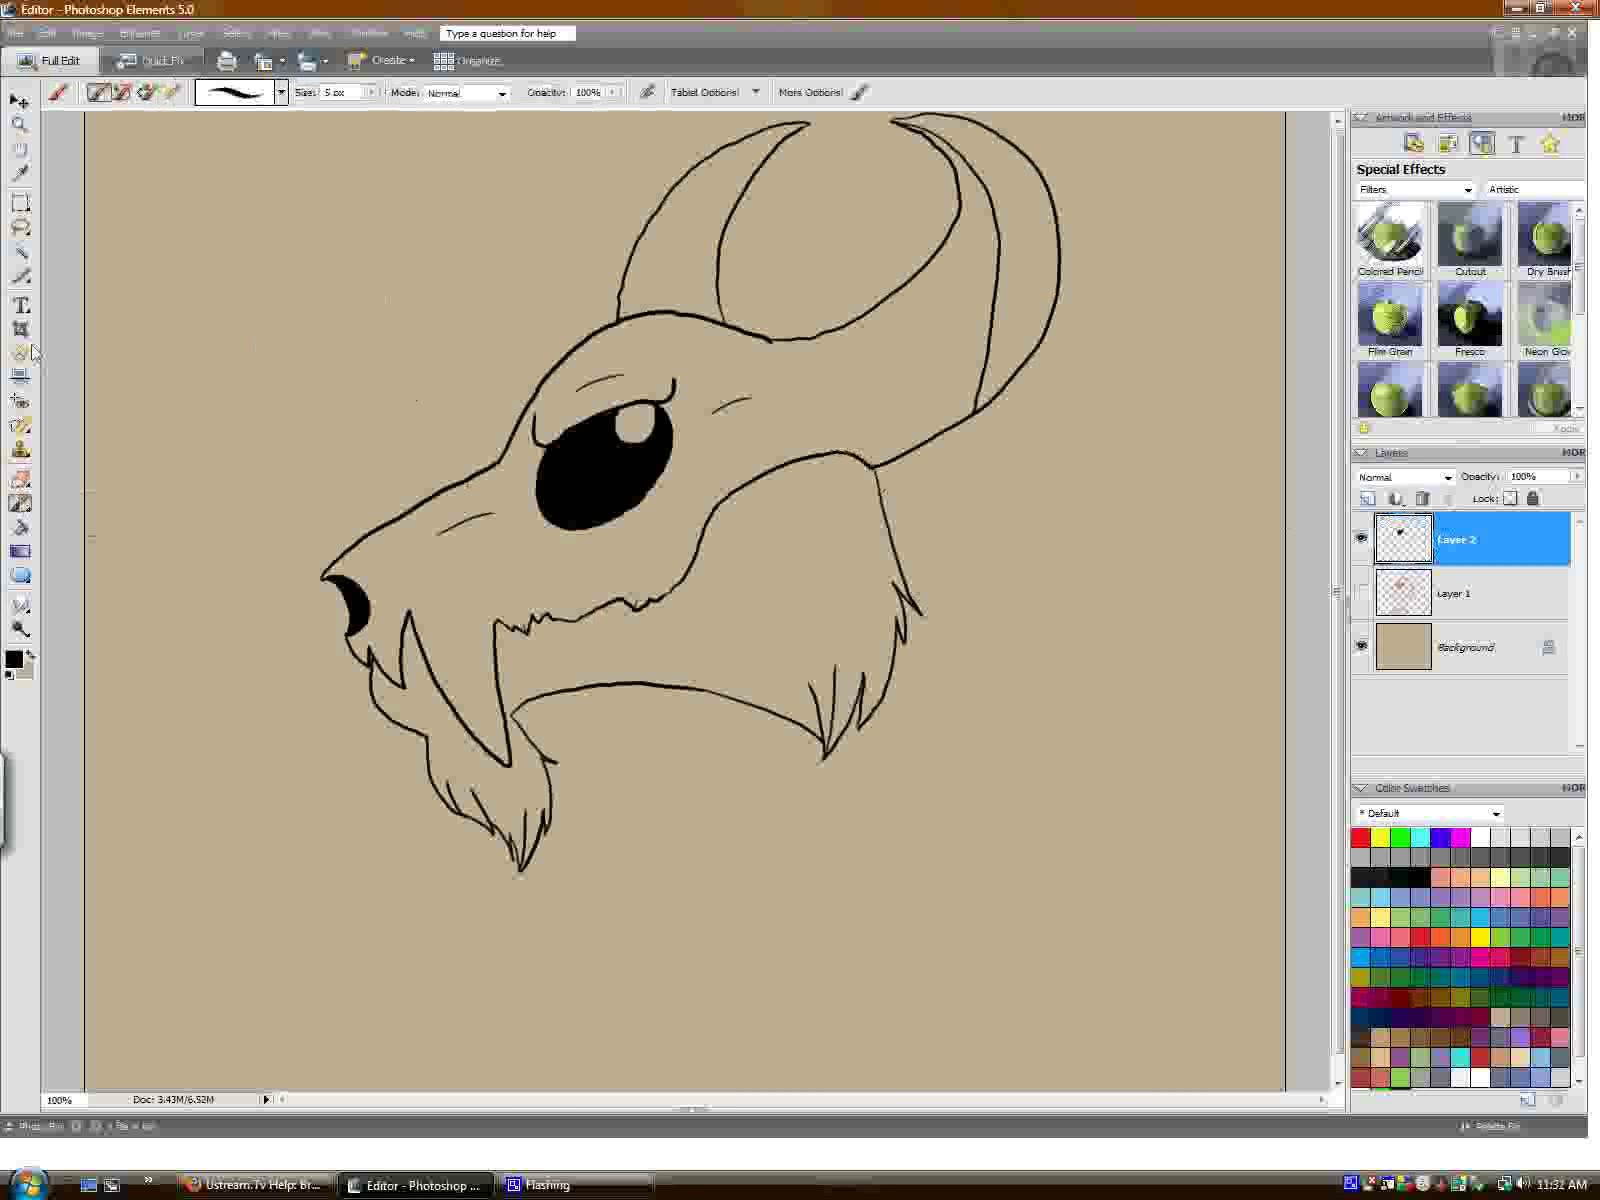
Select the inked head by magic-wanding the tan background and inverting the selection.
{"action": "left_click", "coordinate": [20, 252]}
{"action": "left_click", "coordinate": [338, 196]}
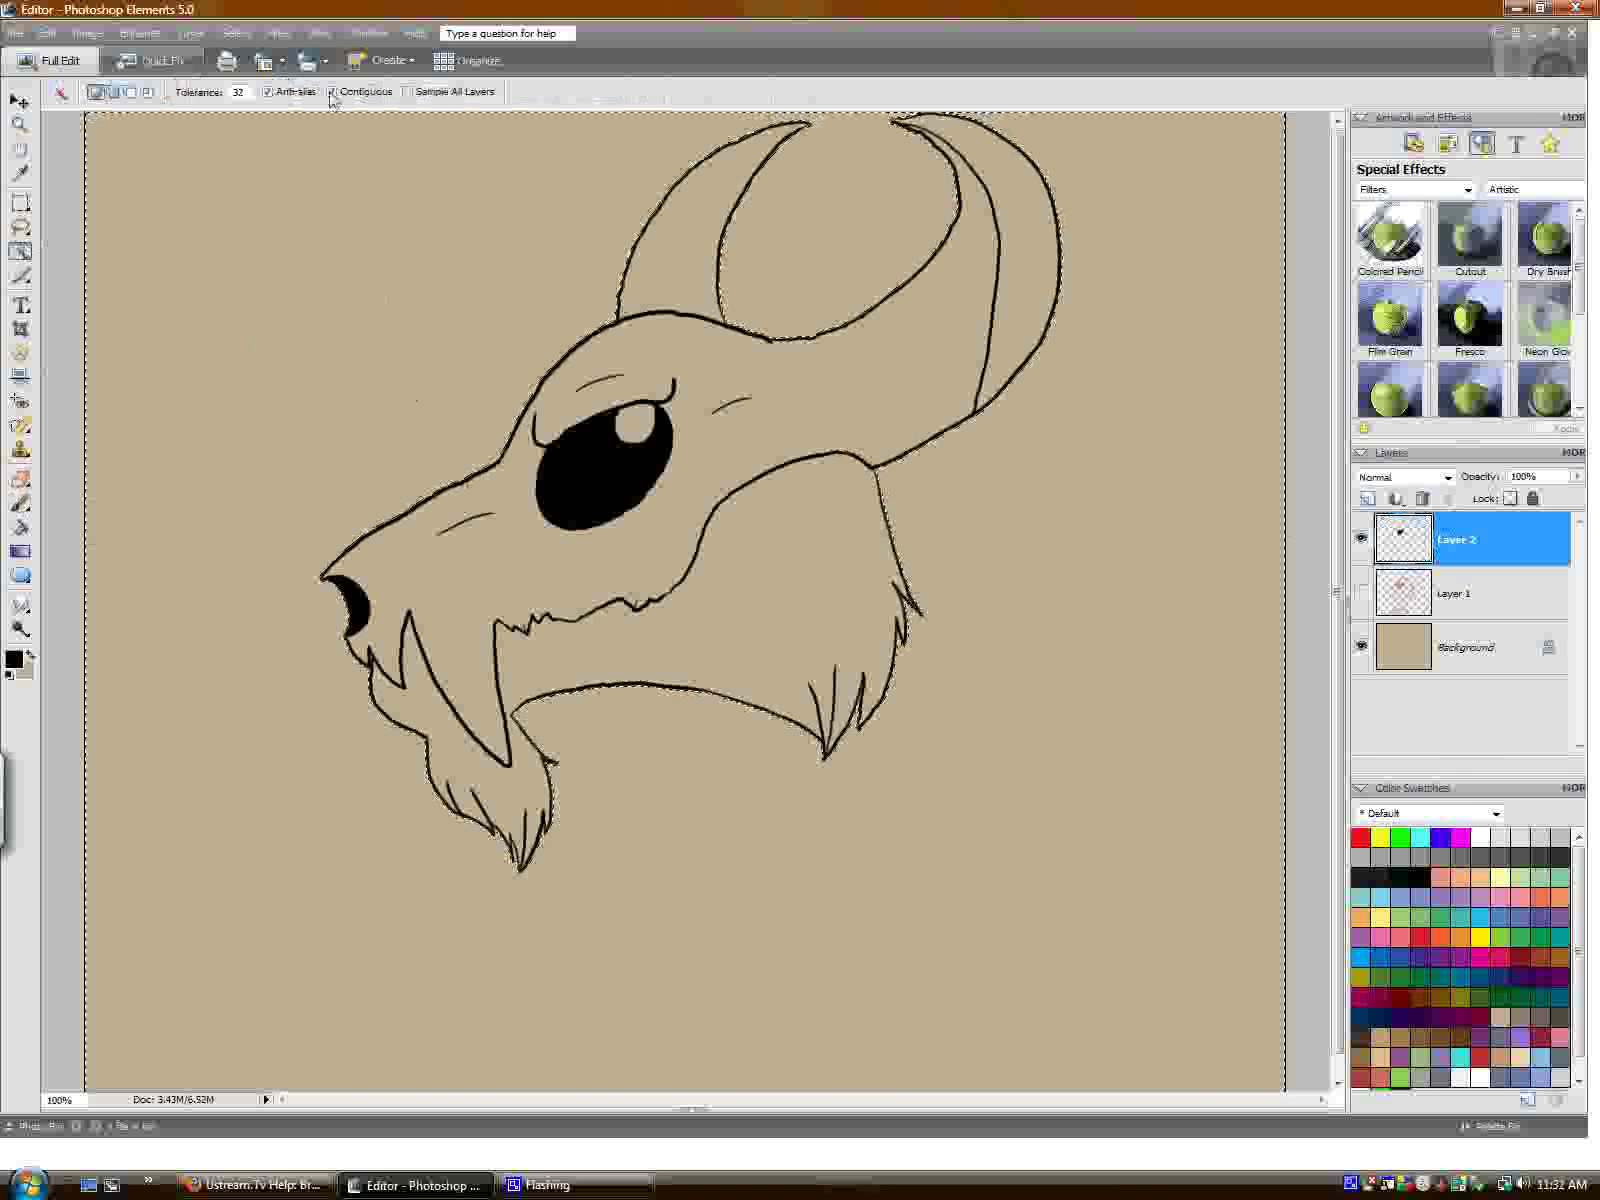
{"action": "left_click", "coordinate": [237, 33]}
{"action": "left_click", "coordinate": [255, 104]}
{"action": "left_click", "coordinate": [237, 33]}
{"action": "mouse_move", "coordinate": [385, 216]}
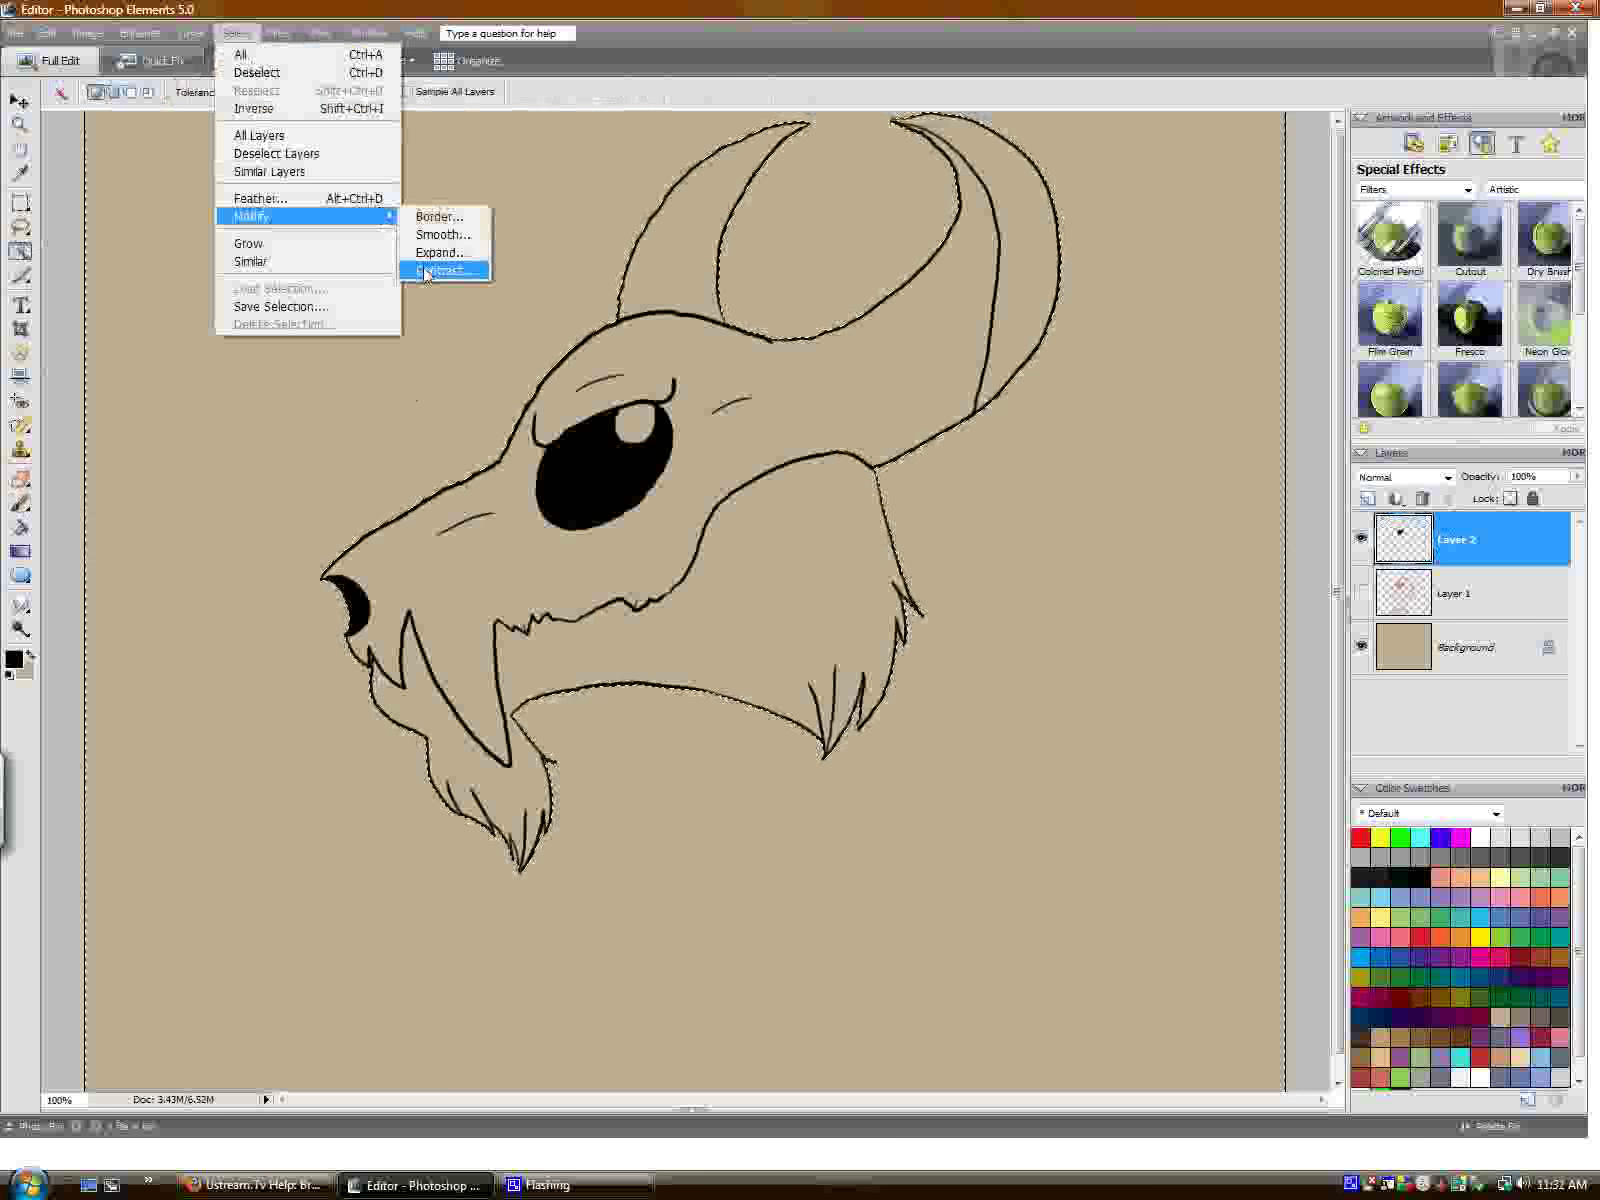